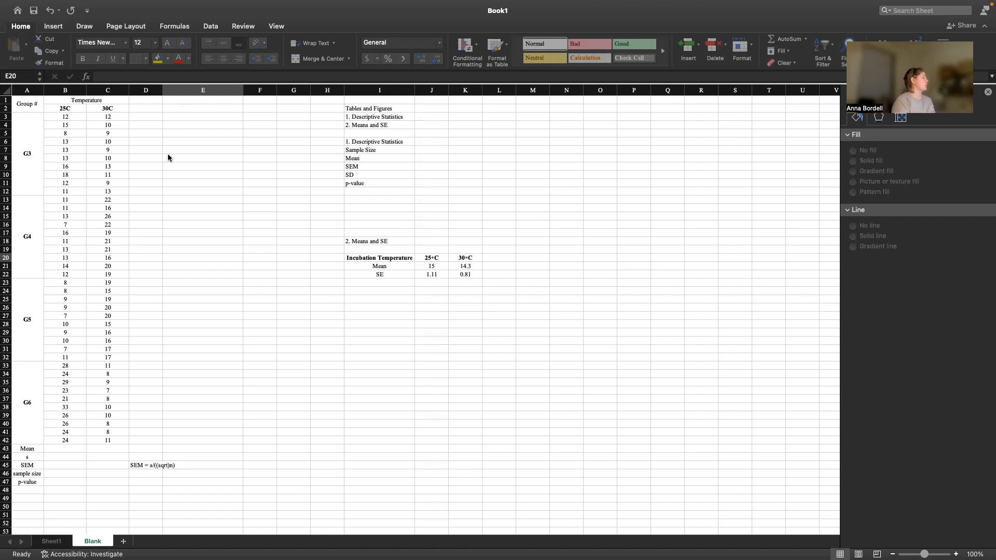
Examine the 25C and 30C column headings, the group labels G3 to G6 and the data listed under them.
click(63, 109)
click(100, 109)
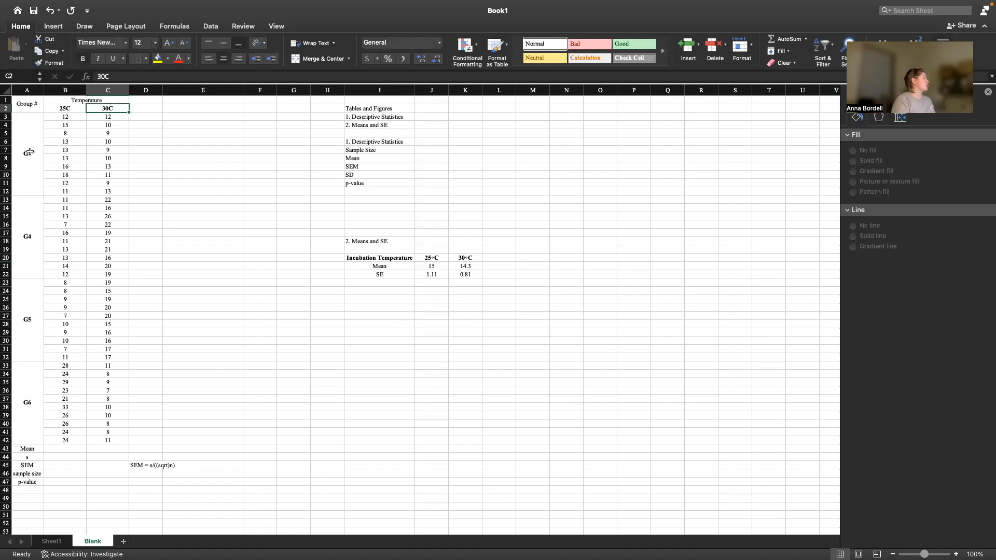
click(32, 177)
click(44, 261)
click(36, 351)
click(39, 403)
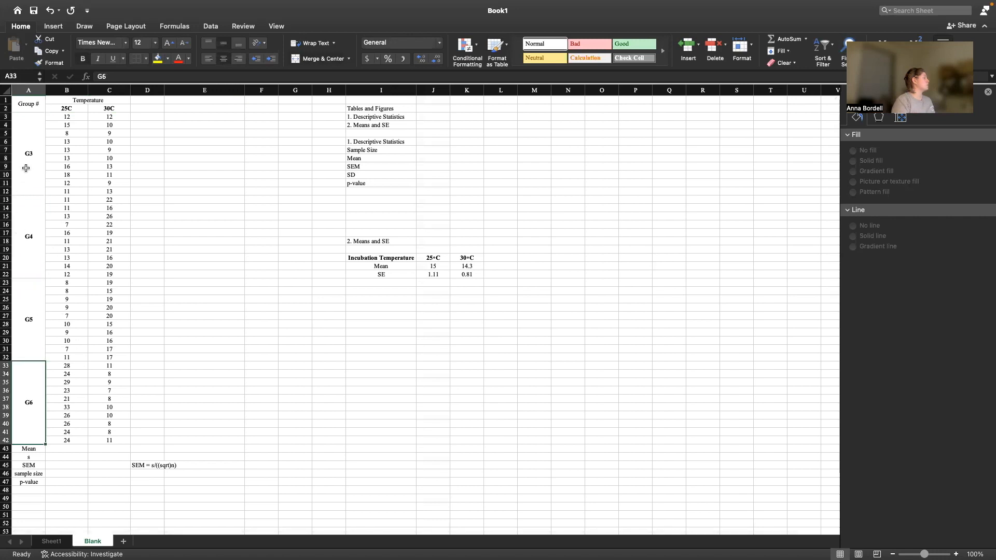
drag(26, 168, 41, 427)
drag(67, 118, 67, 274)
click(18, 262)
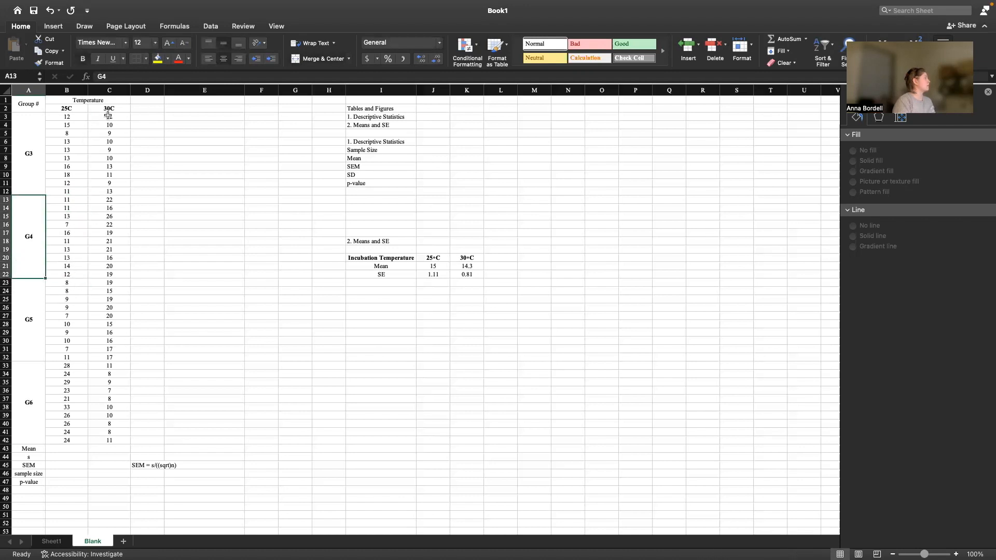
Calculate the 25C mean in cell B43 with =AVERAGE(B3:B42).
click(64, 450)
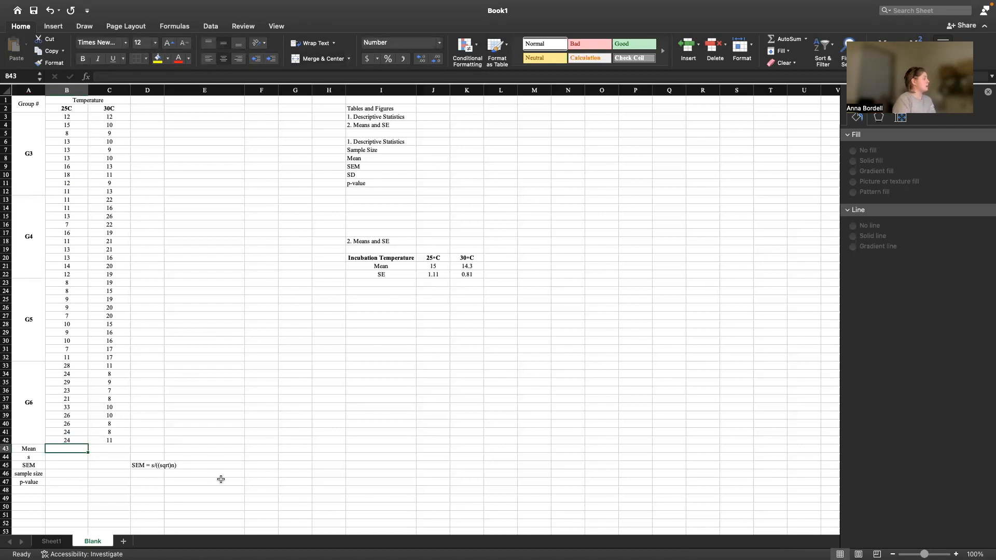
text(=)
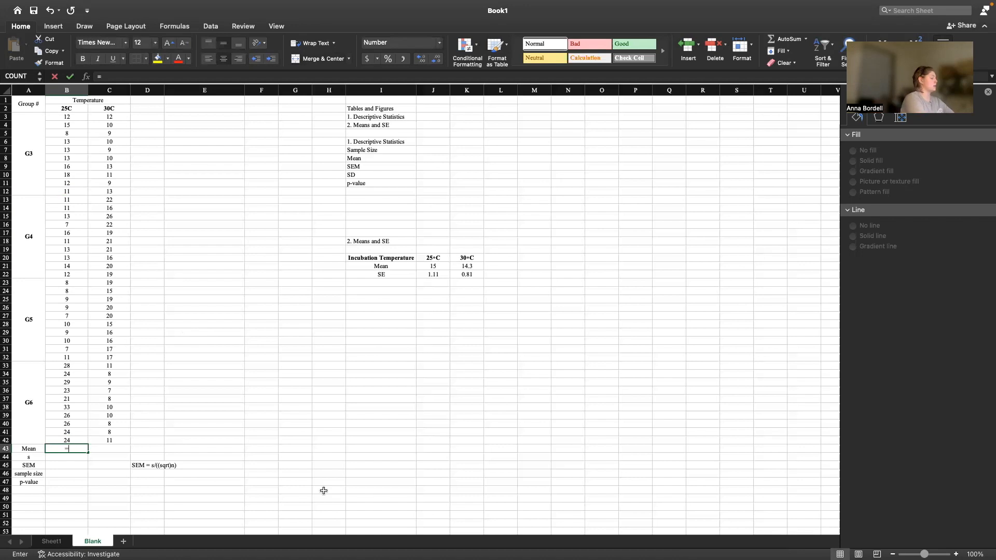
text(AVG)
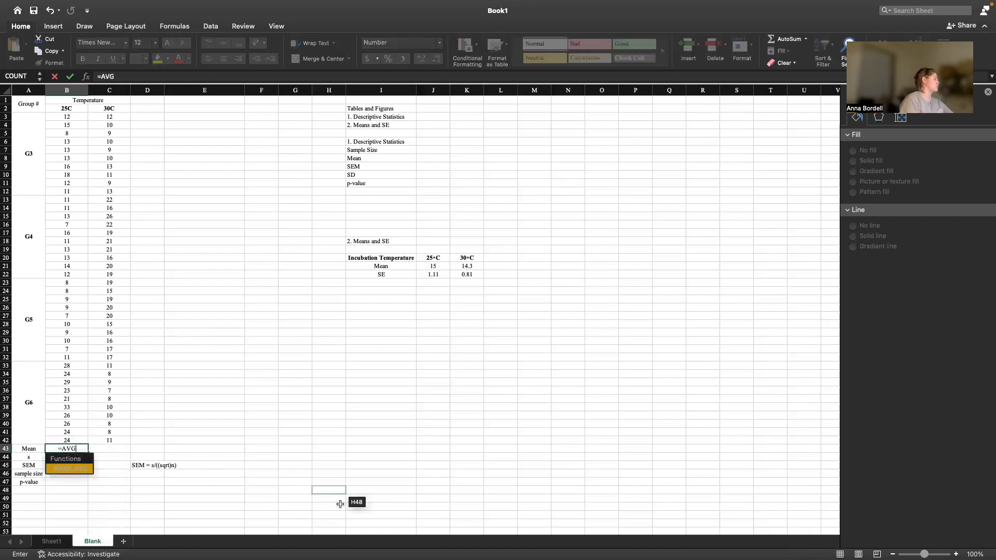
key(BackSpace)
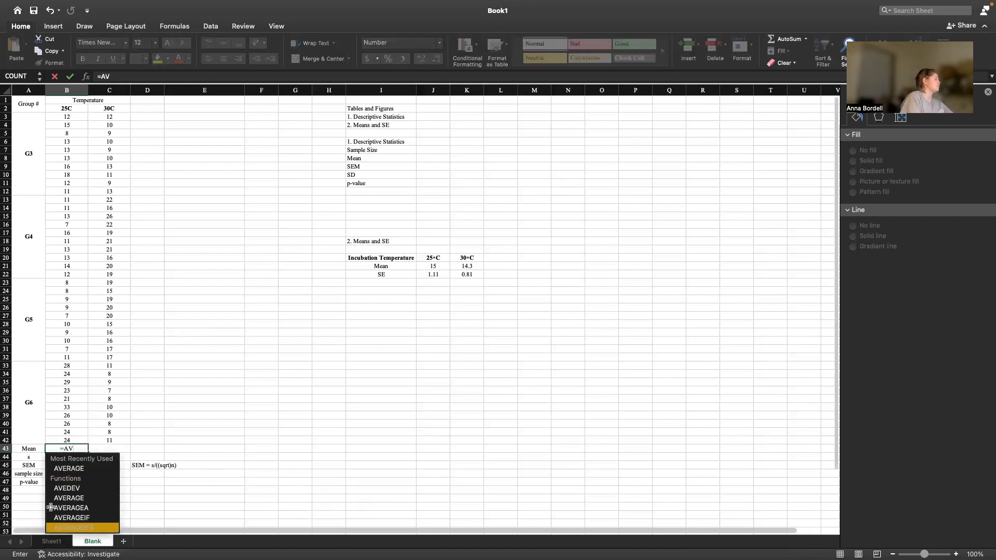
click(77, 467)
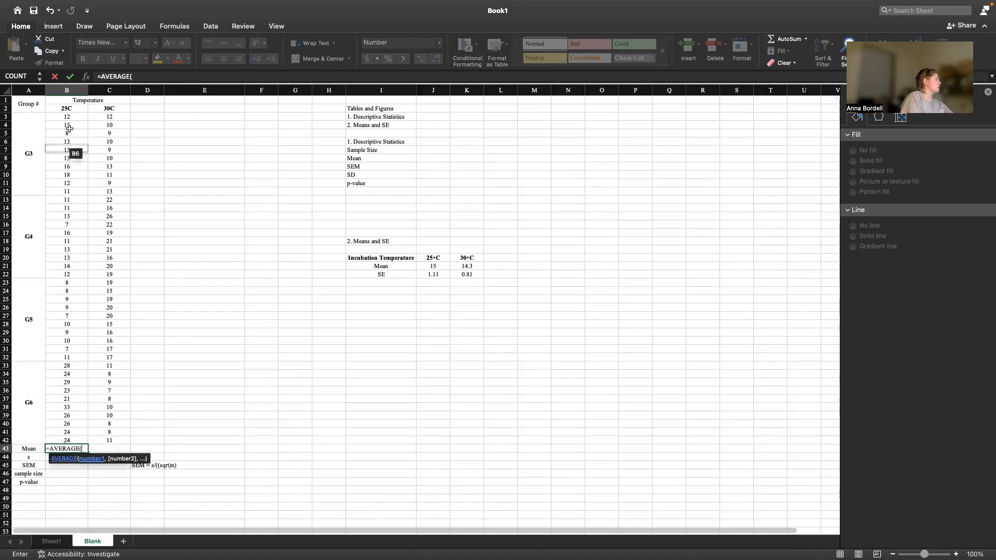
drag(67, 117, 68, 158)
drag(75, 289, 78, 442)
text())
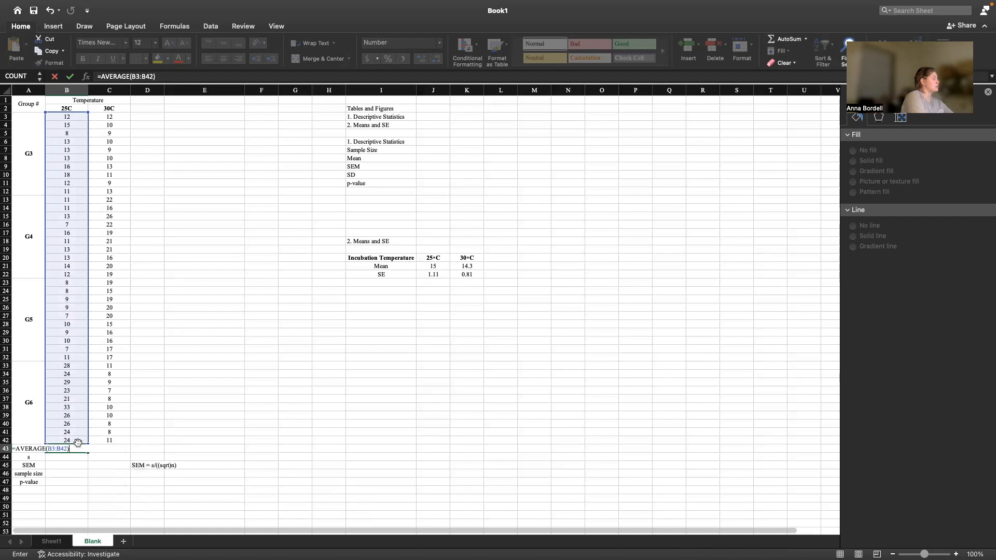
key(Return)
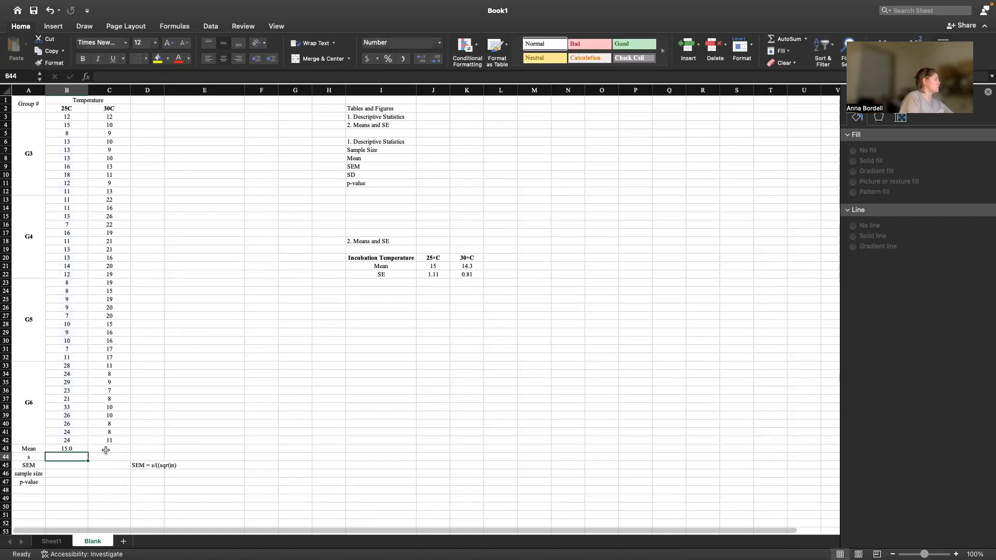
Calculate the 30C mean in cell C43 with the AVERAGE function over C3:C42.
click(106, 450)
text(=()
key(BackSpace)
text(A)
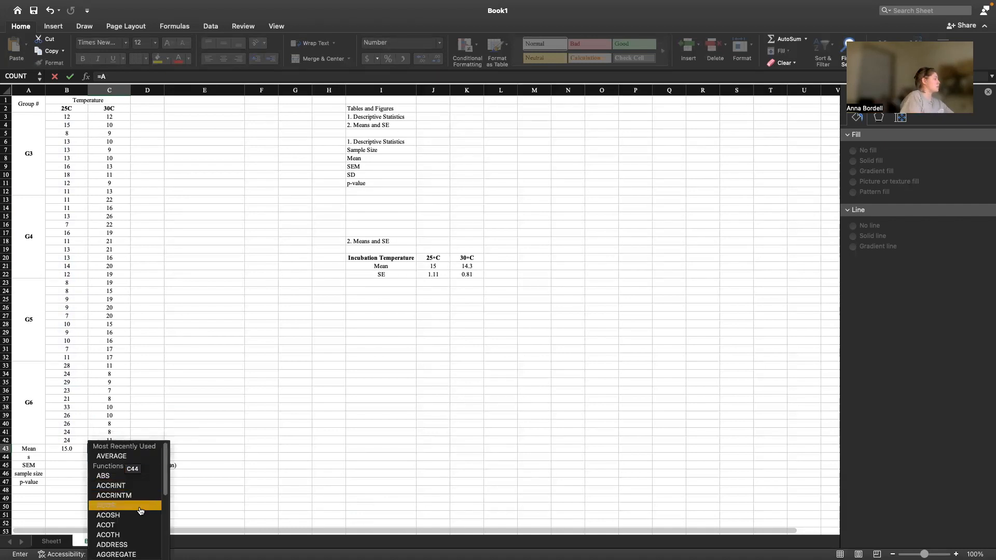
double_click(111, 456)
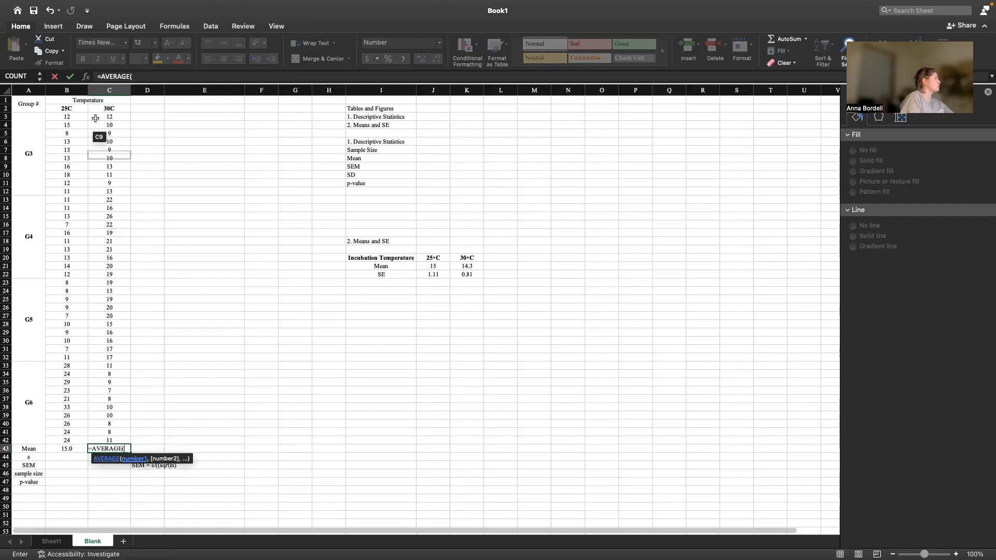
drag(95, 118, 114, 441)
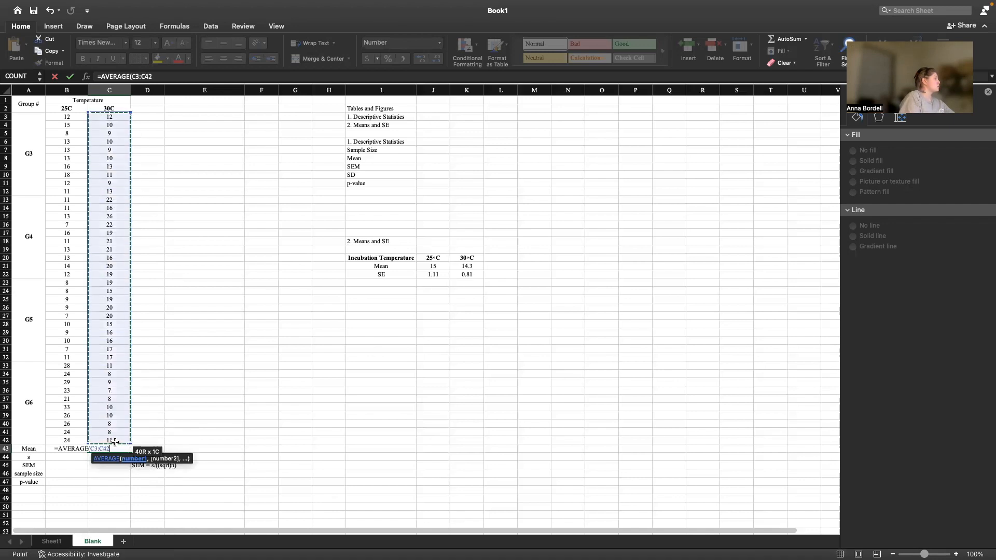
key(Return)
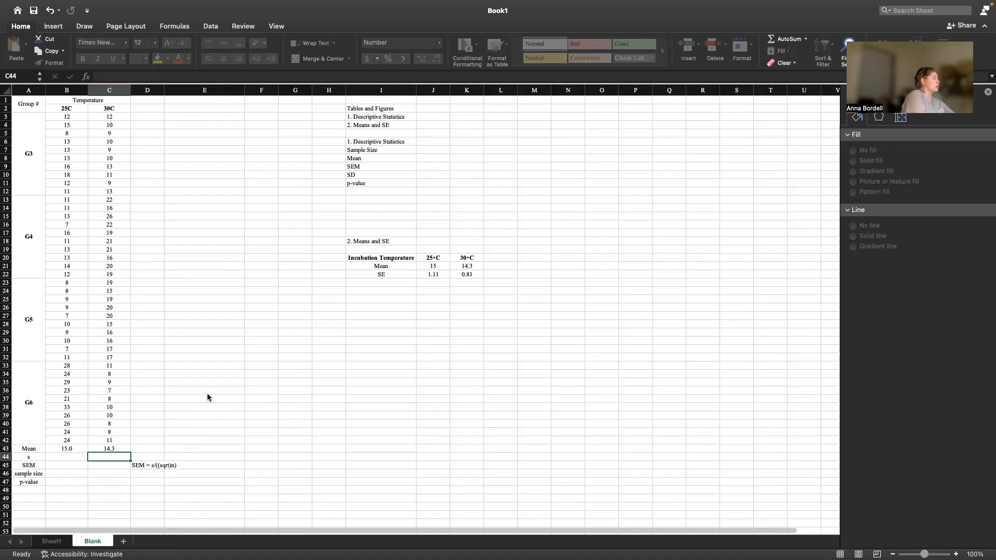
Format the summary statistics cells B43:C47 to show one decimal place.
drag(66, 449, 111, 482)
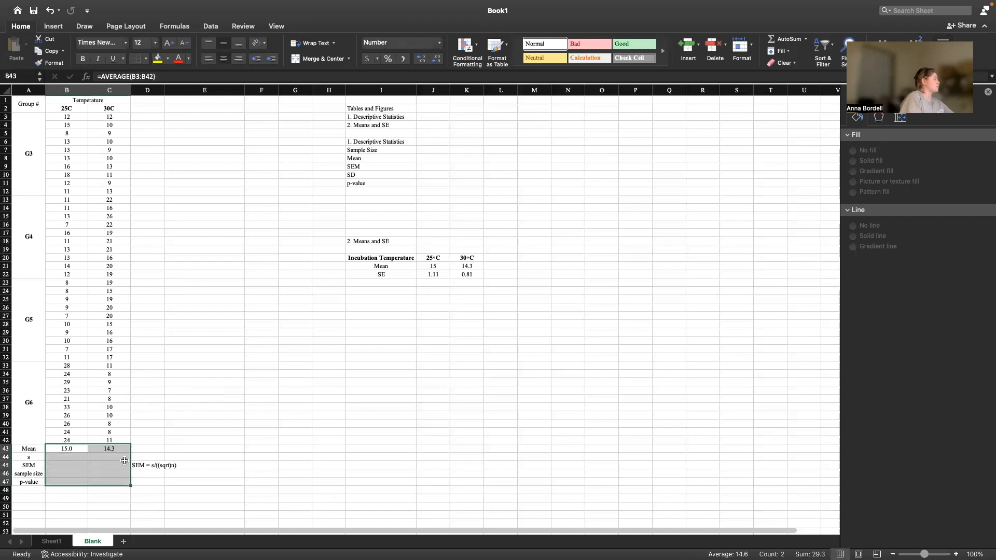
click(439, 60)
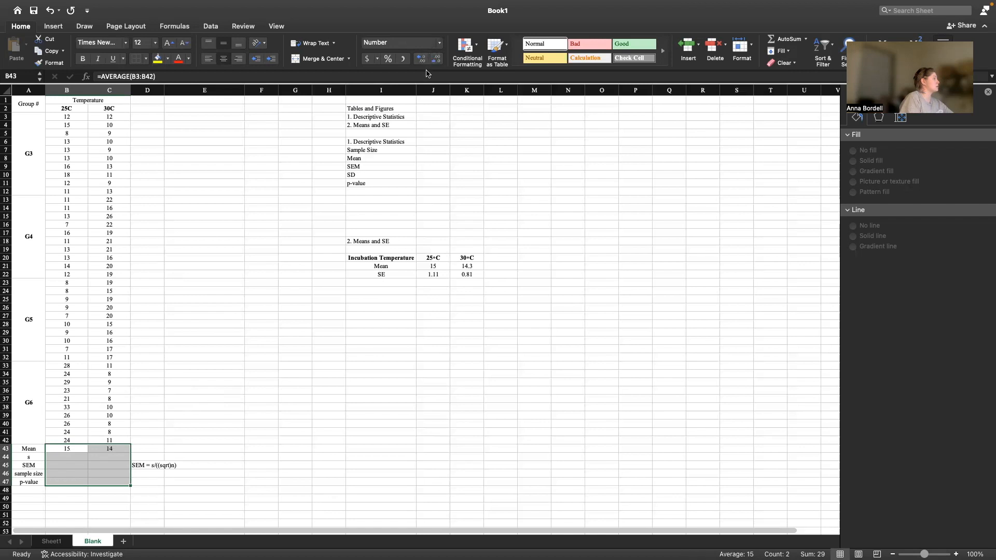
click(420, 58)
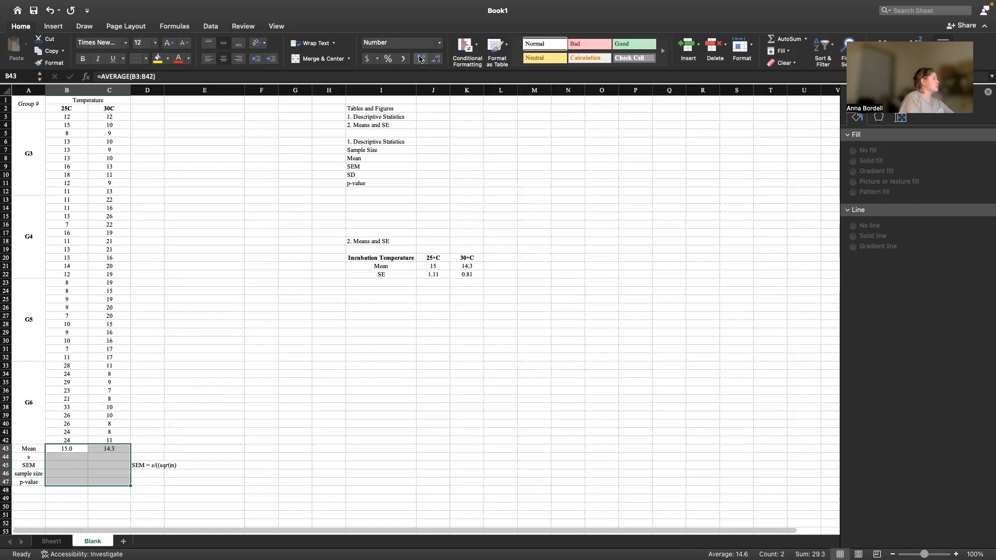
click(420, 60)
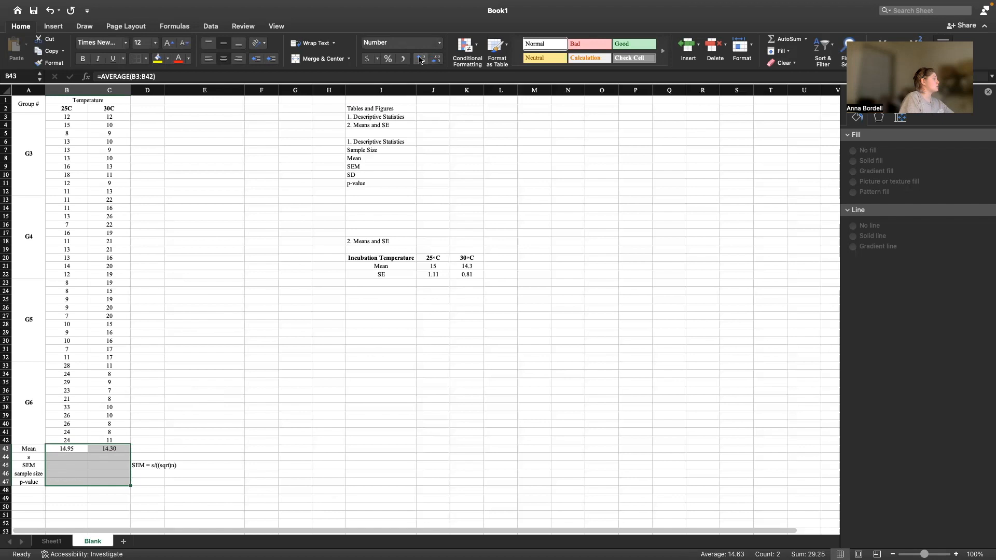
click(437, 58)
Calculate the 25C standard deviation in cell B44 with the STDEV function over B3:B42.
click(80, 458)
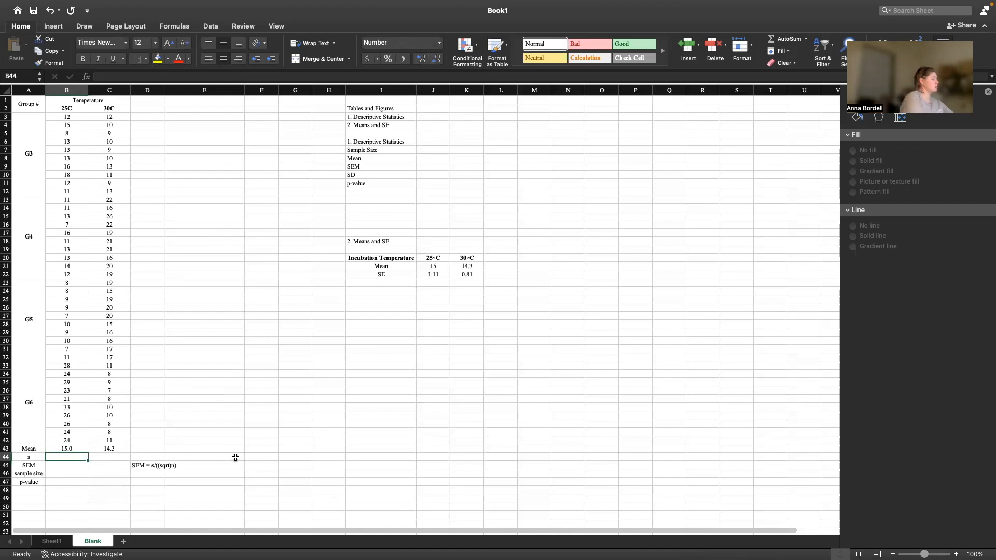
text(=)
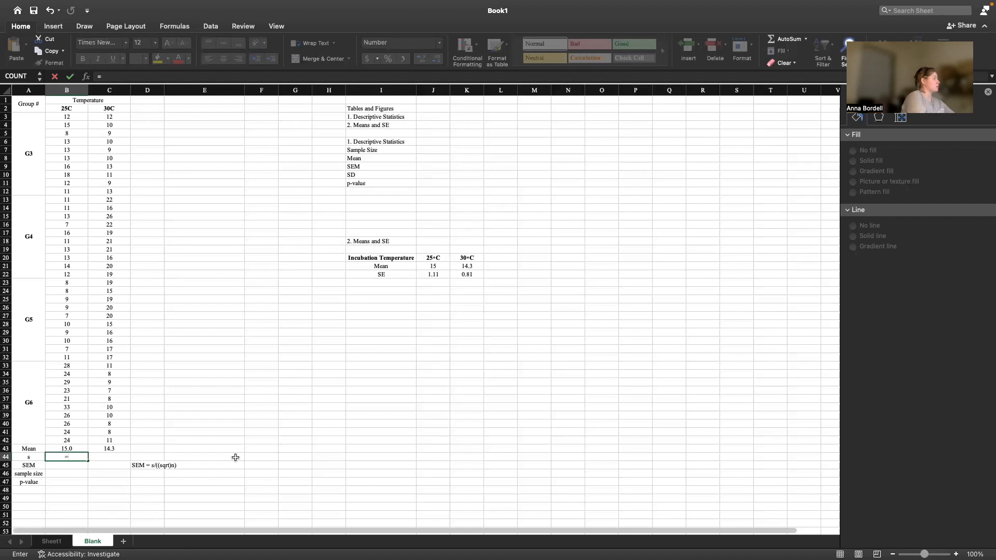
text(S)
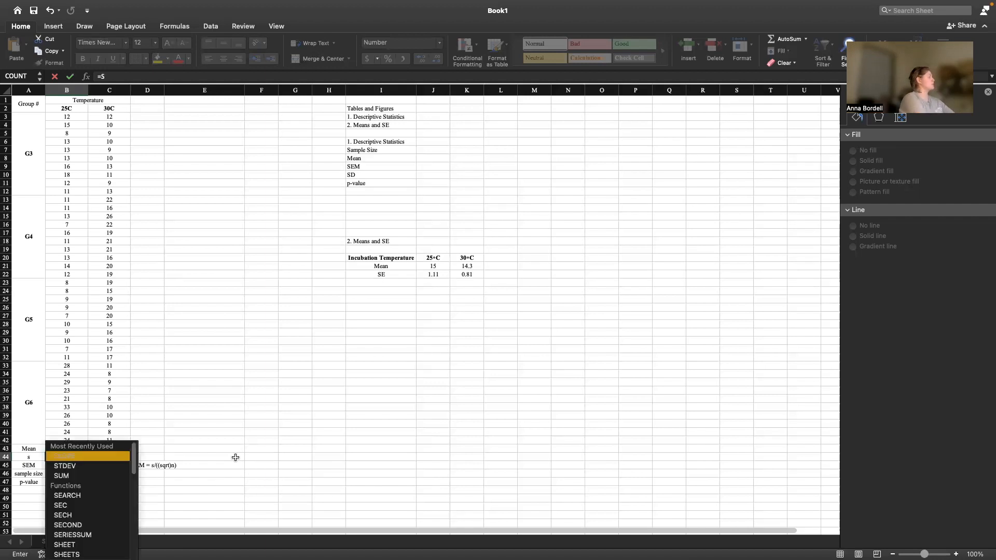
double_click(73, 466)
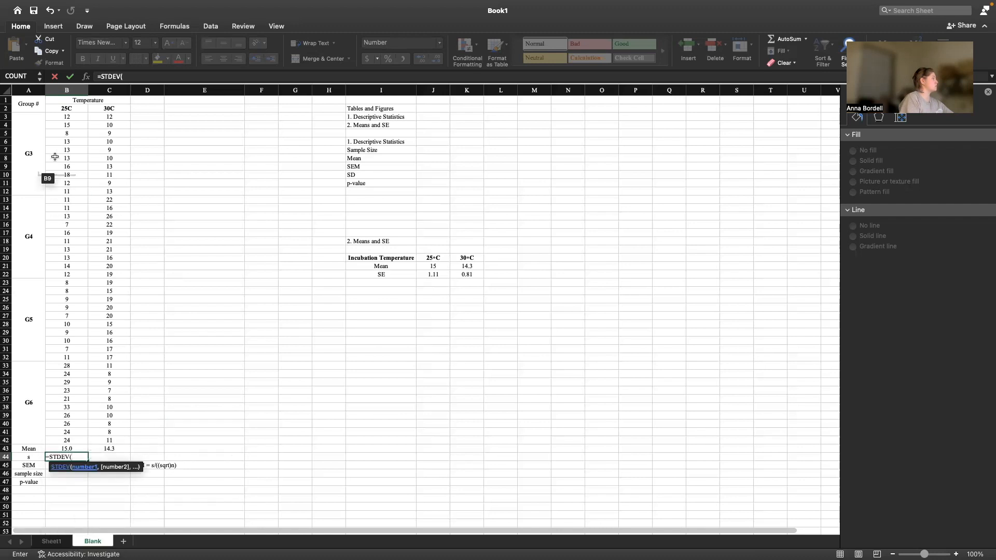
drag(67, 117, 72, 441)
key(Return)
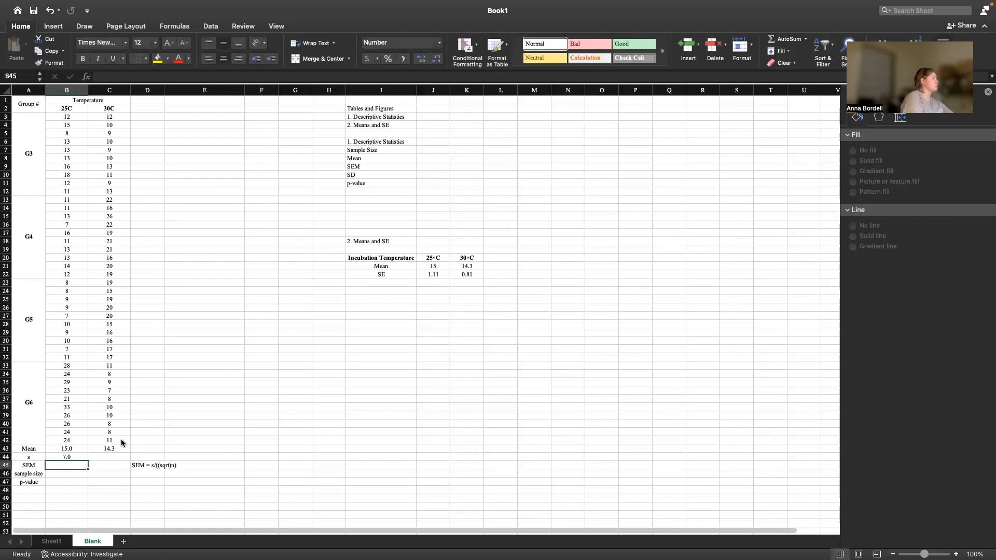
Calculate the 30C standard deviation in cell C44 with the STDEV function over C3:C42.
click(119, 459)
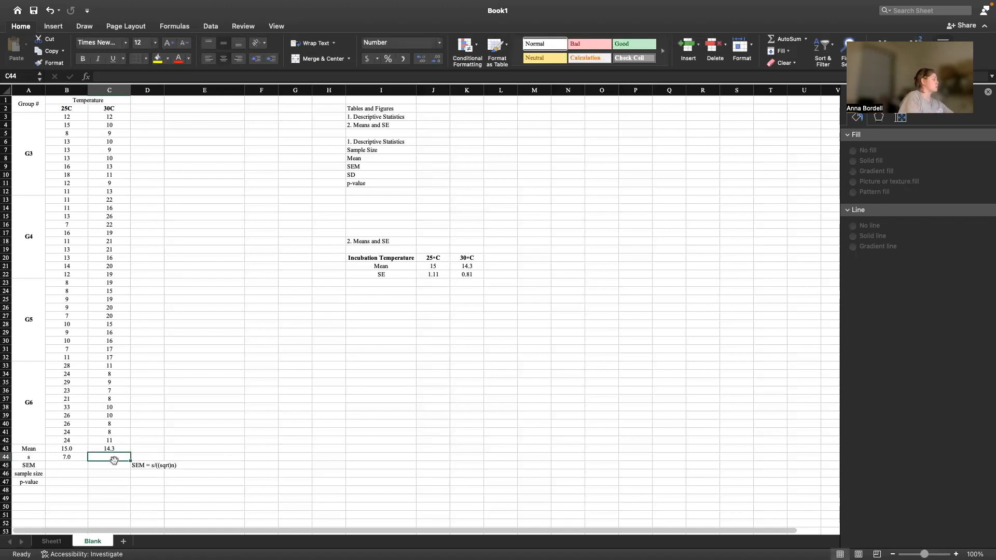
text(=()
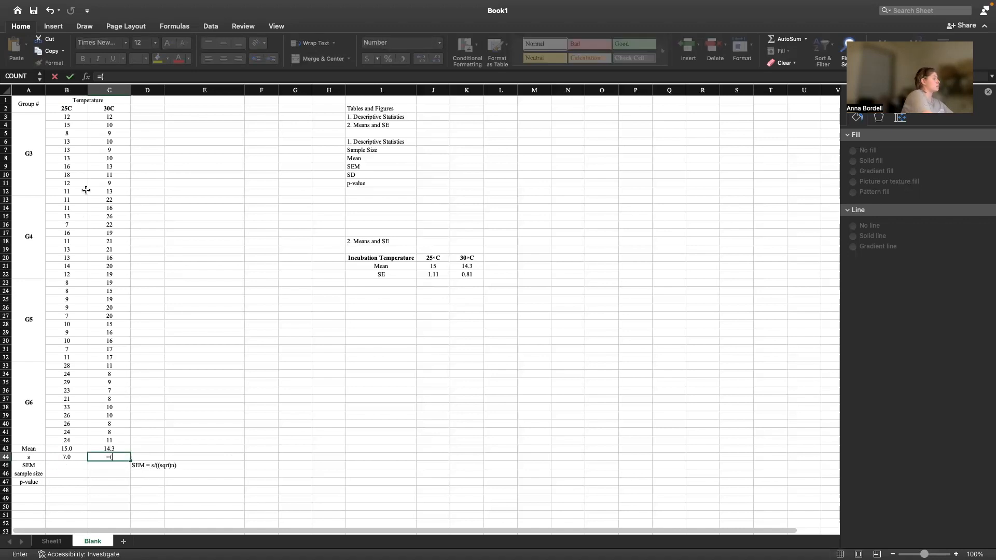
key(BackSpace)
text(ST)
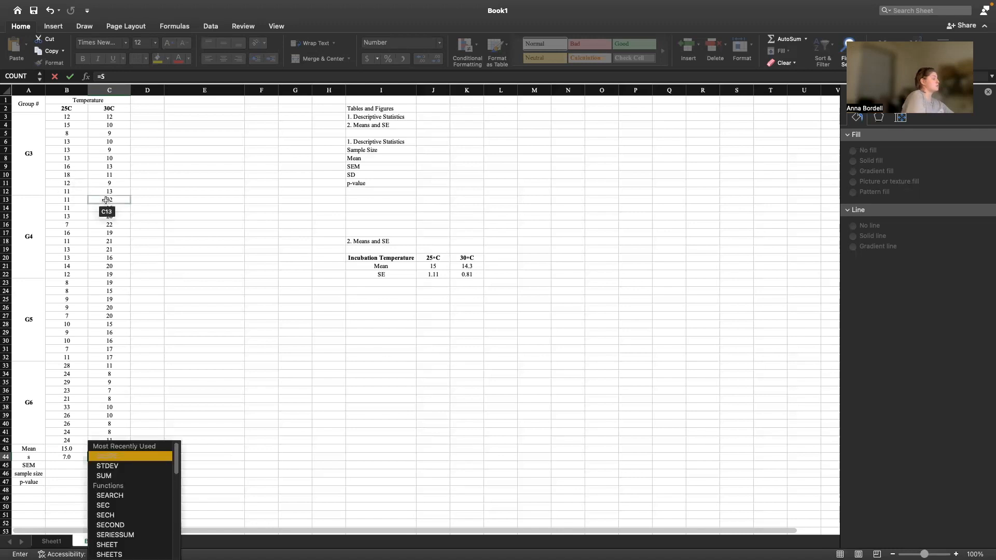
double_click(132, 458)
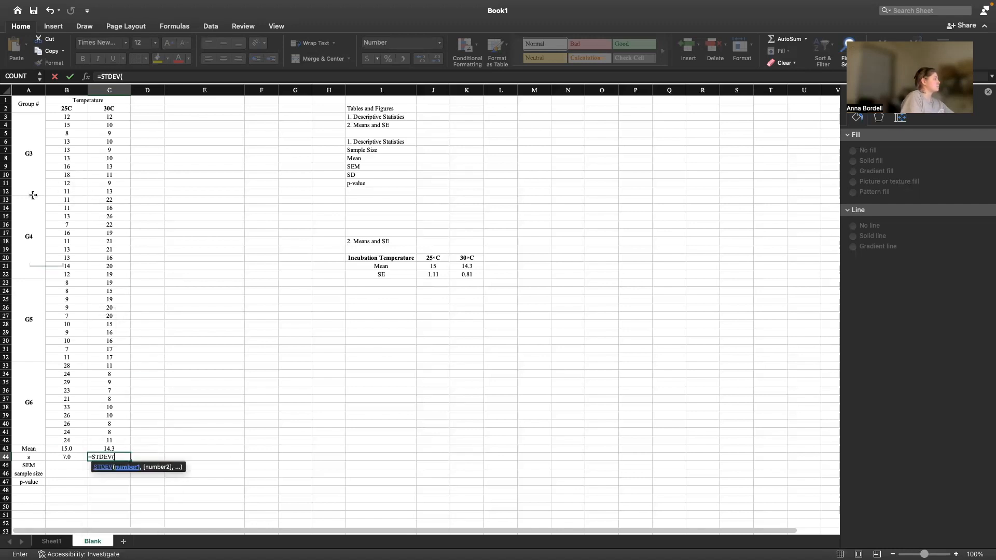
drag(110, 119, 110, 149)
drag(153, 300, 133, 440)
key(Return)
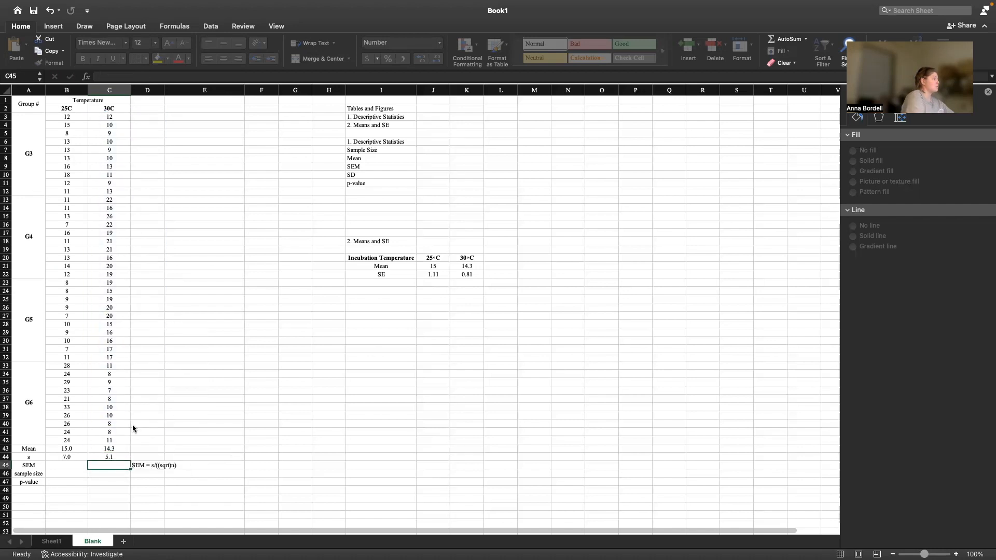
click(67, 465)
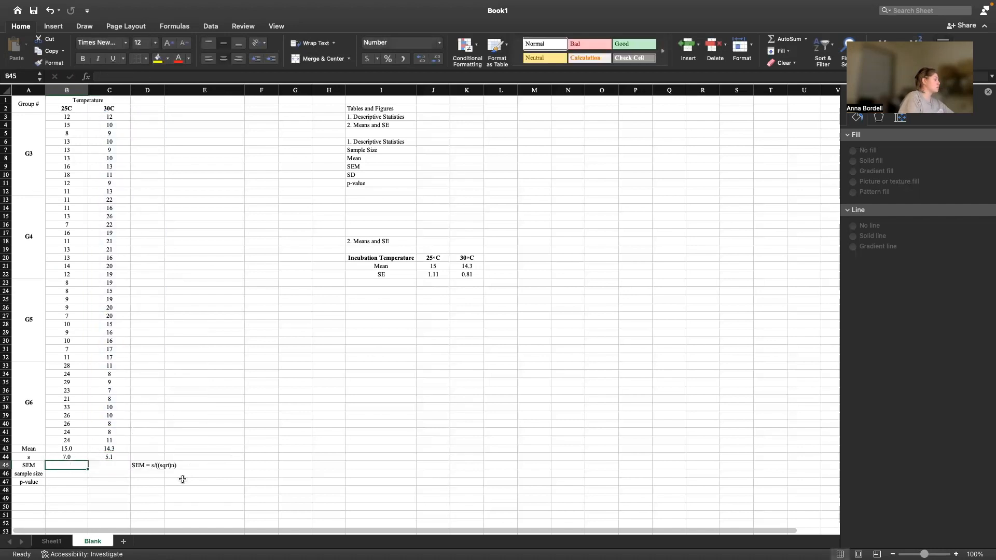
click(23, 464)
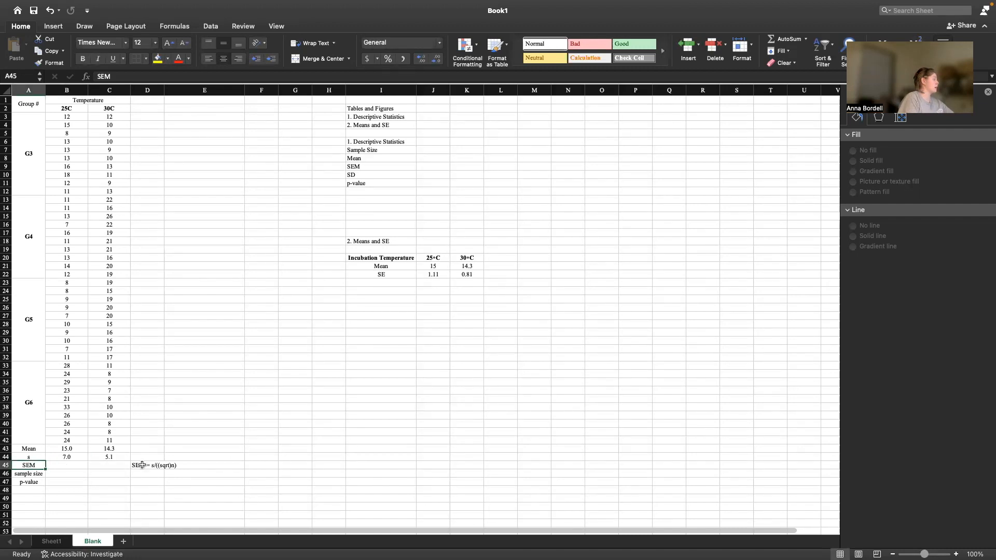
click(142, 465)
click(165, 481)
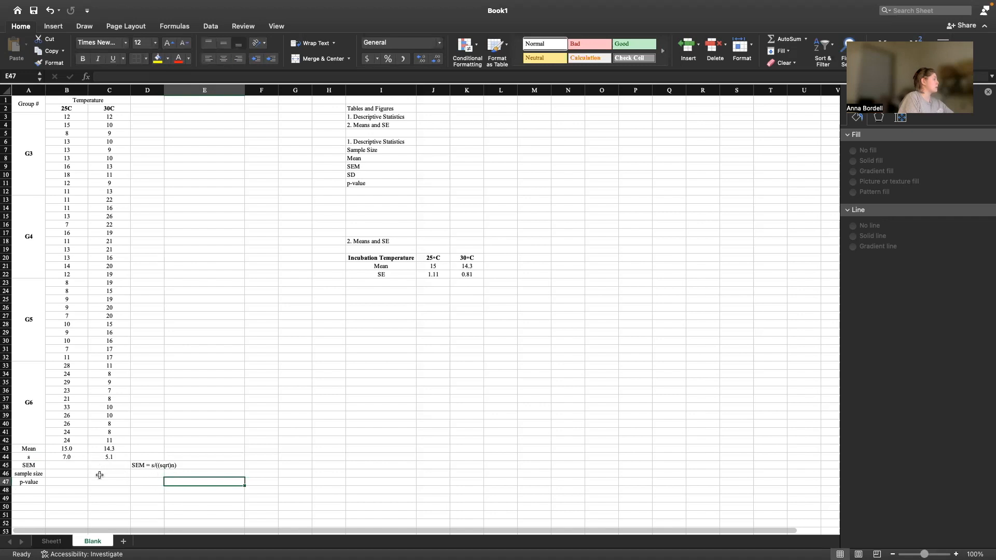
Calculate the 25C SEM in cell B45 with the formula =(B44/(SQRT(40))).
click(54, 465)
text(=)
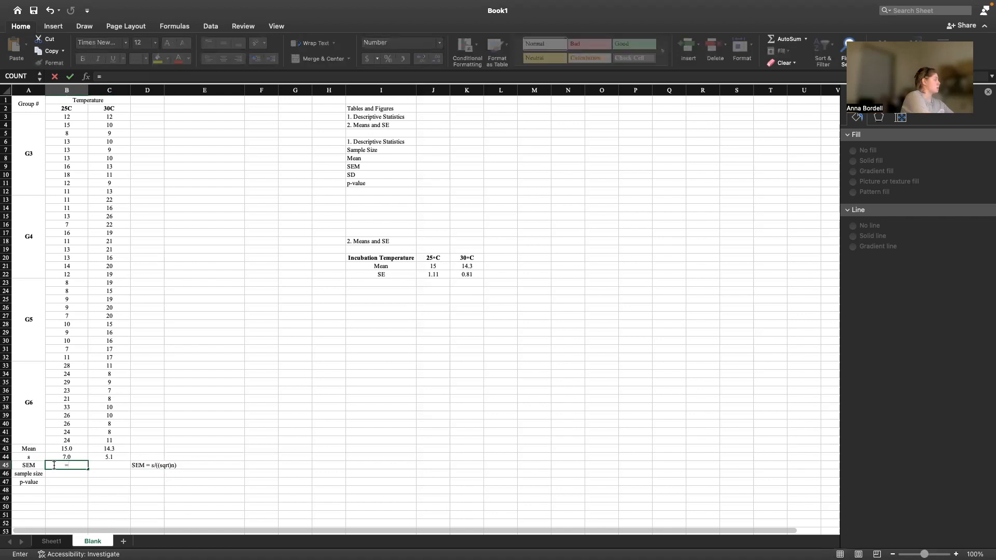
text(()
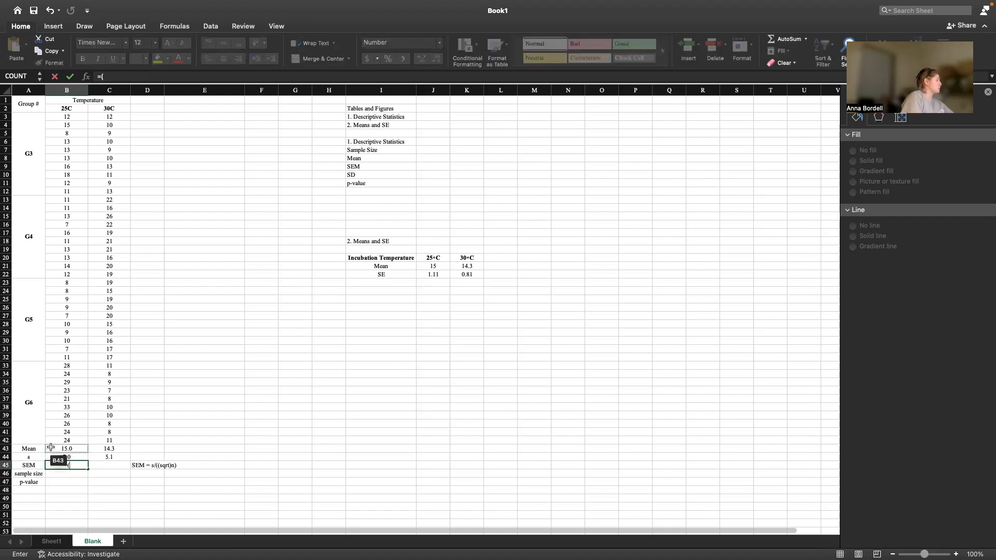
click(54, 456)
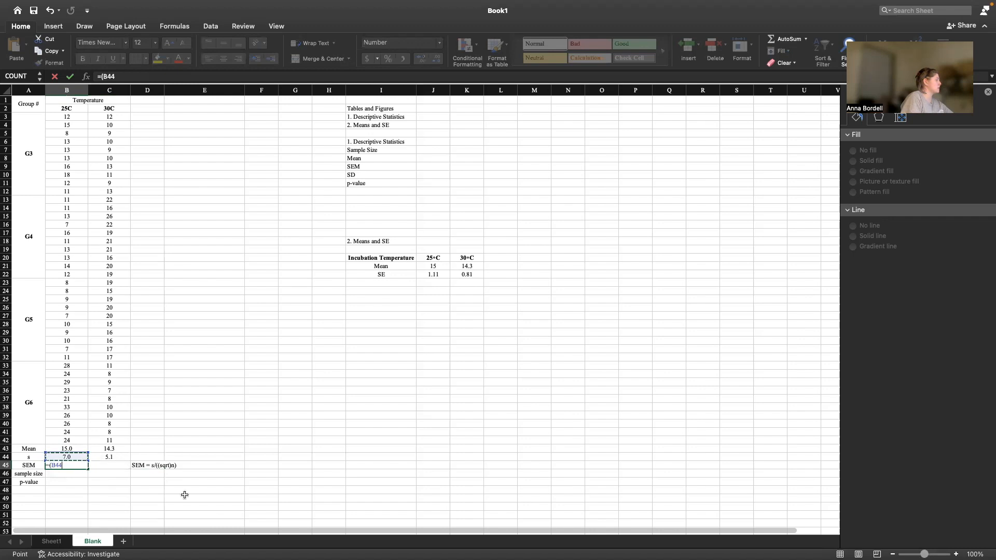
text(/(SQ)
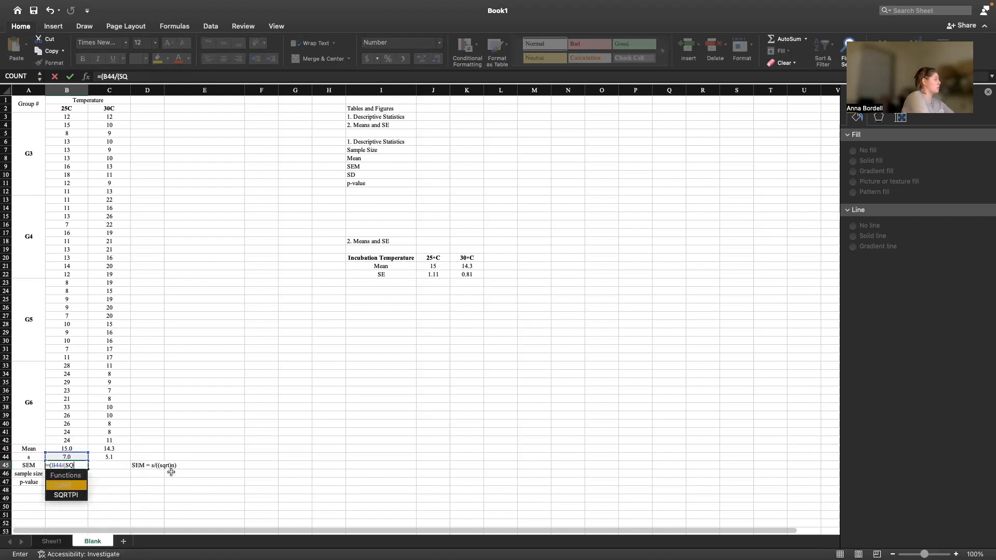
double_click(75, 484)
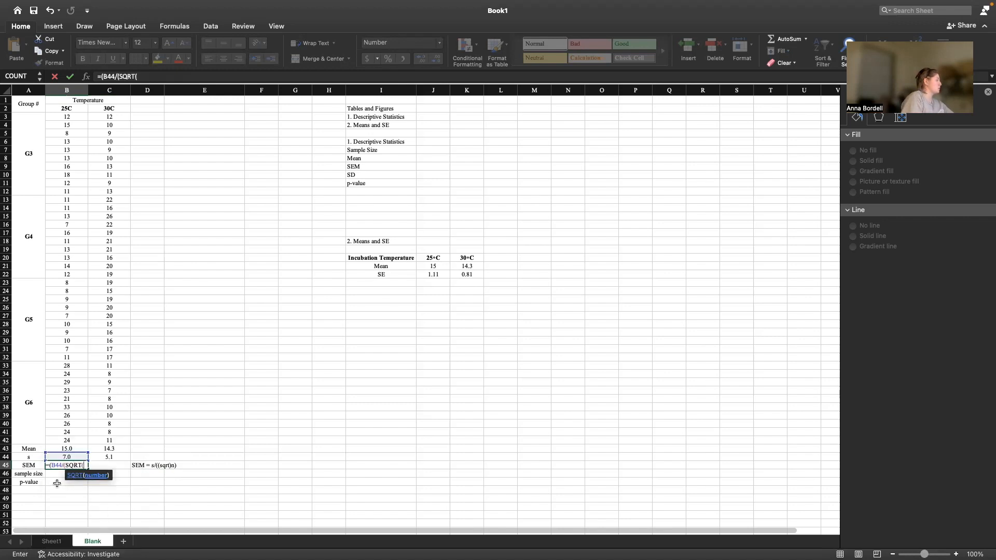
text(4)
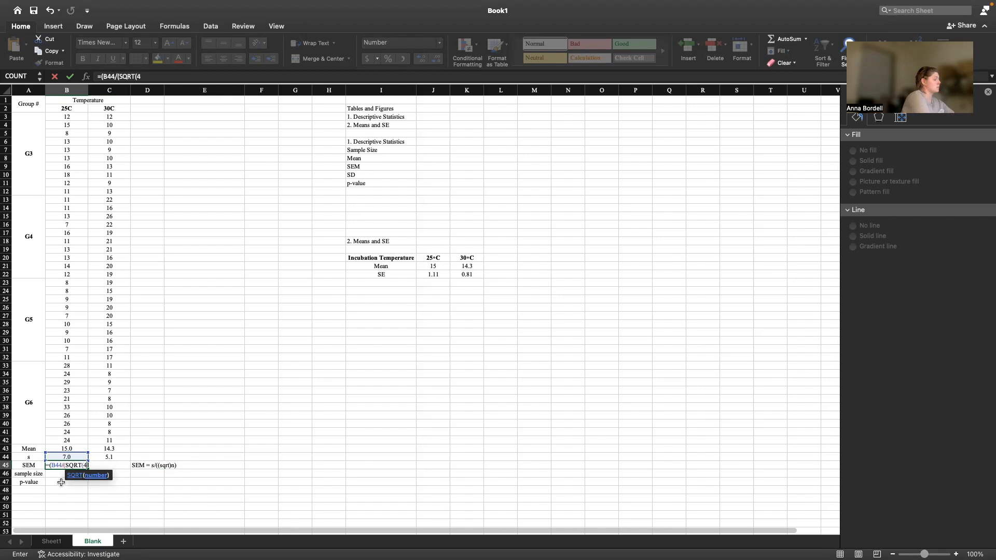
text(0))
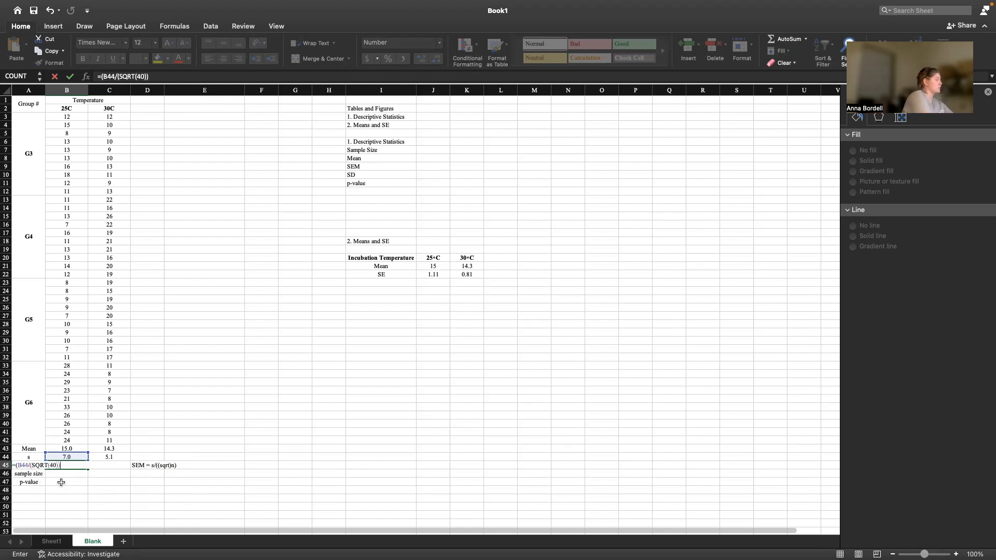
text()))
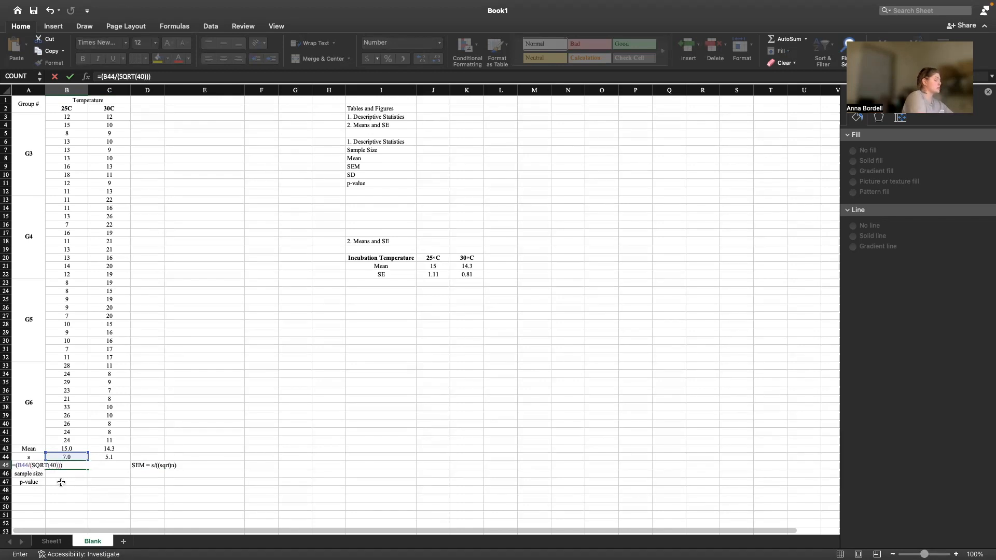
key(Return)
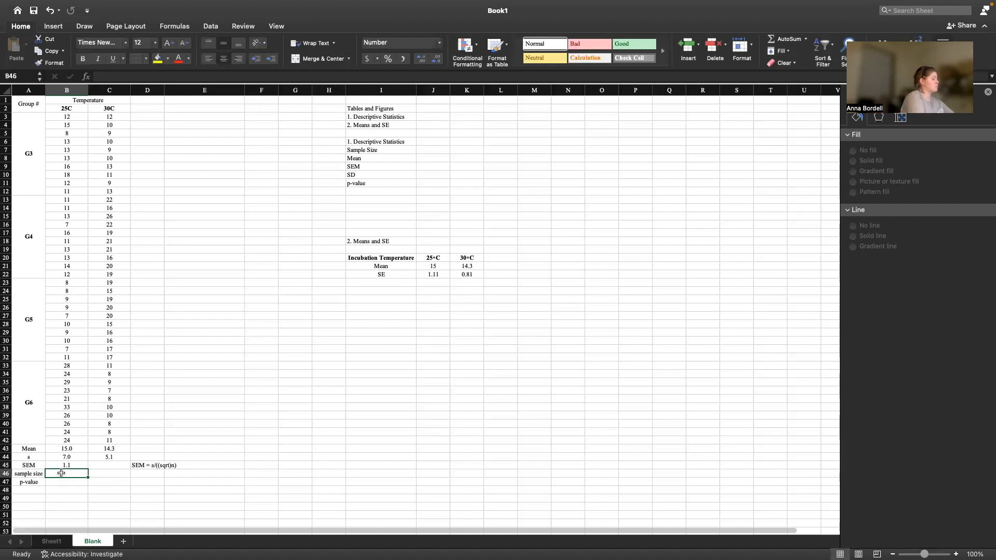
Calculate the 30C SEM in cell C45 with =(C44/(SQRT(40))) and format cells B44:C45 to show two decimal places.
click(121, 468)
text(=()
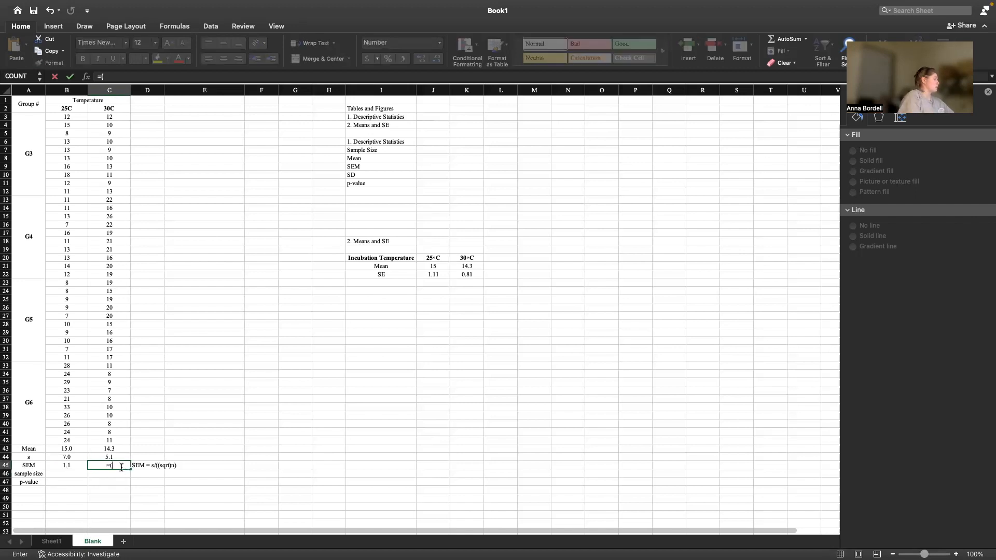
click(112, 456)
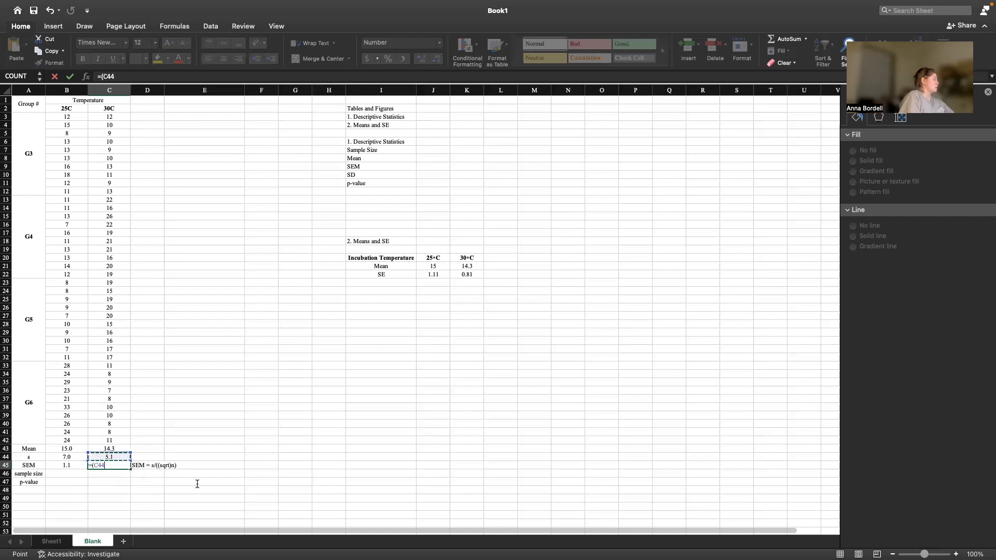
text(/((s)
key(BackSpace)
text((SQ)
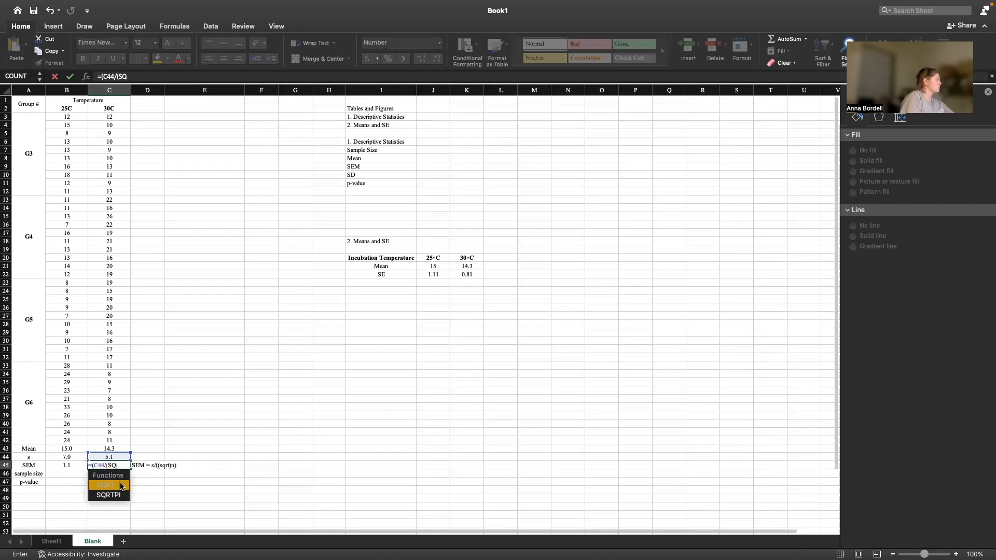
double_click(121, 486)
text(40))
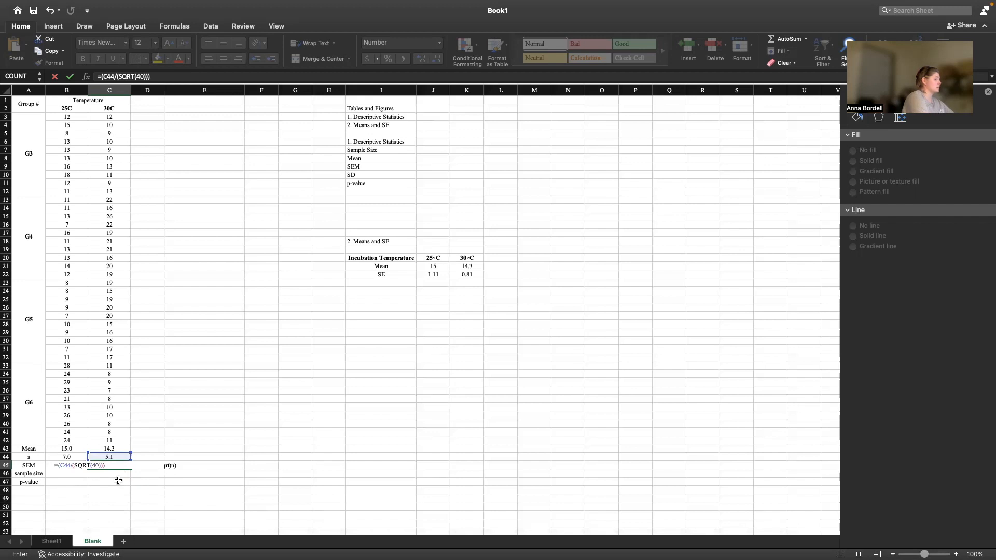
text()))
key(Return)
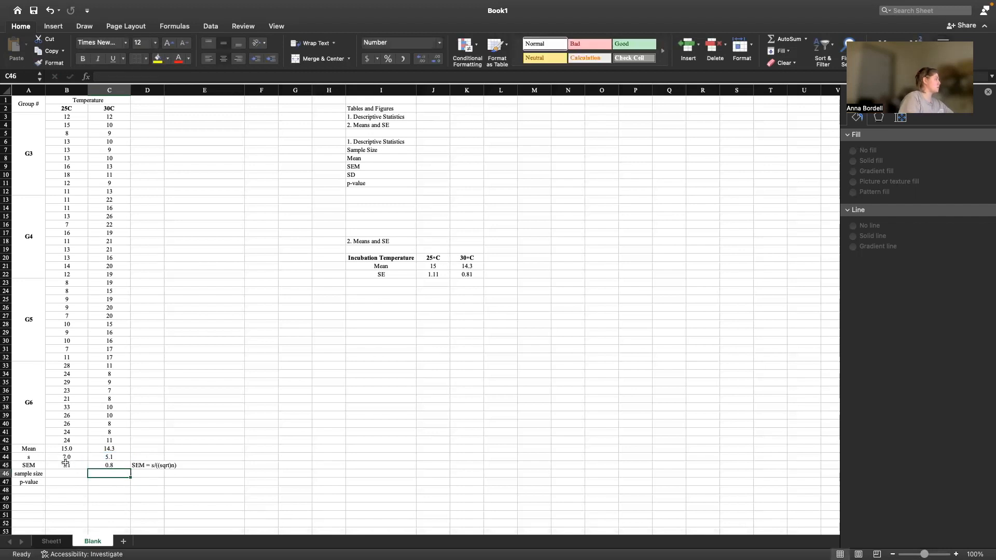
drag(69, 459, 110, 466)
click(424, 58)
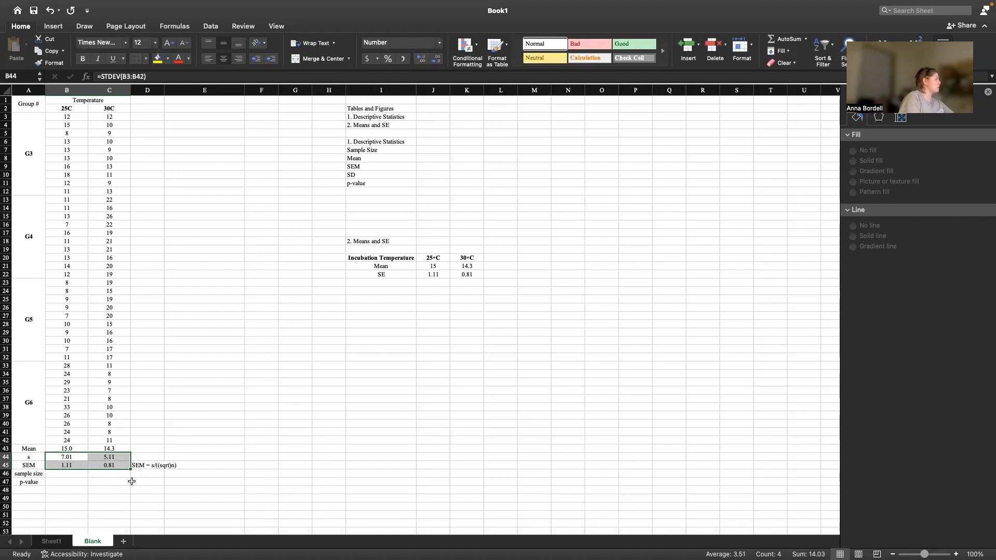
Enter a sample size of 40 in cells B46 and C46, formatted without decimal places.
click(75, 475)
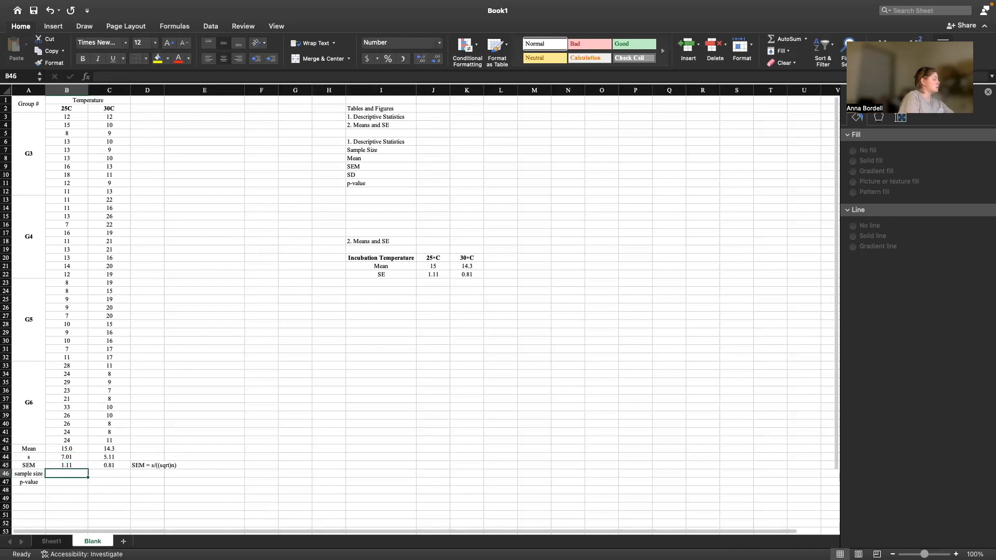
text(40)
key(Tab)
text(40)
key(Tab)
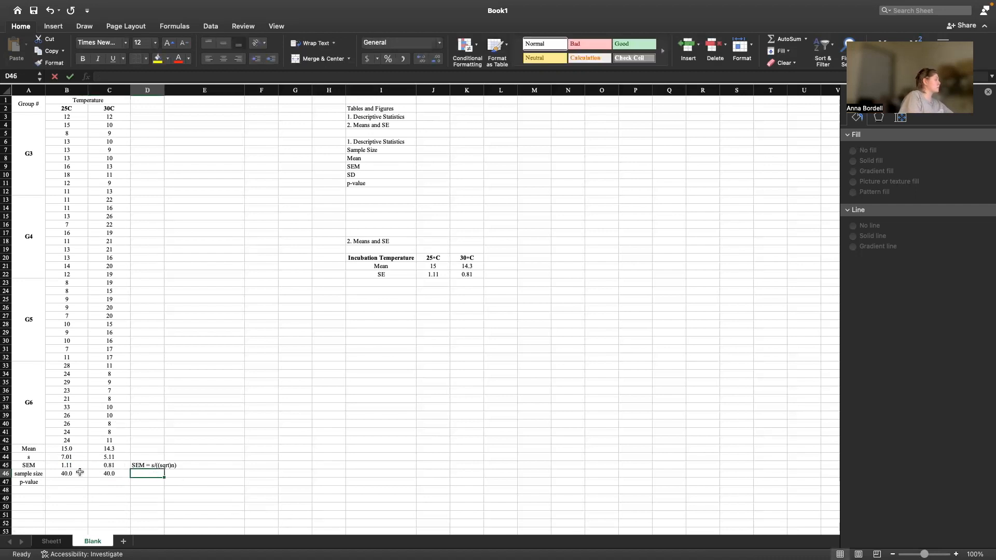
drag(80, 472, 106, 473)
click(437, 61)
Dismiss the new connectors notice and start the Data Analysis t-Test: Two-Sample Assuming Equal Variances for the p-value.
click(80, 483)
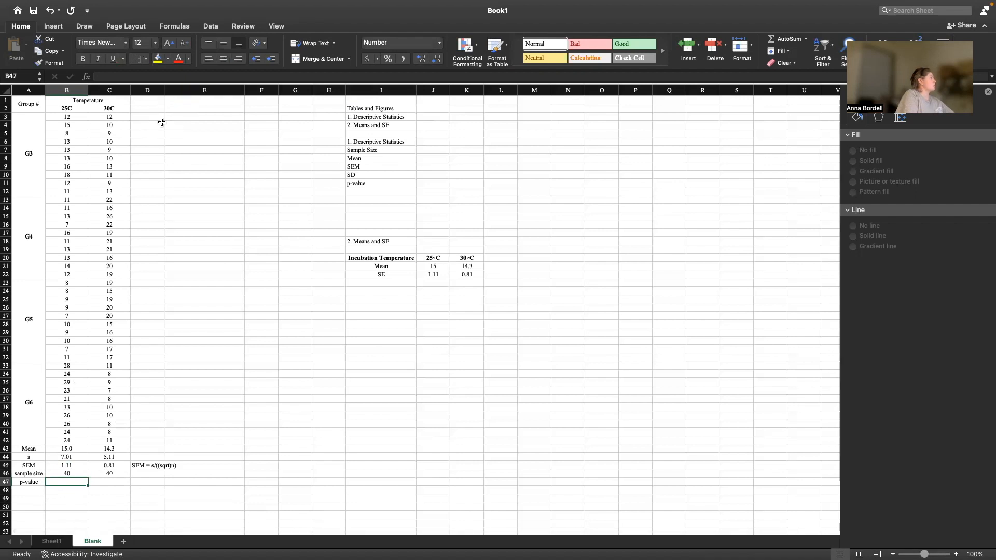
click(210, 27)
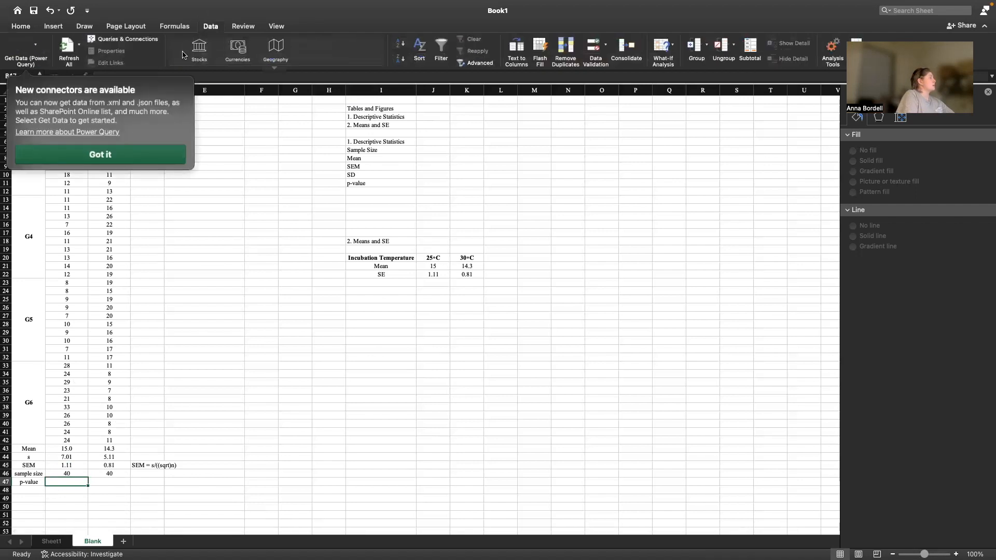
click(130, 160)
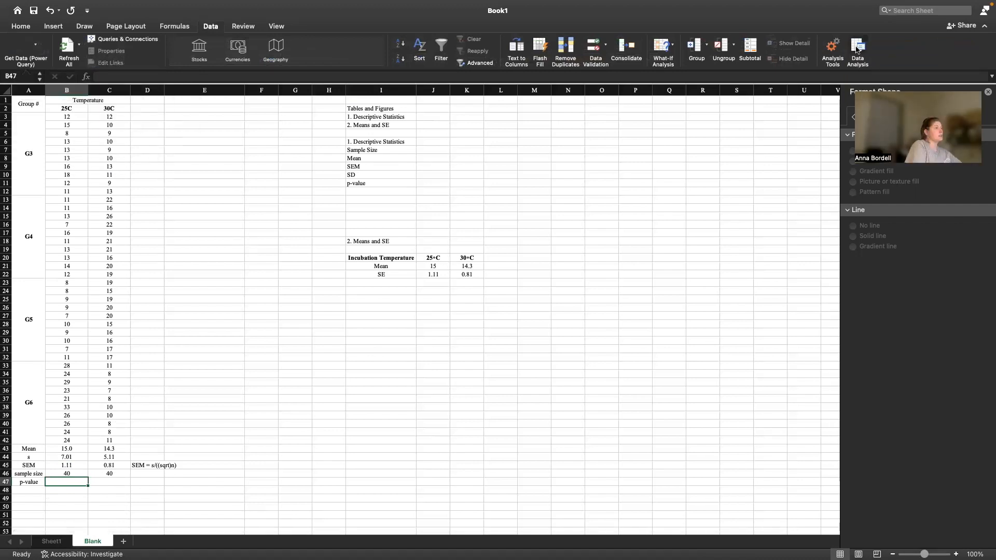
click(857, 50)
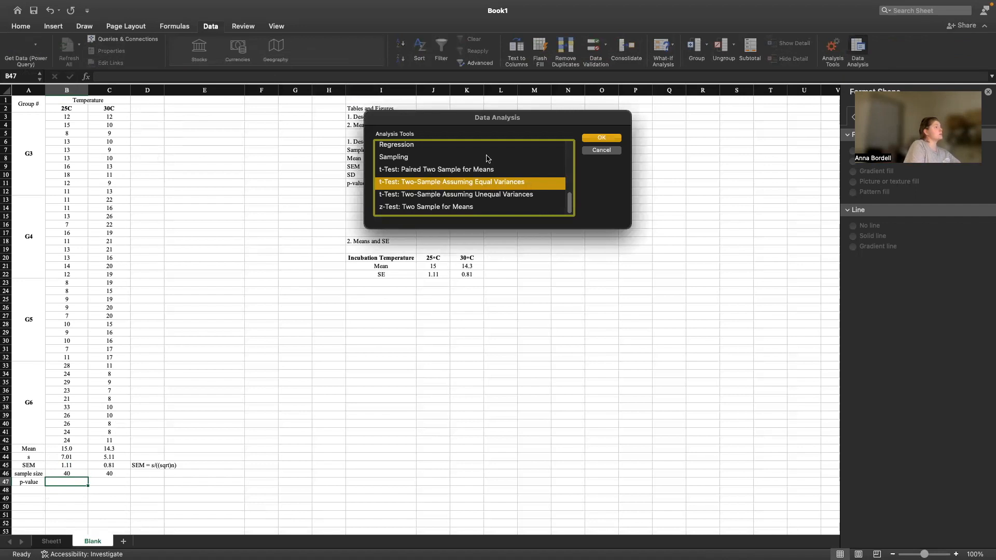
click(600, 138)
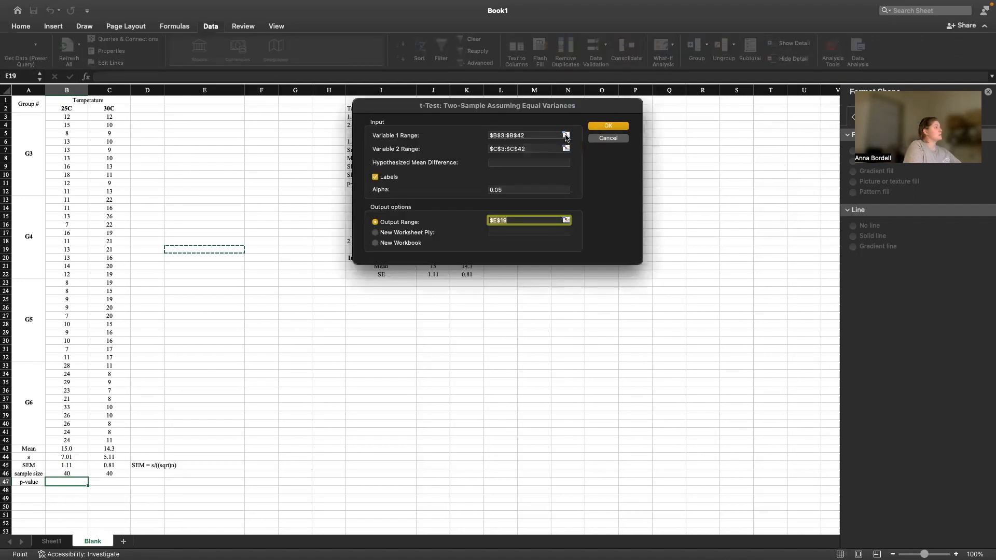
Use B3:B42 as the t-test's Variable 1 range and C3:C42 as its Variable 2 range, with Labels turned off.
click(566, 135)
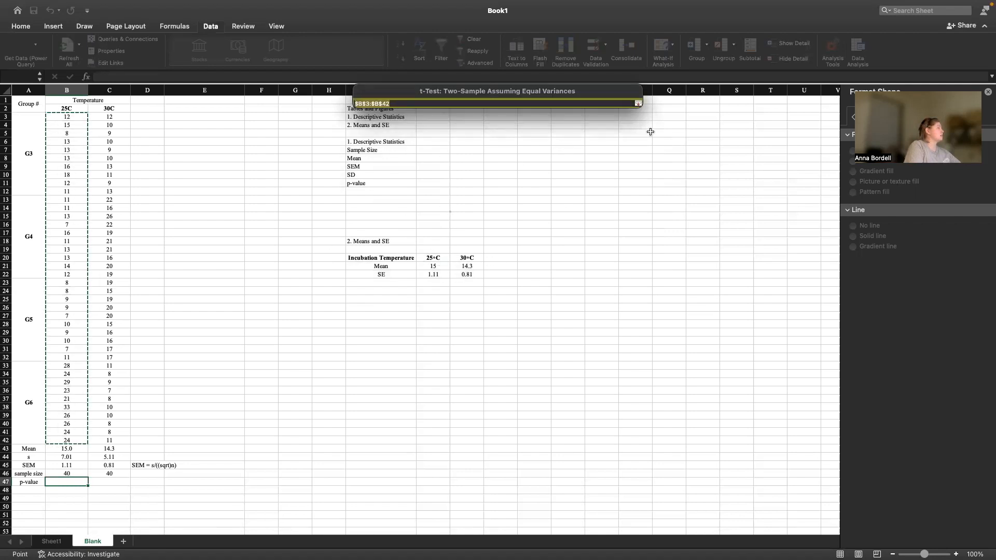
click(637, 103)
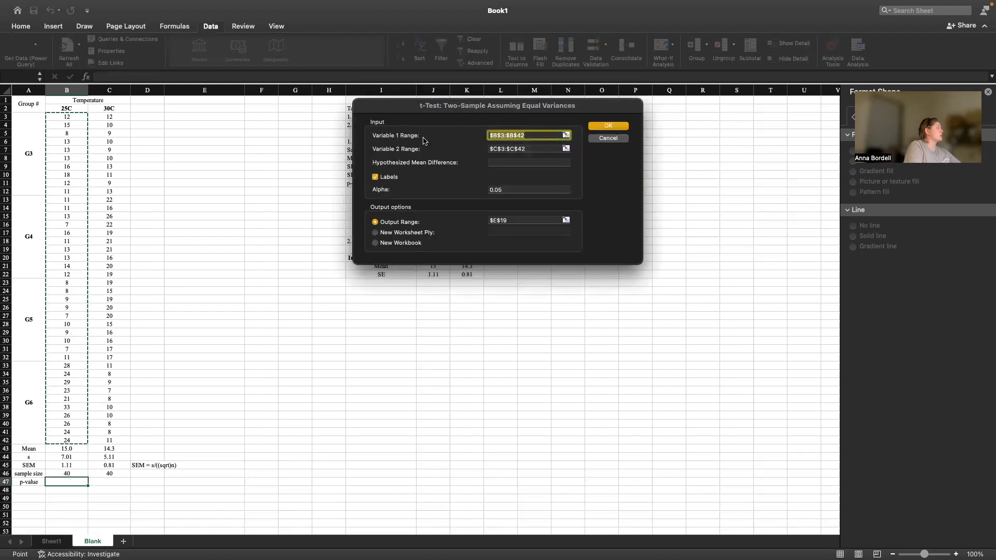
click(566, 136)
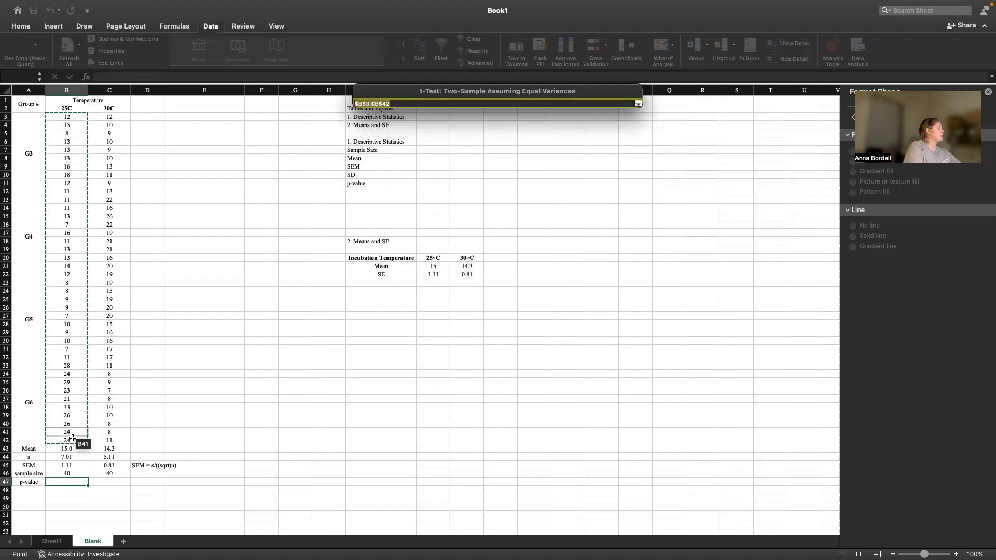
click(638, 103)
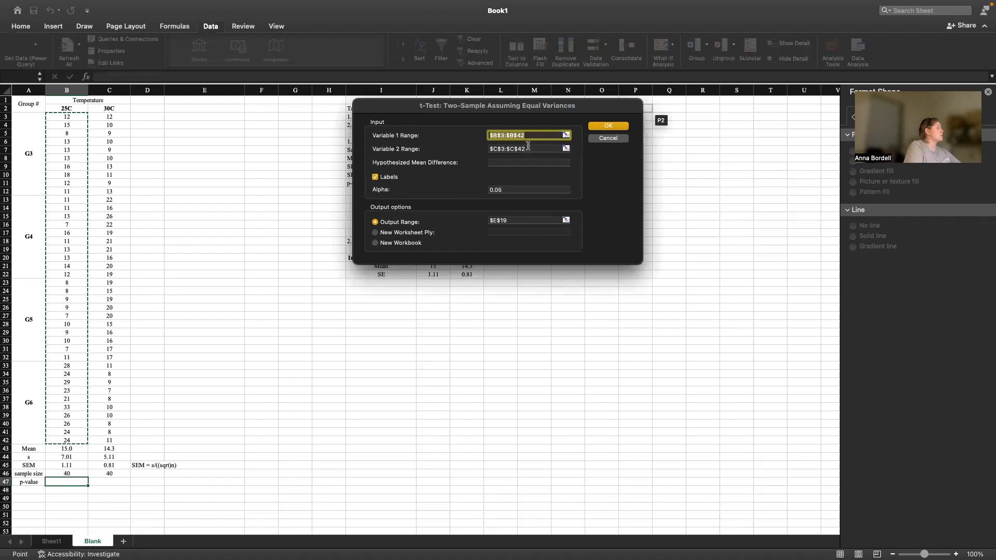
click(566, 149)
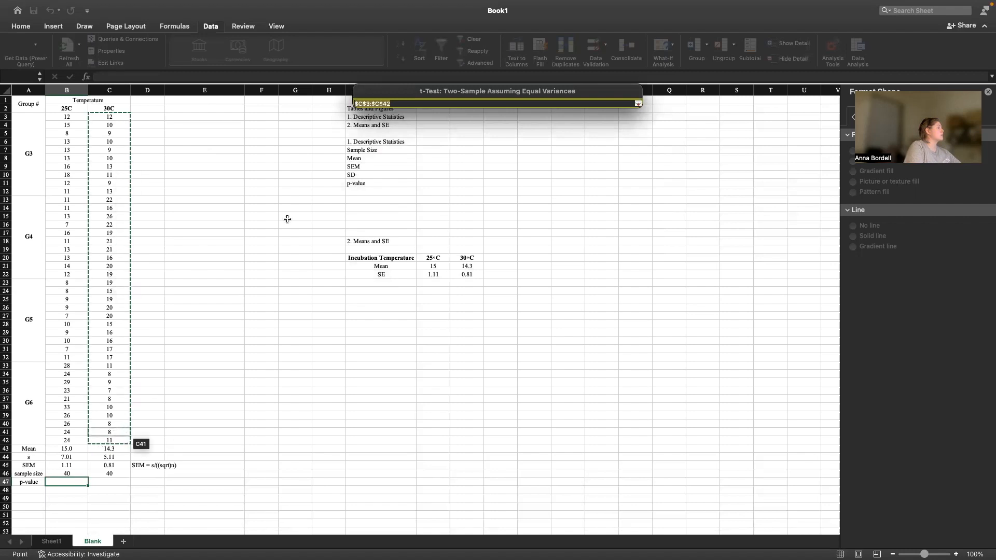
click(638, 103)
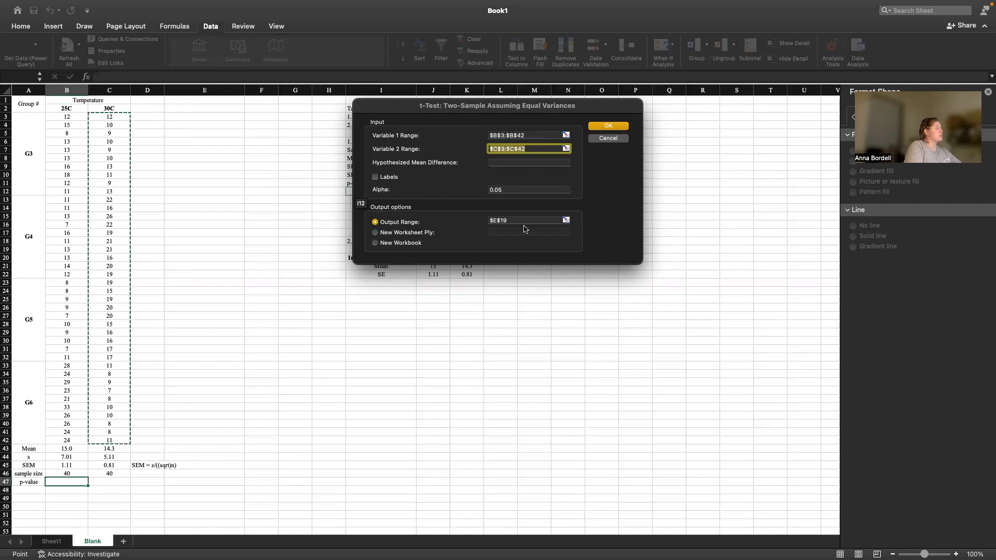
Set the t-test's output range to cell E3 and run the analysis.
click(566, 221)
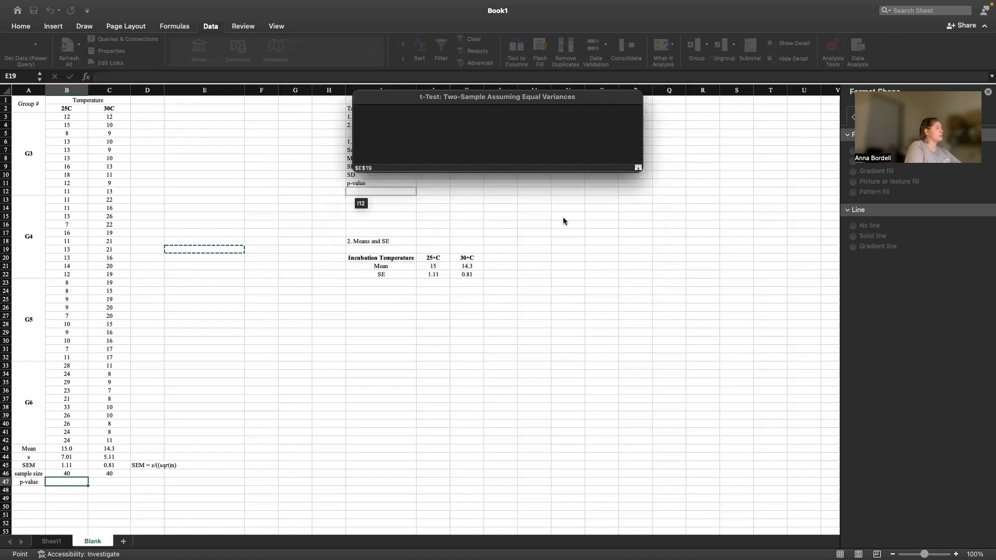
click(179, 120)
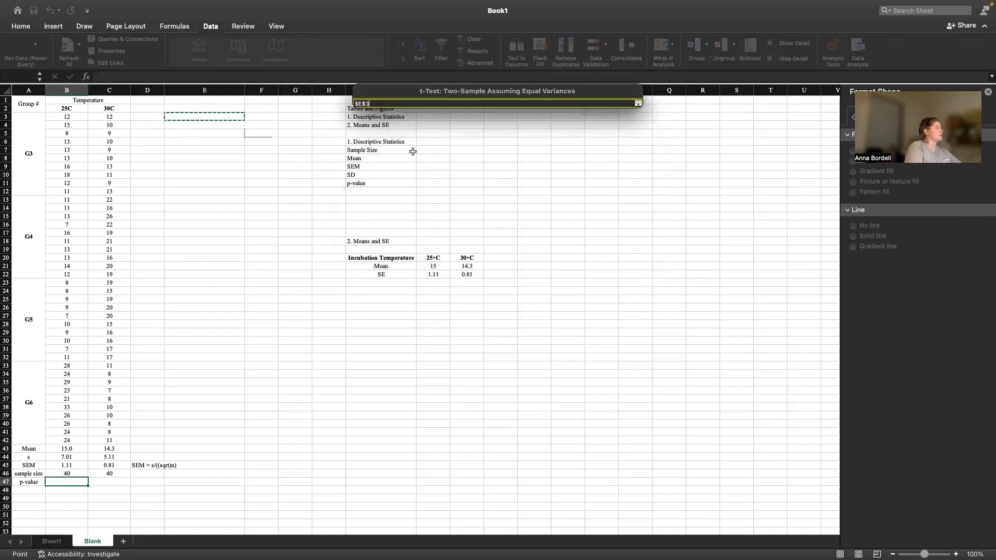
click(638, 104)
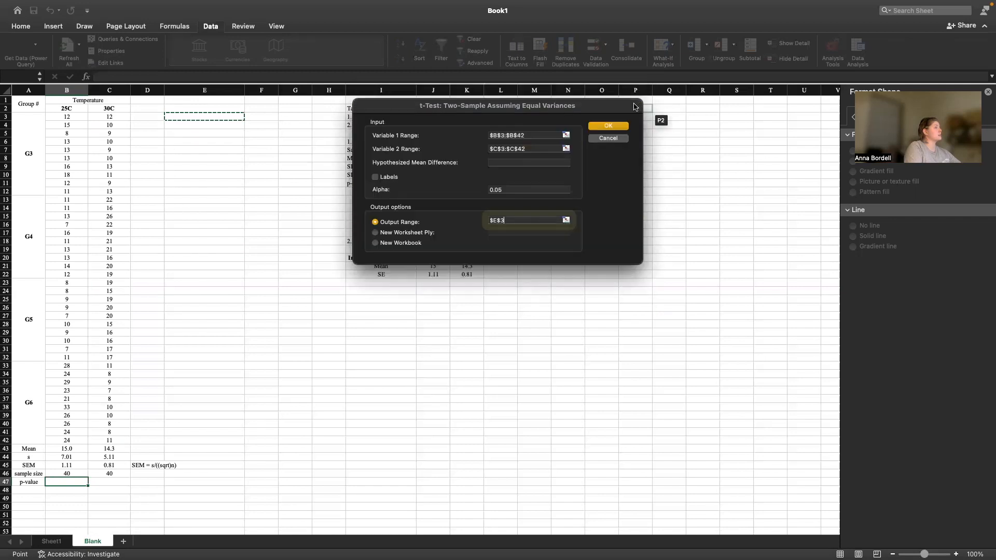
click(616, 127)
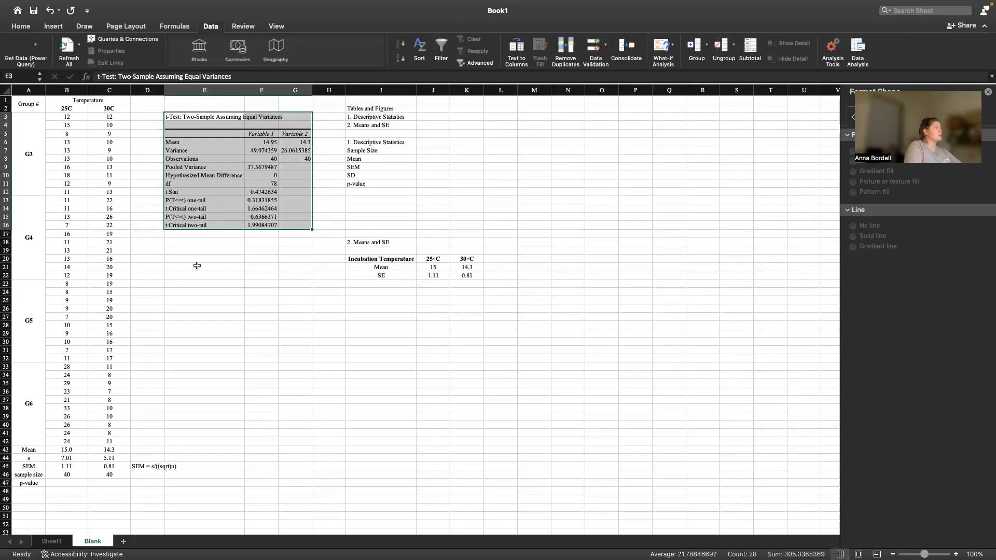
Bold the two-tail P(T<=t) value in cell F15 of the t-test output.
click(227, 264)
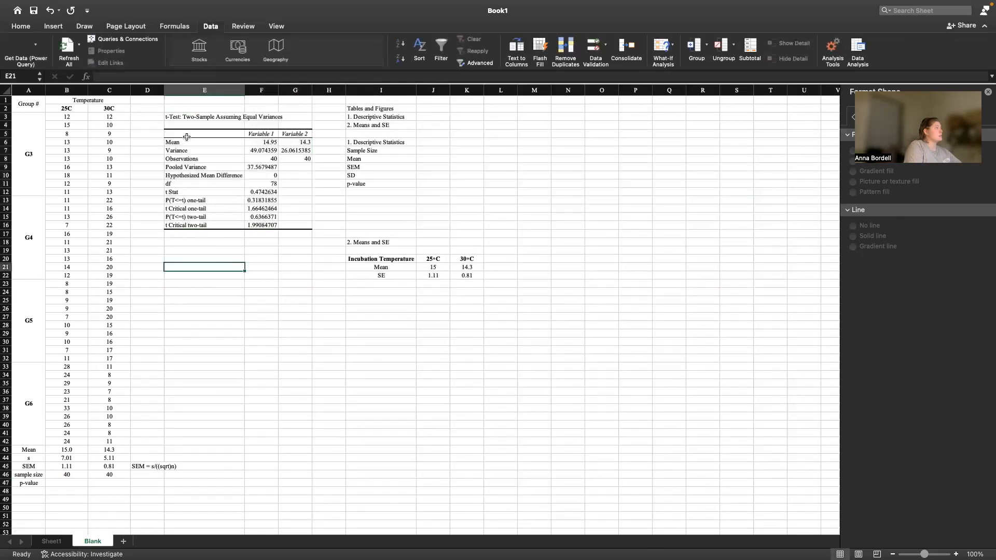
click(202, 217)
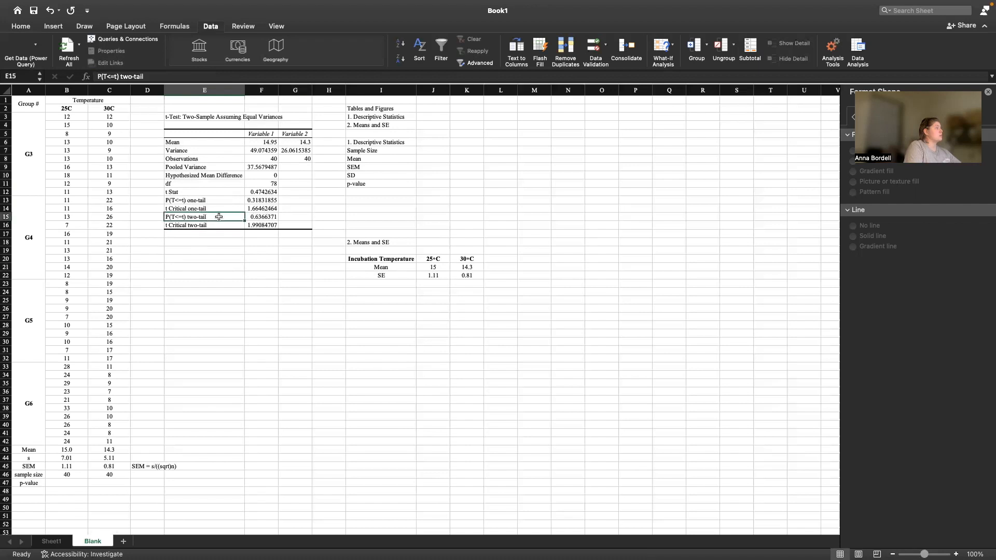
click(258, 216)
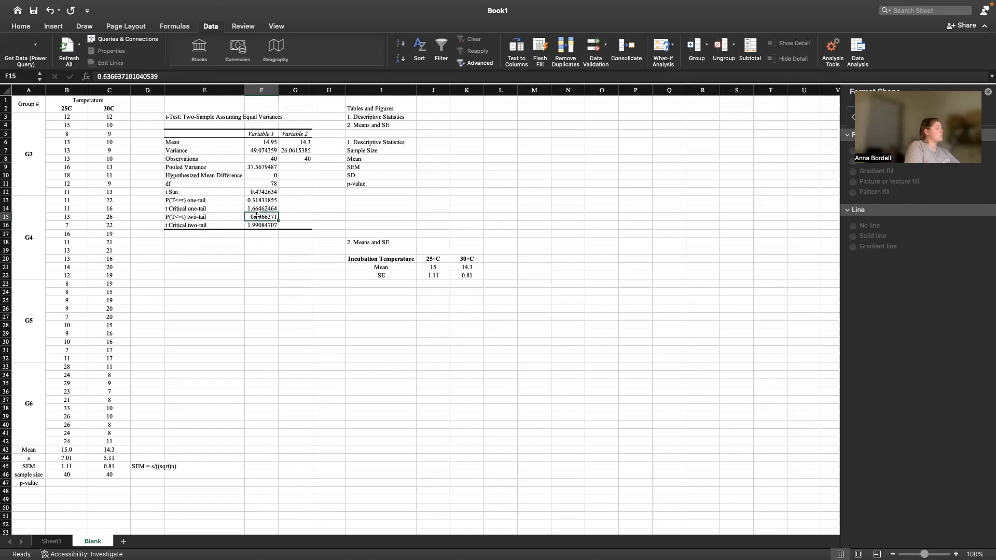
key(ctrl+b)
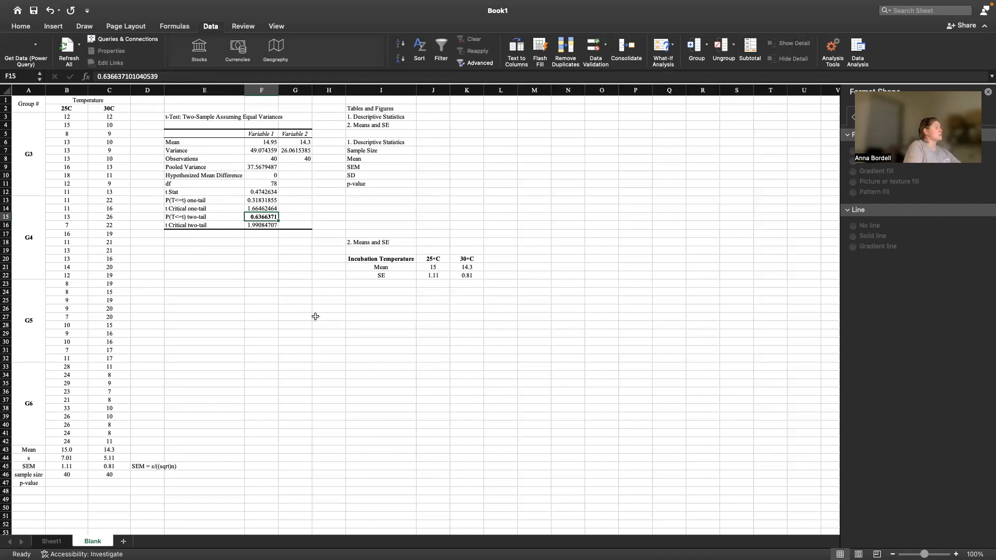
Enter the p-value 0.64 in cell B47 and display it with two decimal places.
click(68, 482)
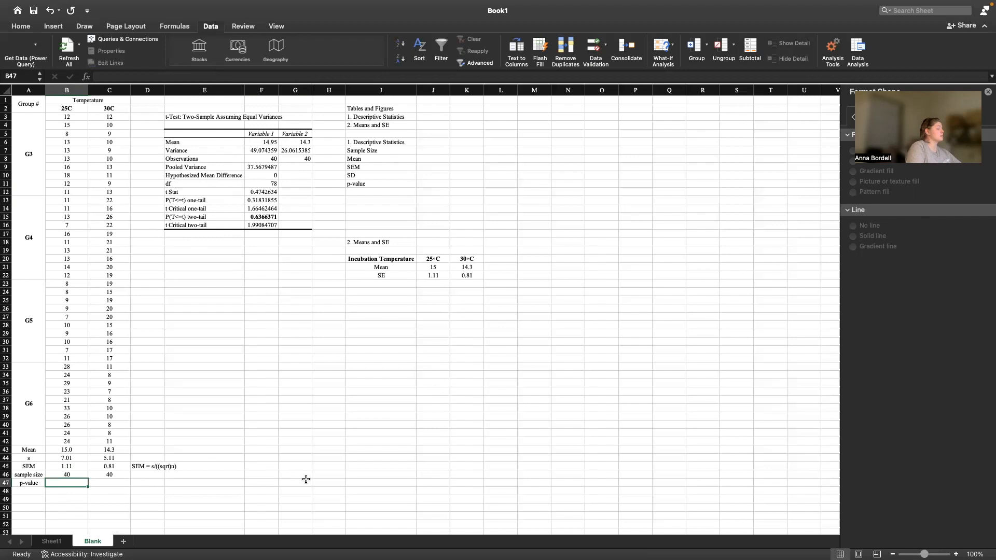
text(0.)
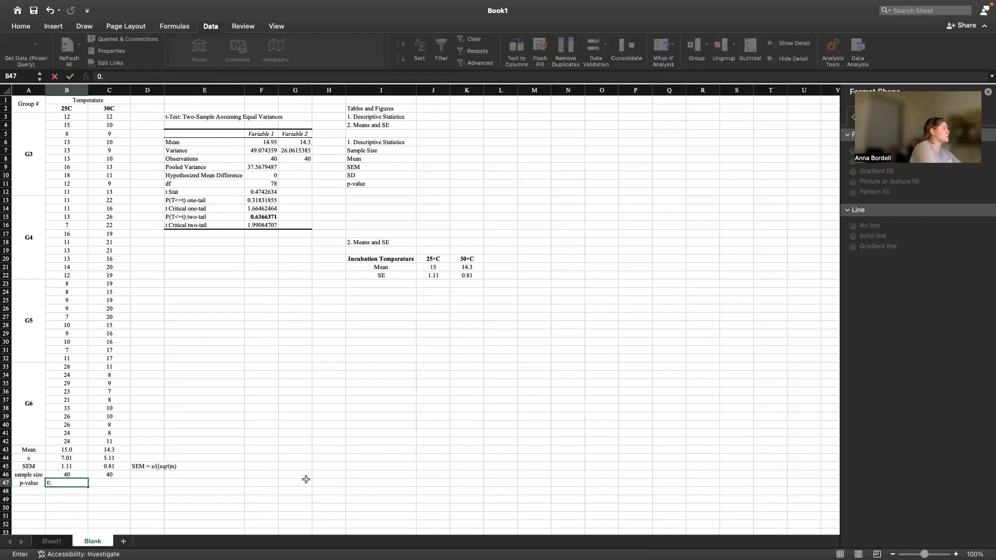
text(64)
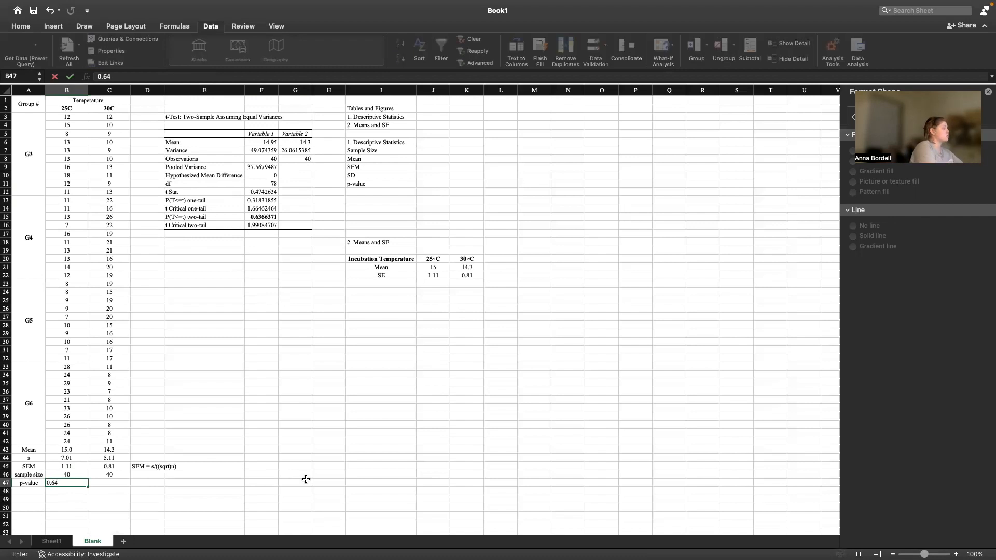
click(287, 448)
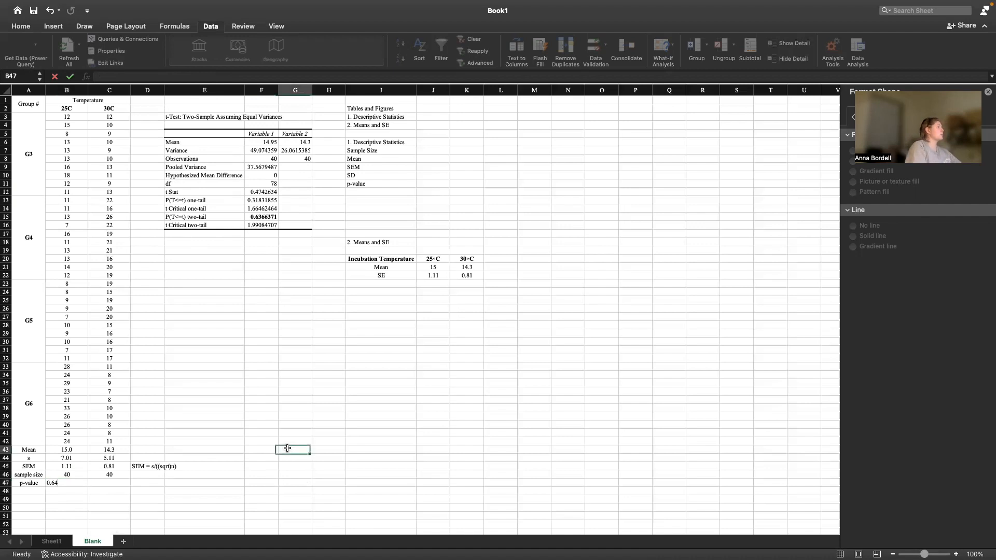
click(81, 484)
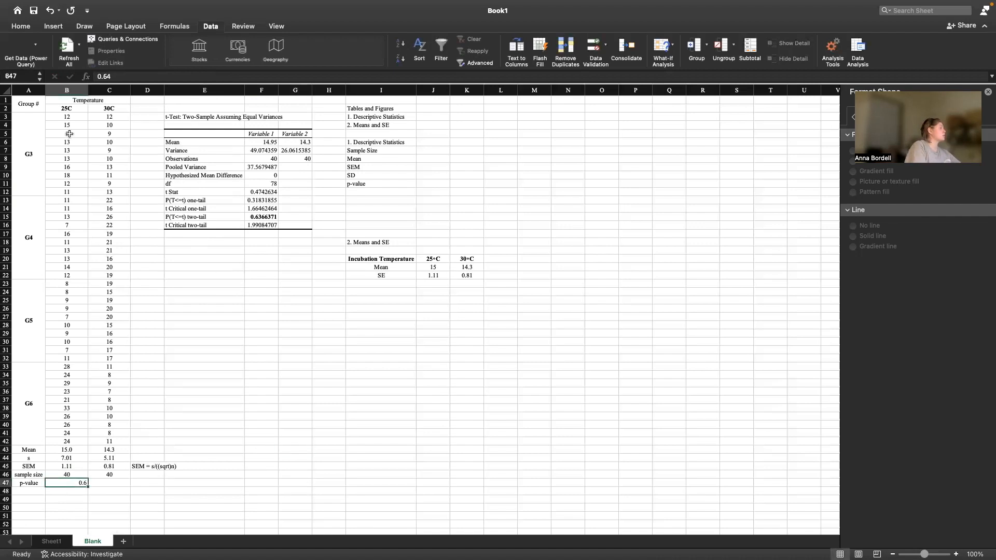
click(53, 27)
click(27, 26)
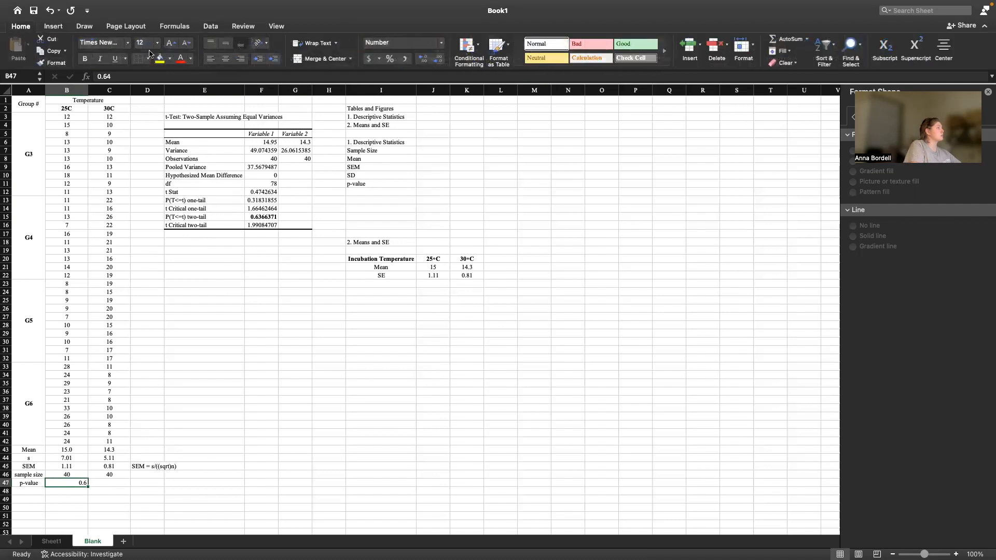
click(421, 60)
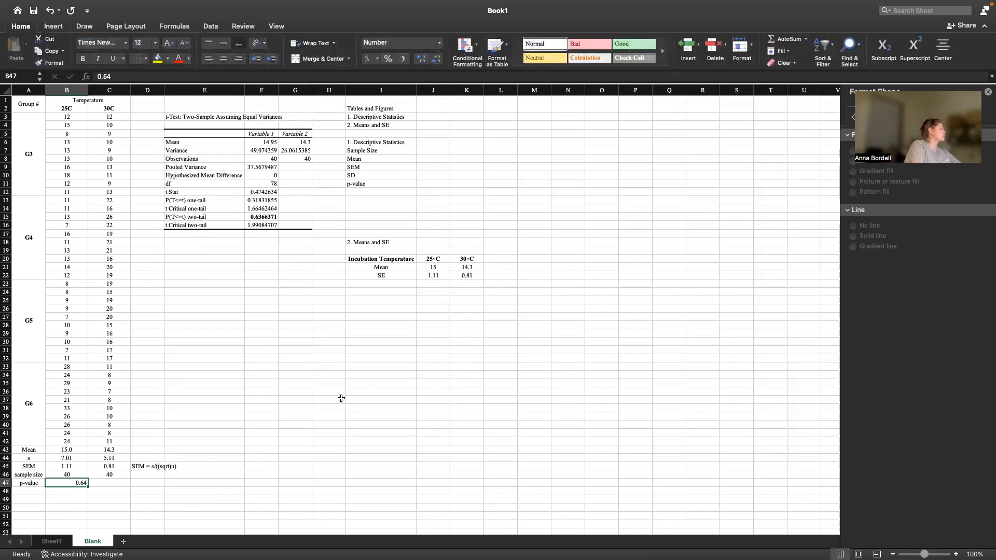
click(151, 506)
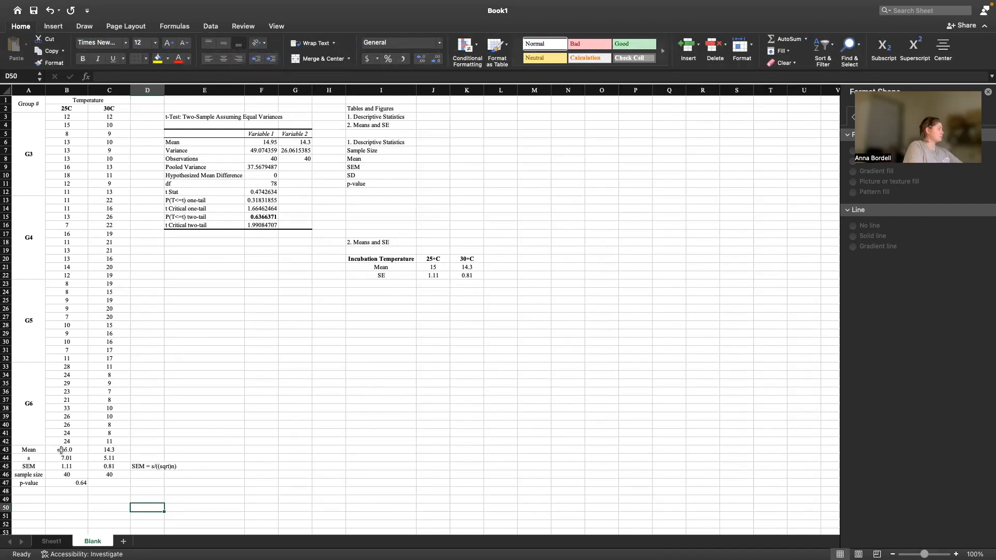
Review the summary statistics in A43:C47 and the notes on required tables and descriptive statistics in column I.
drag(25, 450, 119, 484)
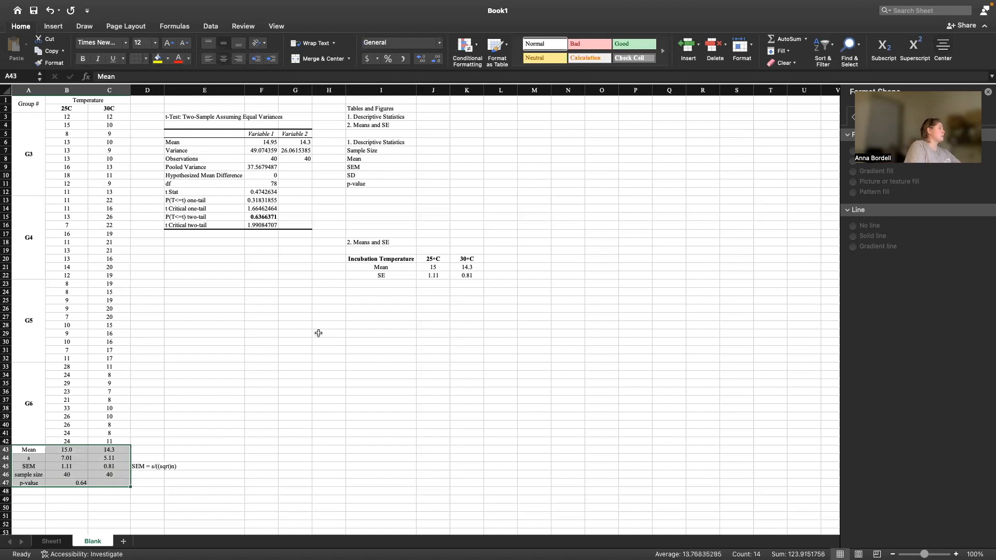
click(390, 109)
drag(405, 119, 406, 125)
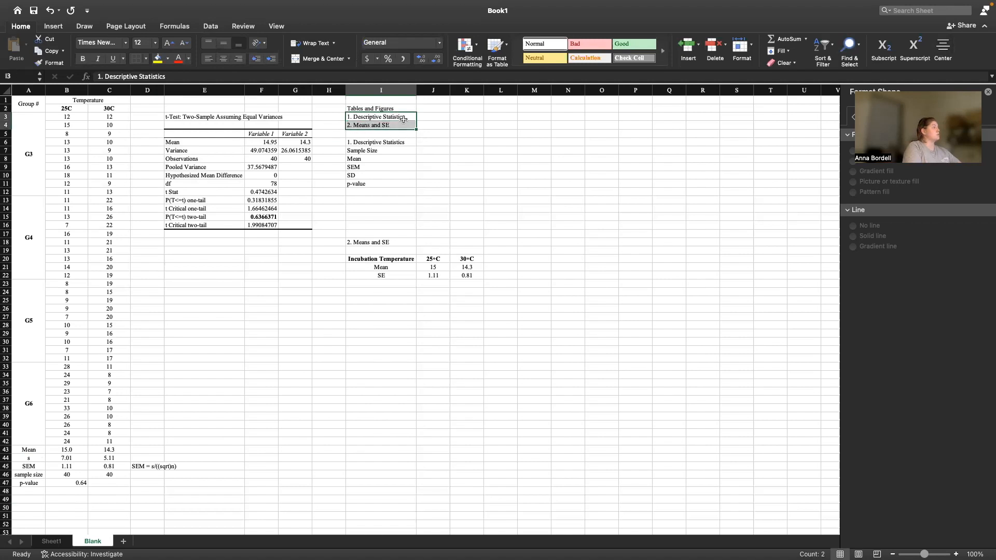
click(405, 116)
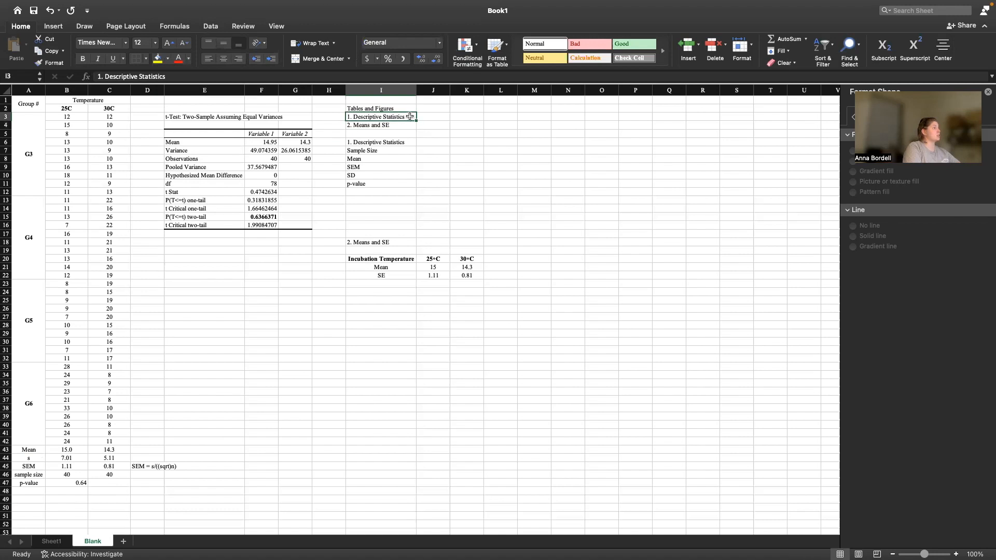
click(390, 125)
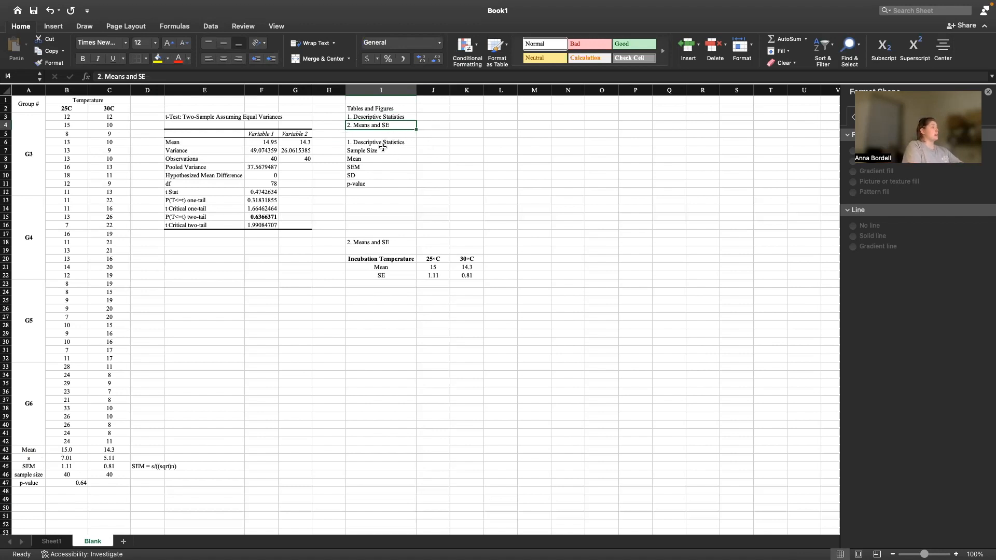
drag(380, 151, 388, 181)
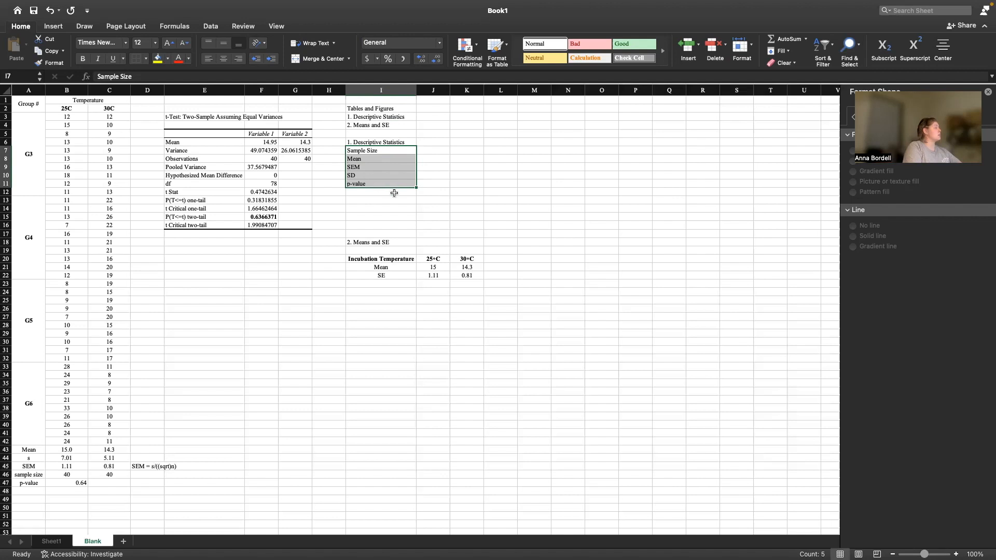
Enter the table title "Descriptive Statistics" in cell I13.
click(381, 201)
text(DES)
key(BackSpace)
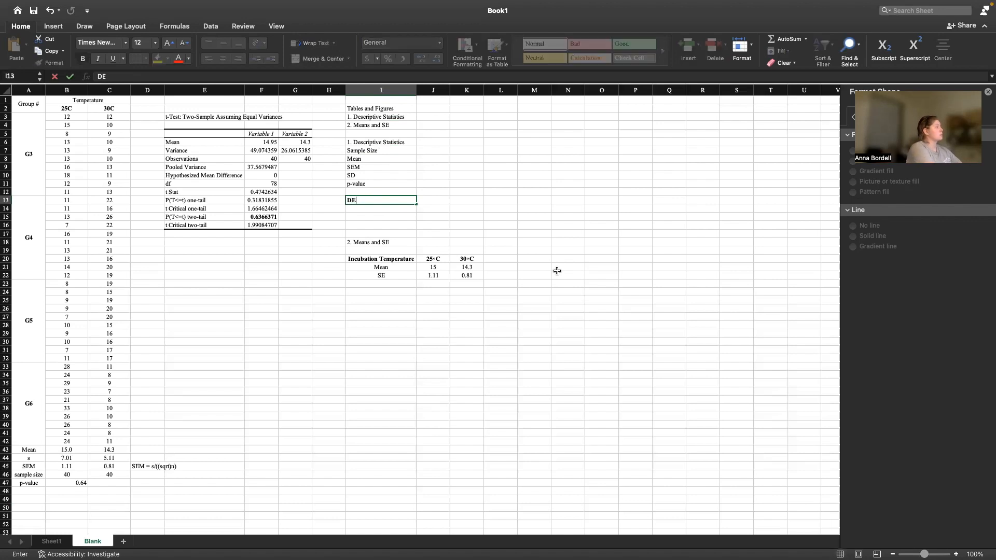
key(BackSpace)
key(Tab)
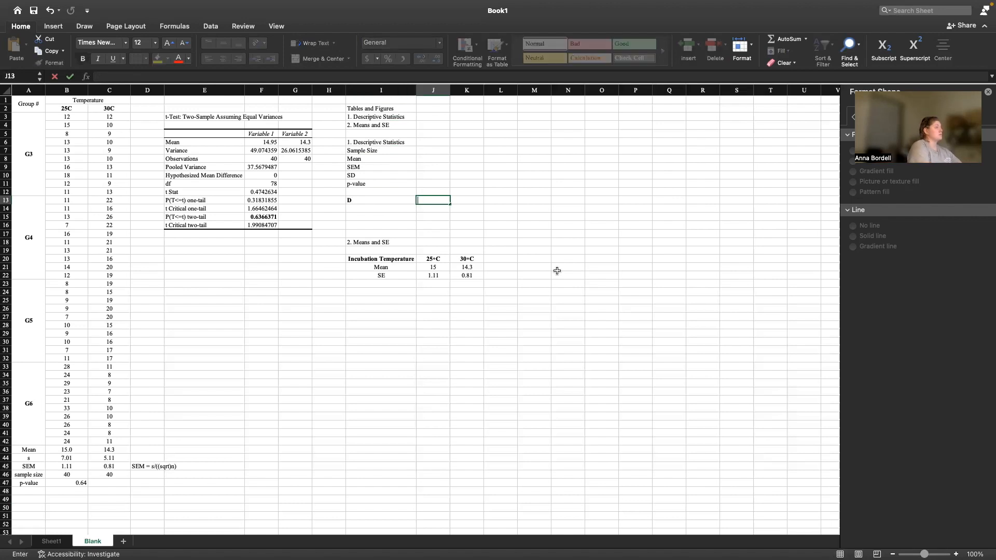
key(shift+Tab)
text(Descrip)
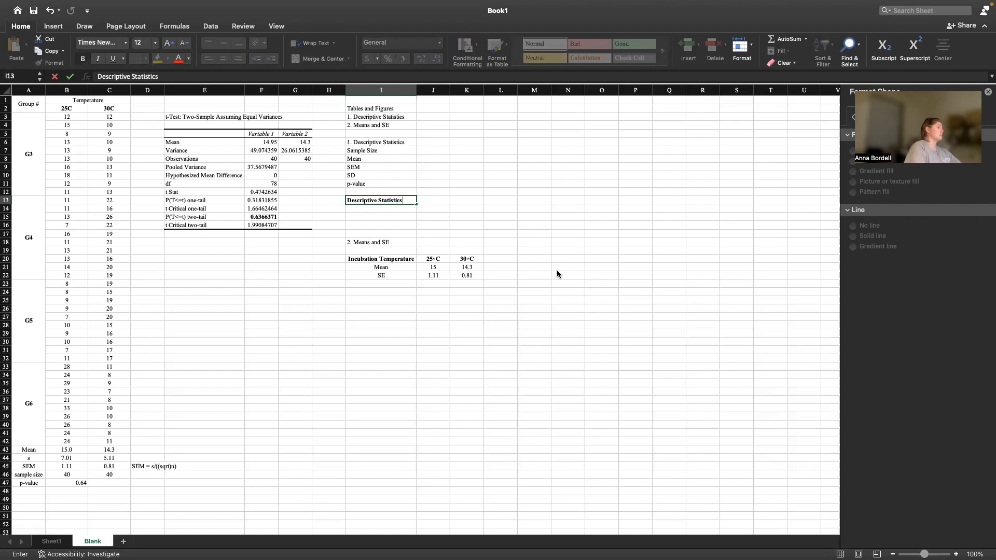
Add the column headers "Incubation Temperature" in I14 and "Sample Size" in J14.
click(411, 208)
text(Incubation)
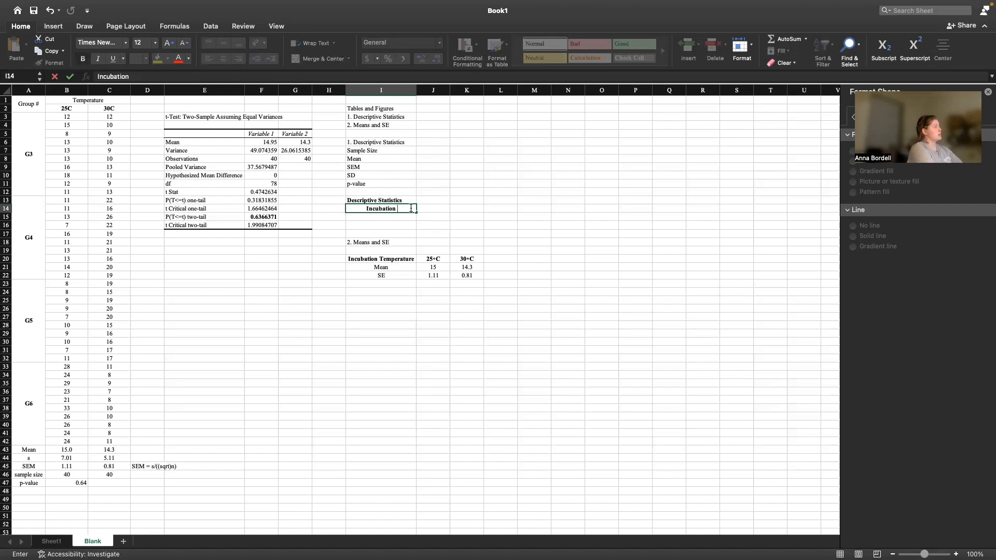
text( Temper)
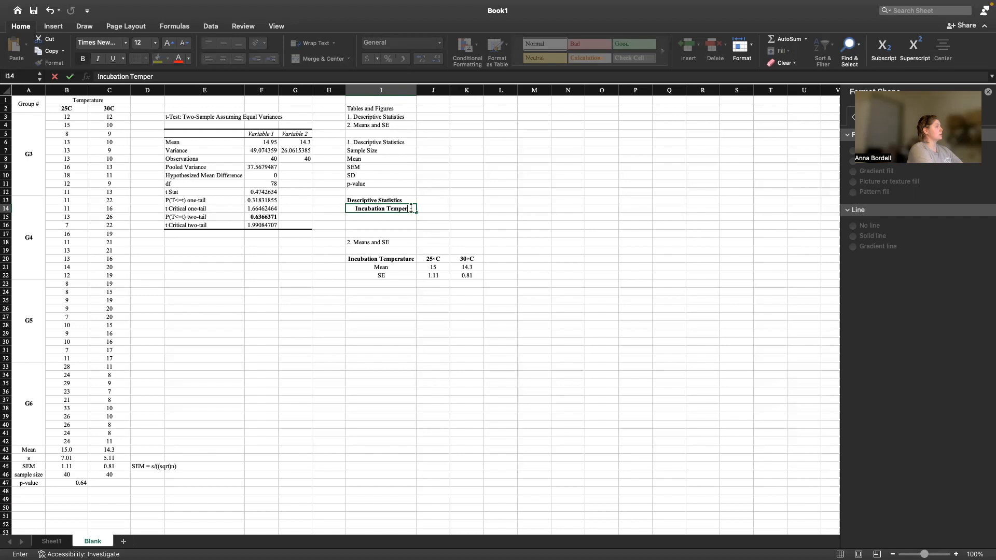
text(ature)
key(Tab)
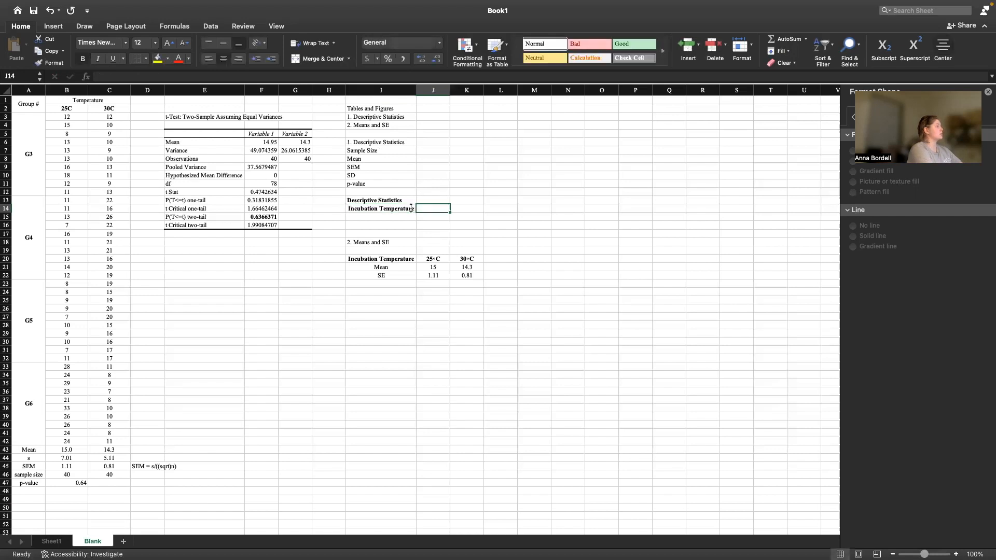
text(Sample siz)
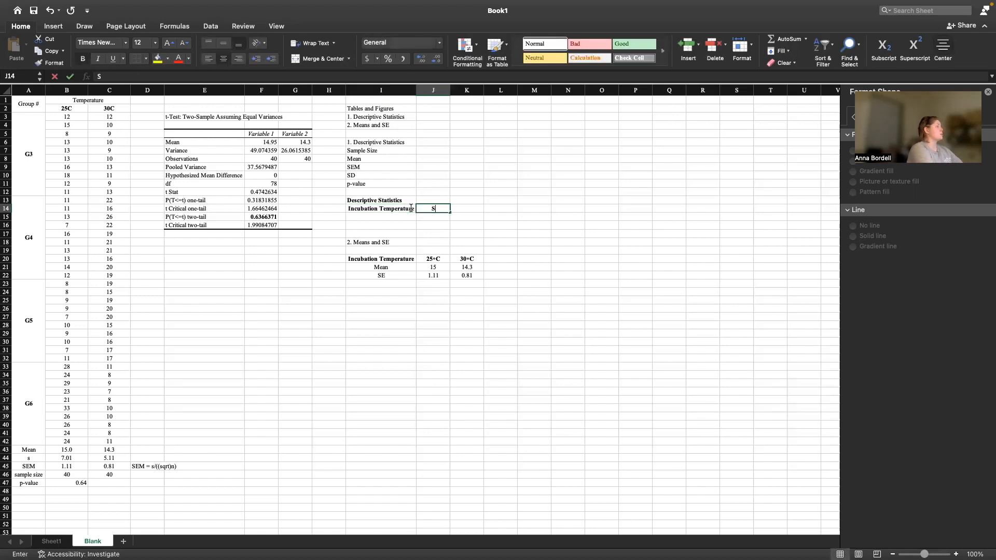
key(BackSpace)
key(BackSpace)
key(BackSpace)
text(Size)
key(Tab)
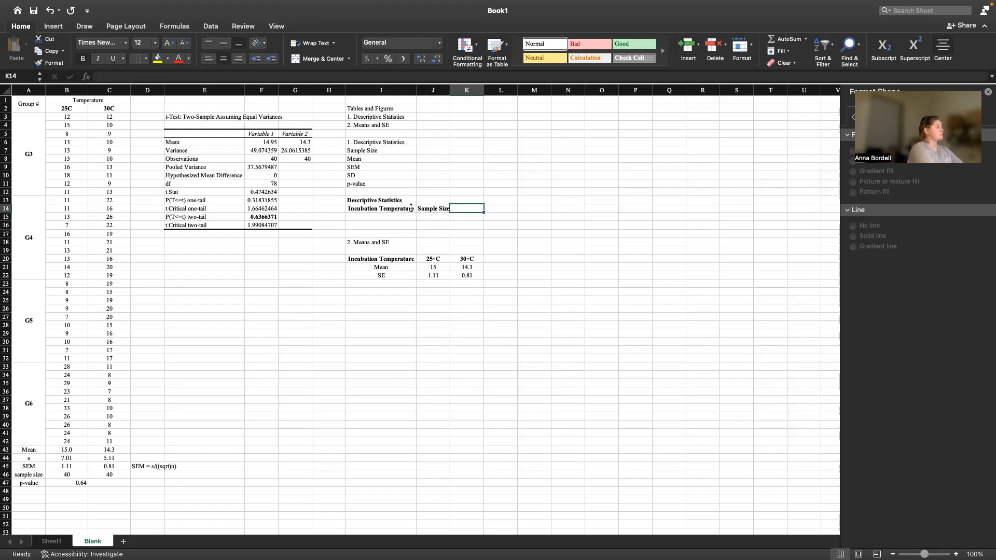
Add the column headers "Mean", "SE", "SD" and "p-value" in cells K14 through N14.
text(Mean)
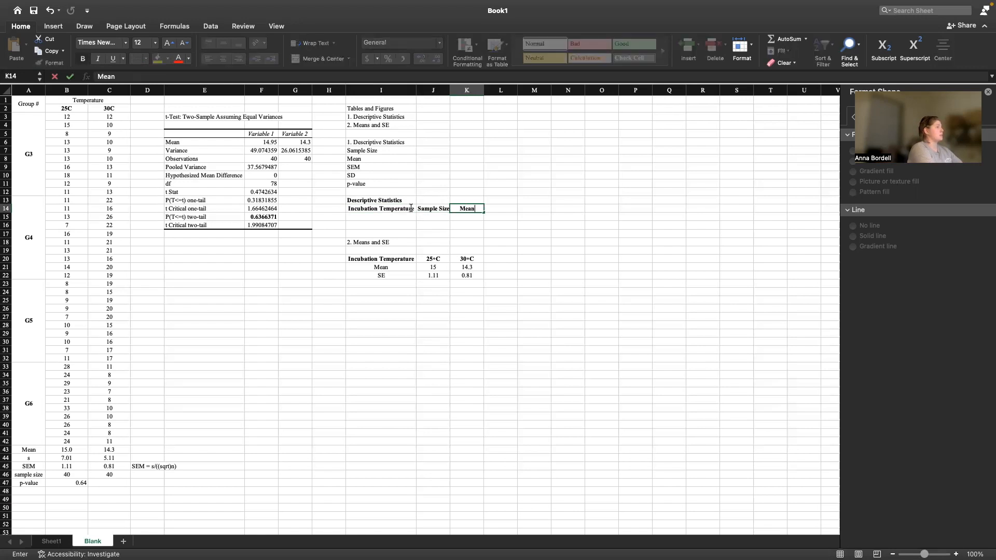
key(Tab)
text(SE)
key(Tab)
text(SD)
key(Tab)
text(p-vakl)
key(BackSpace)
key(BackSpace)
text(lue)
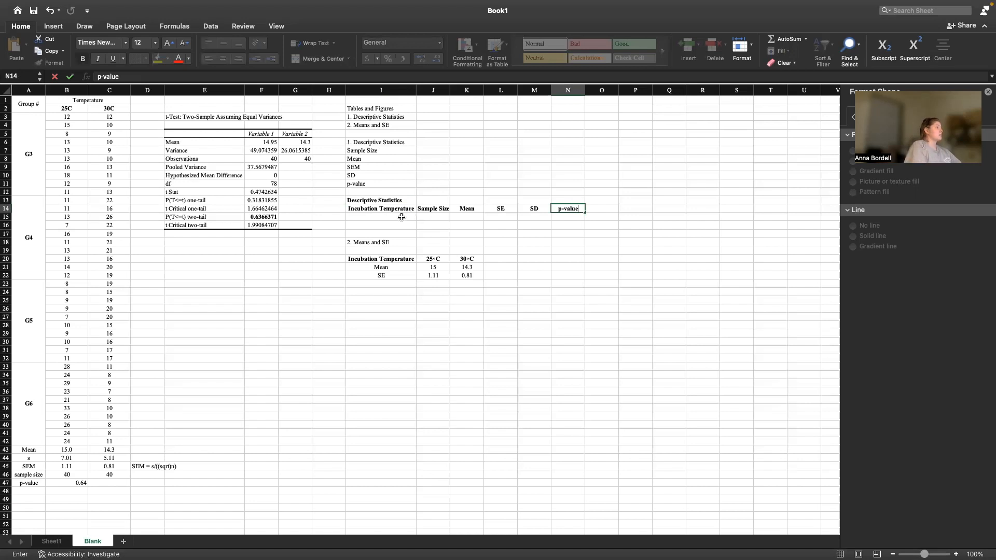
Fill cell I15 with the 25∘C row label copied from cell I15 of Sheet1.
click(402, 217)
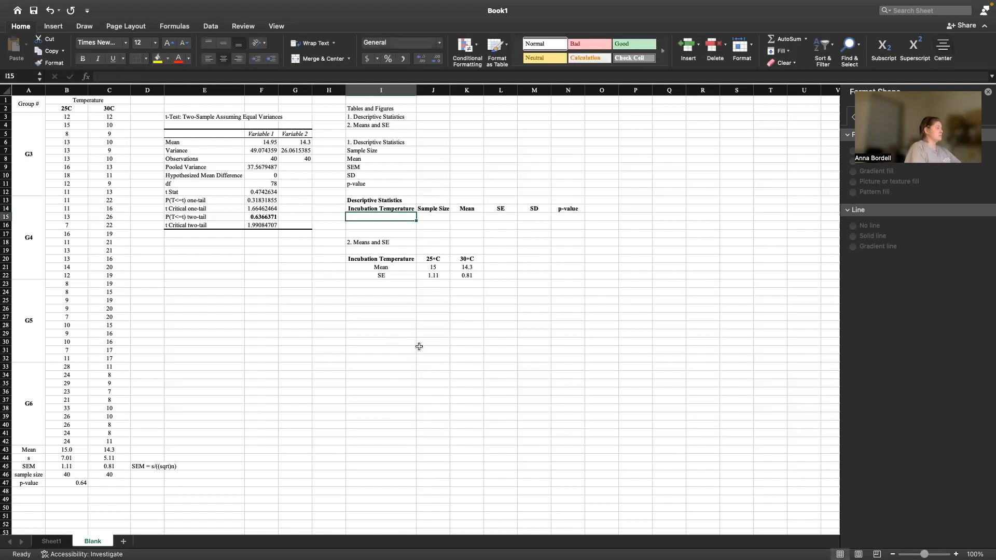
text(25)
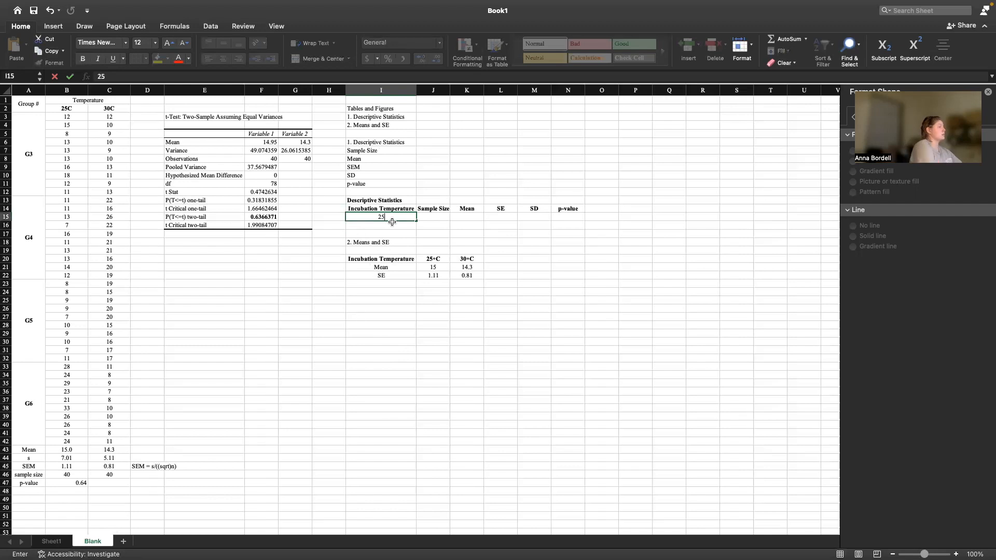
click(52, 545)
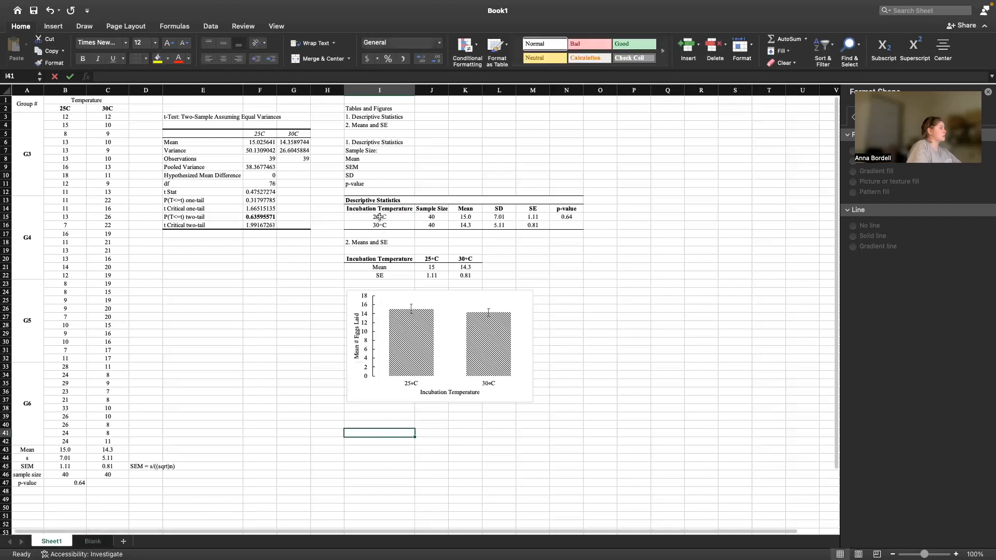
key(super+c)
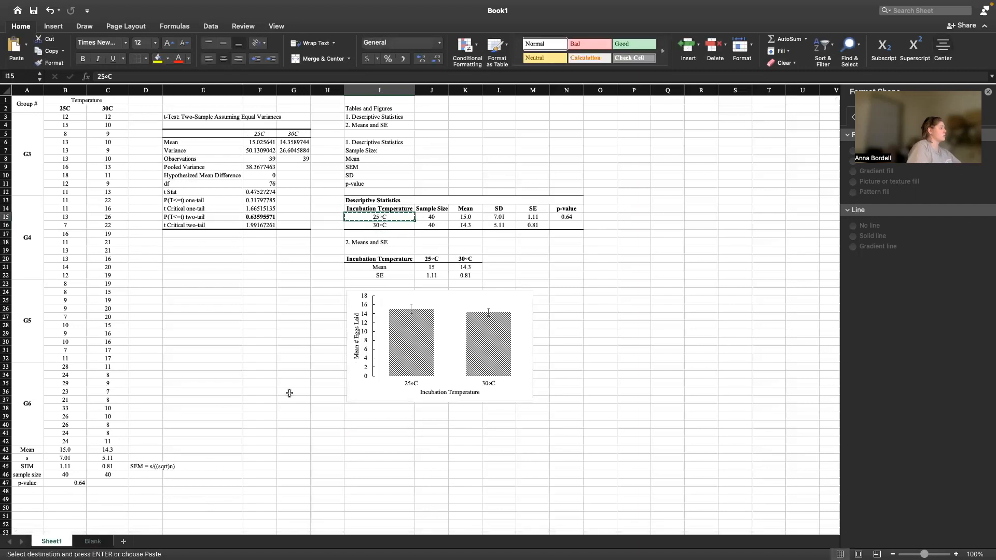
click(89, 545)
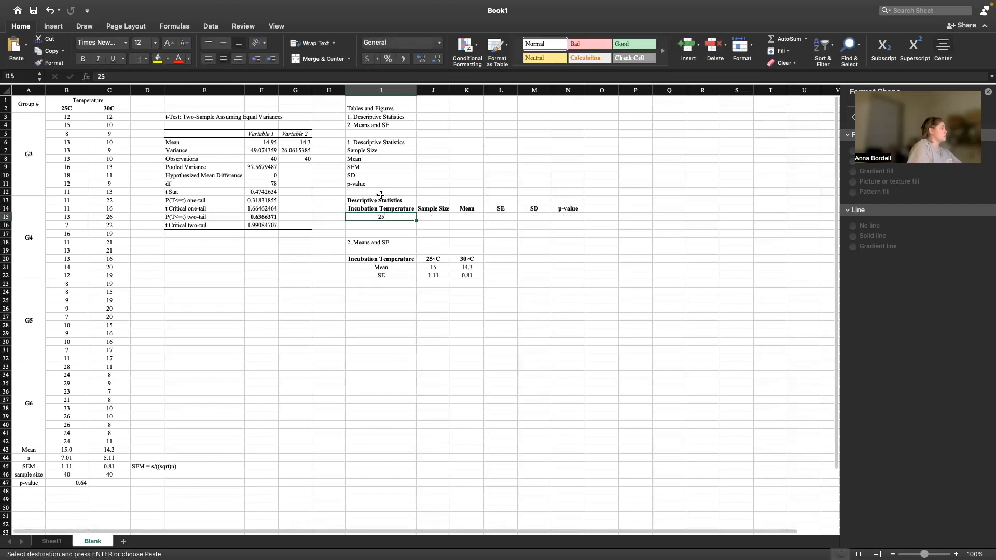
click(404, 225)
click(403, 219)
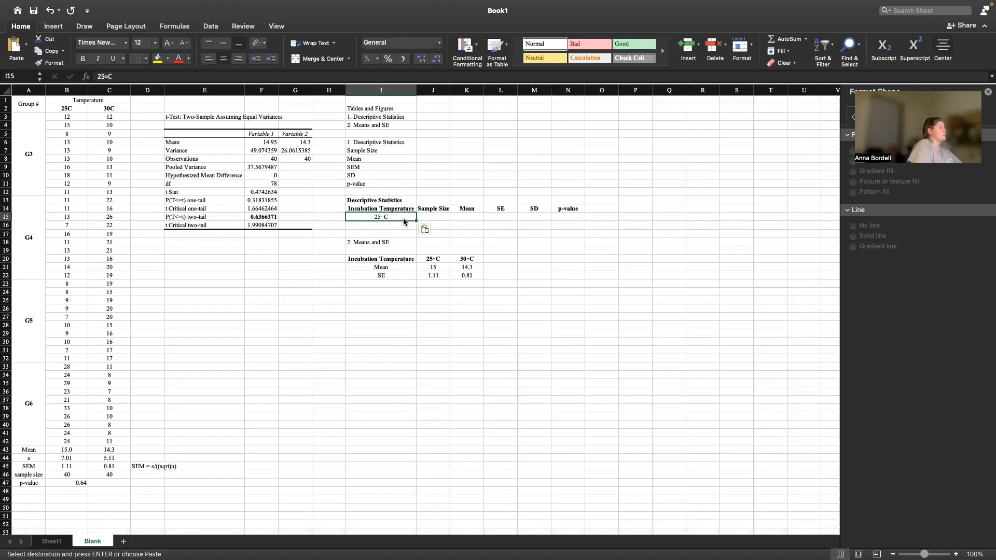
Paste the copied temperature label into I16 and change it to 30∘C.
click(402, 225)
key(super+v)
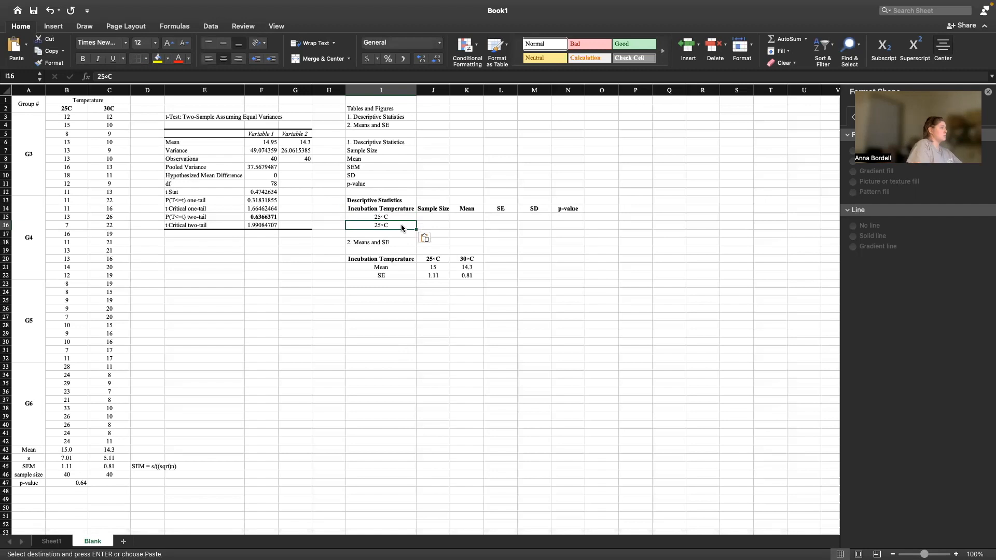
double_click(379, 226)
key(BackSpace)
key(BackSpace)
text(30)
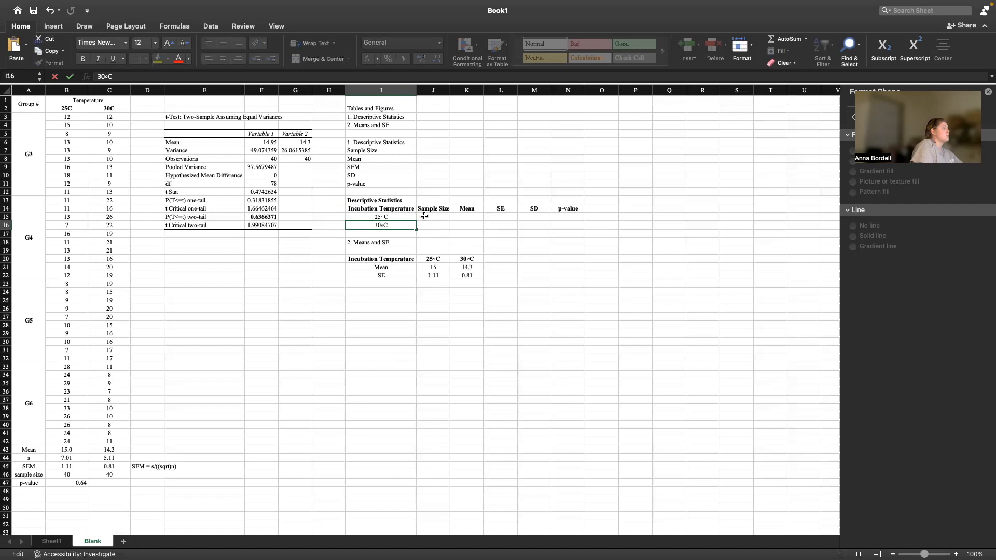
Enter 40 as the sample size for both temperatures in J15 and J16.
click(432, 218)
text(40)
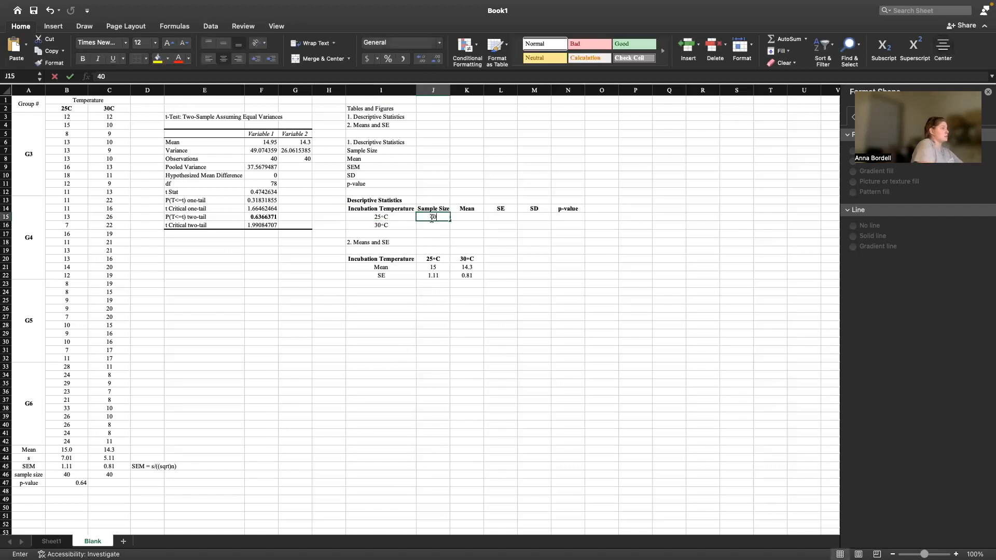
key(Return)
text(40)
click(464, 217)
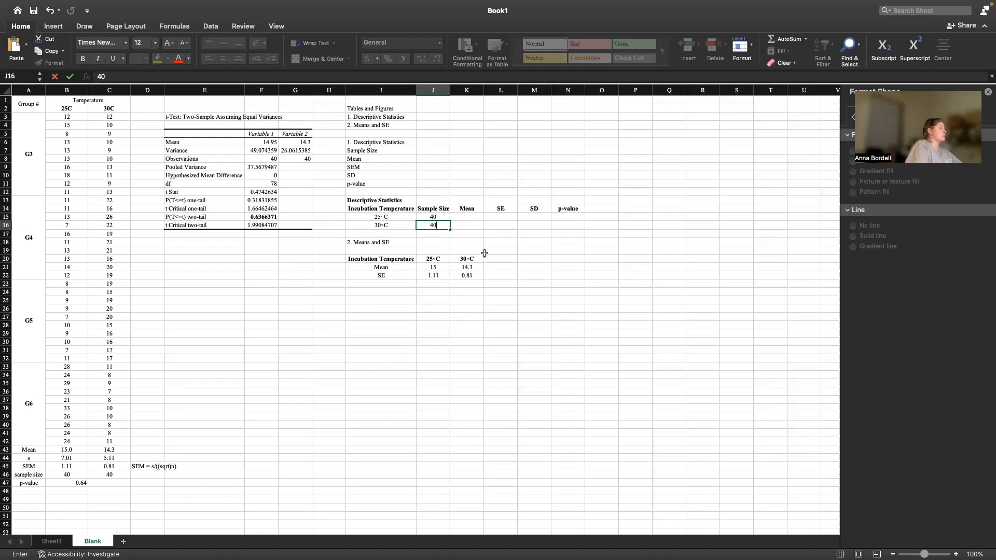
Show the 25∘C mean in J21 with one decimal and enter the means 15.0 in K15 and 14.3 in K16.
click(433, 267)
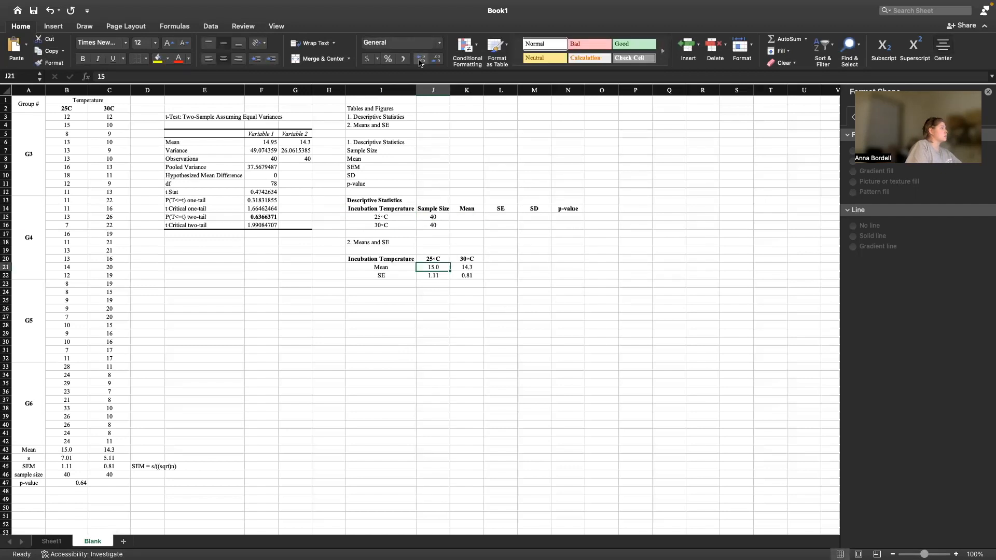
click(460, 217)
text(15.0)
key(Return)
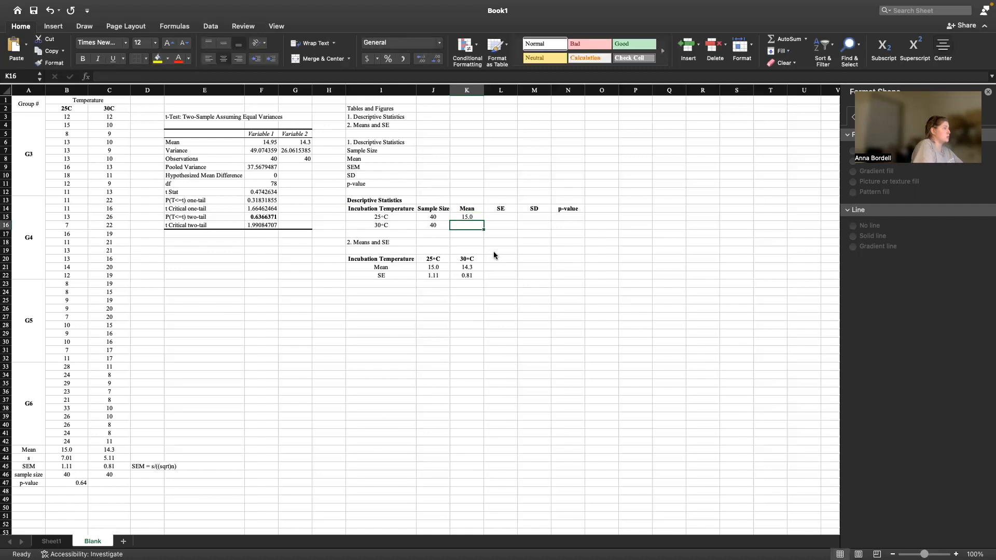
text(14.3)
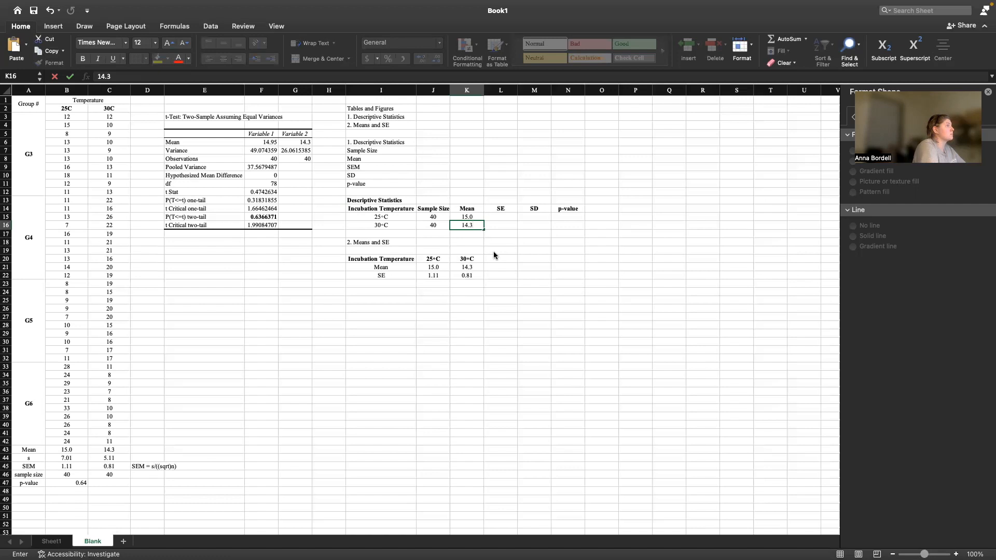
key(Tab)
Enter the SE values 1.11 in L15 and 0.81 in L16.
key(Up)
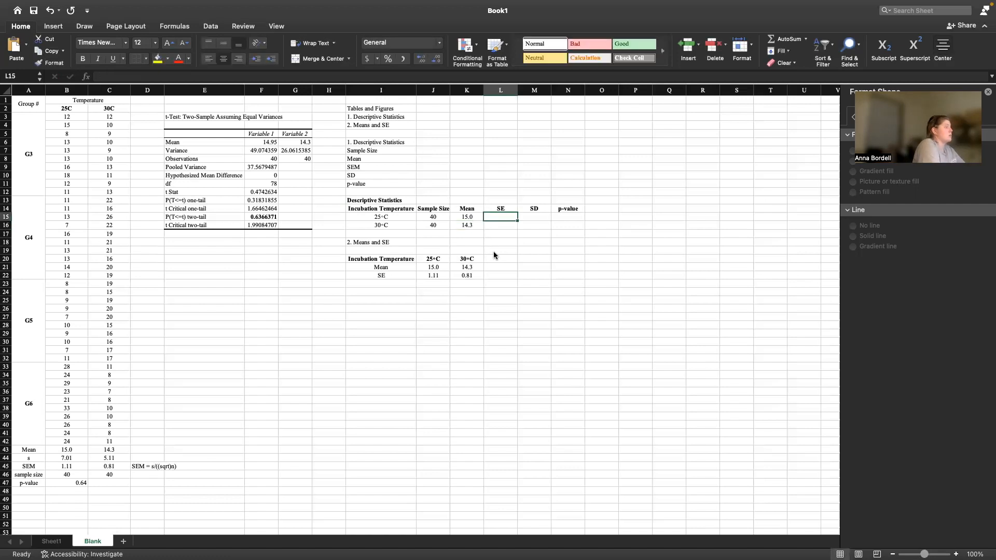
text(1.11)
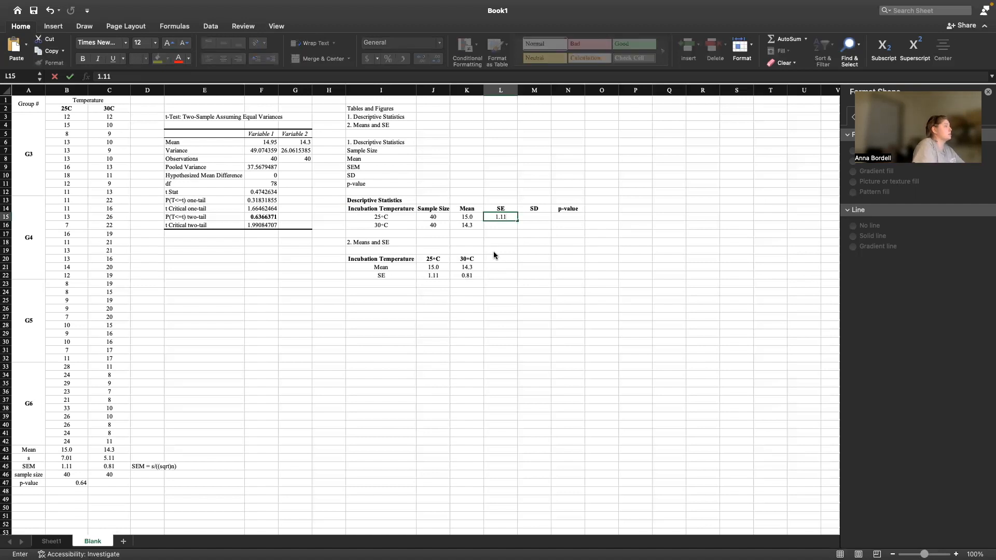
key(Return)
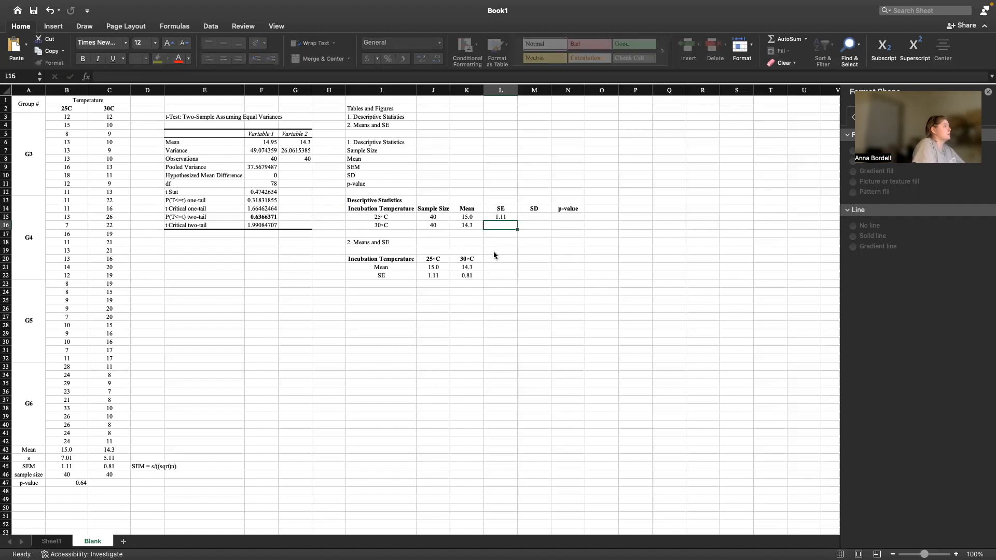
text(0.)
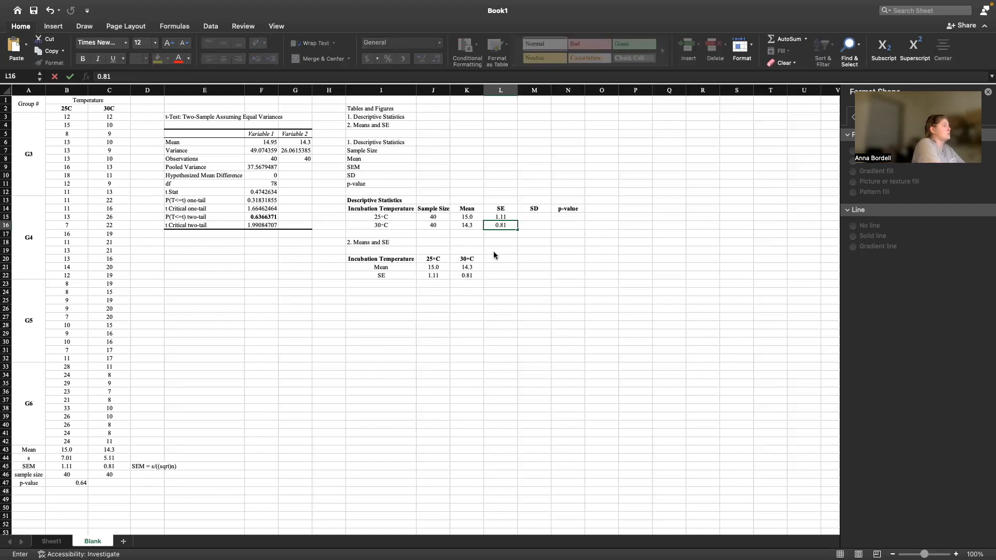
text(81)
key(Tab)
Enter the SD values 7.01 in M15 and 5.11 in M16.
key(Up)
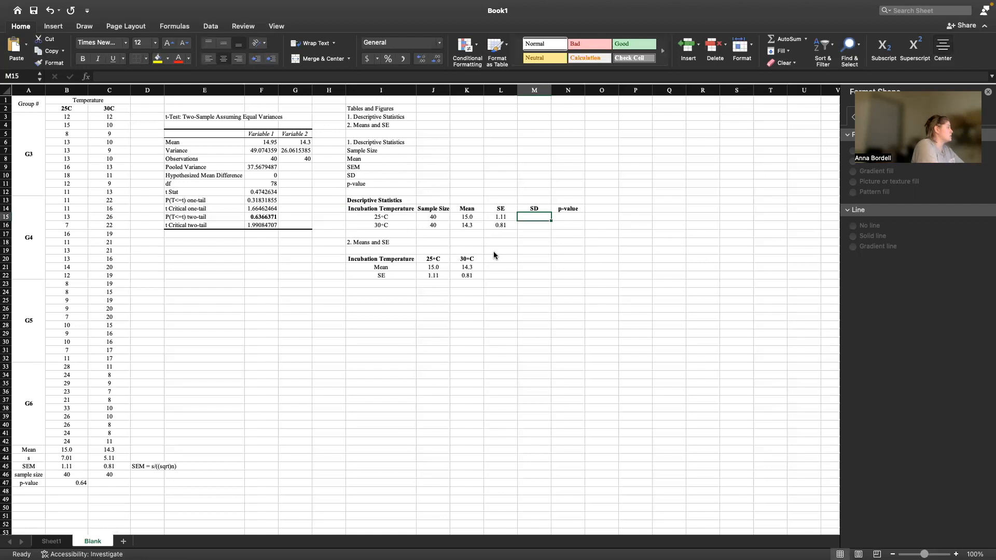
text(7.01)
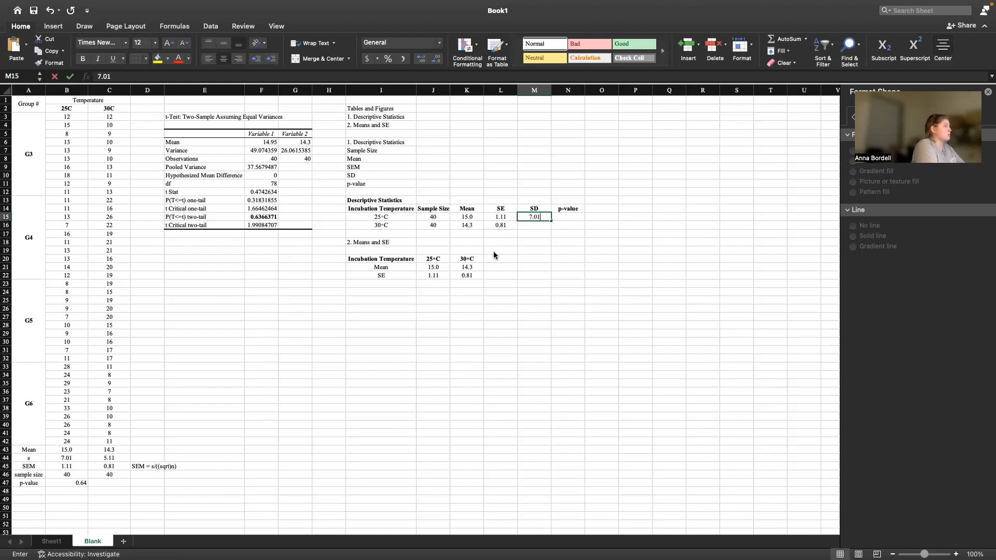
key(Return)
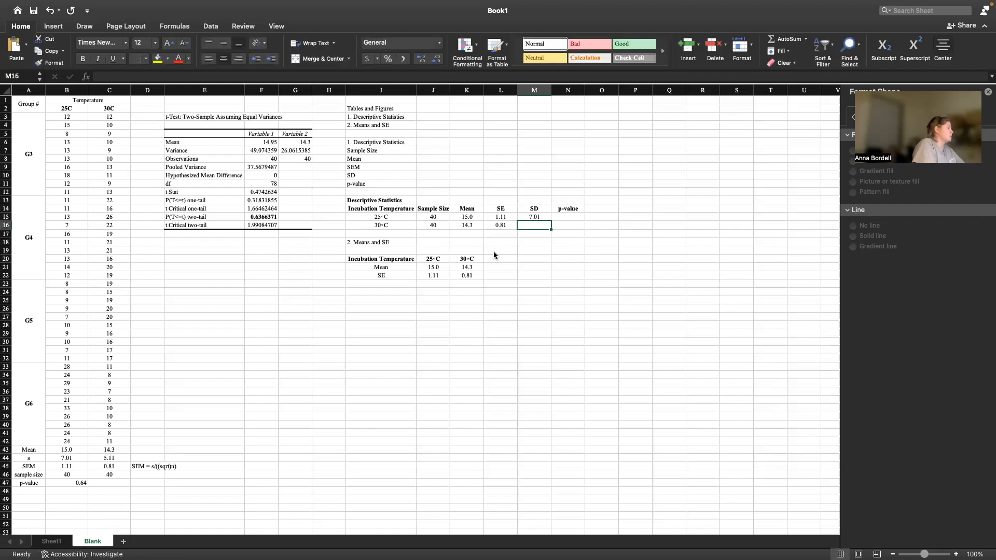
text(5.11)
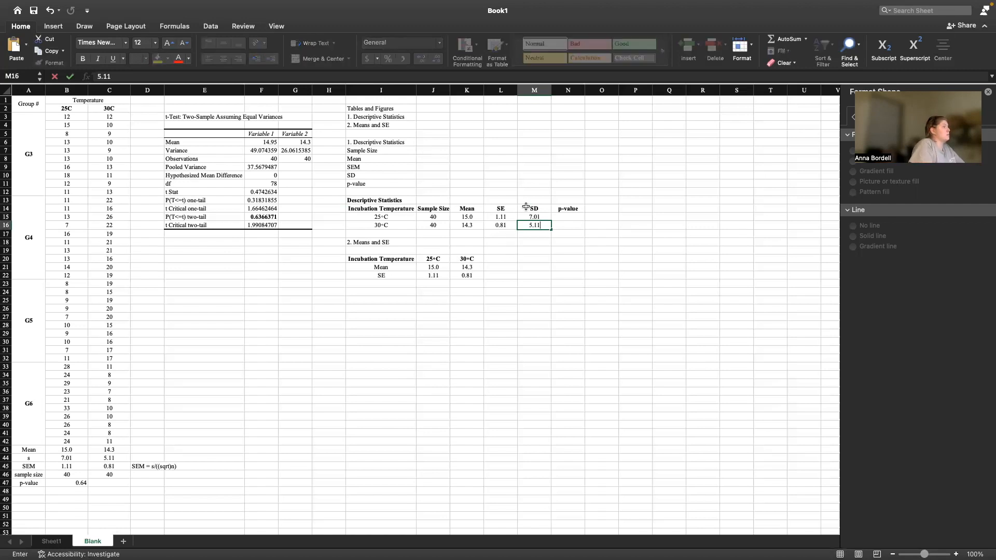
Enter the p-value 0.64 in N15.
click(554, 218)
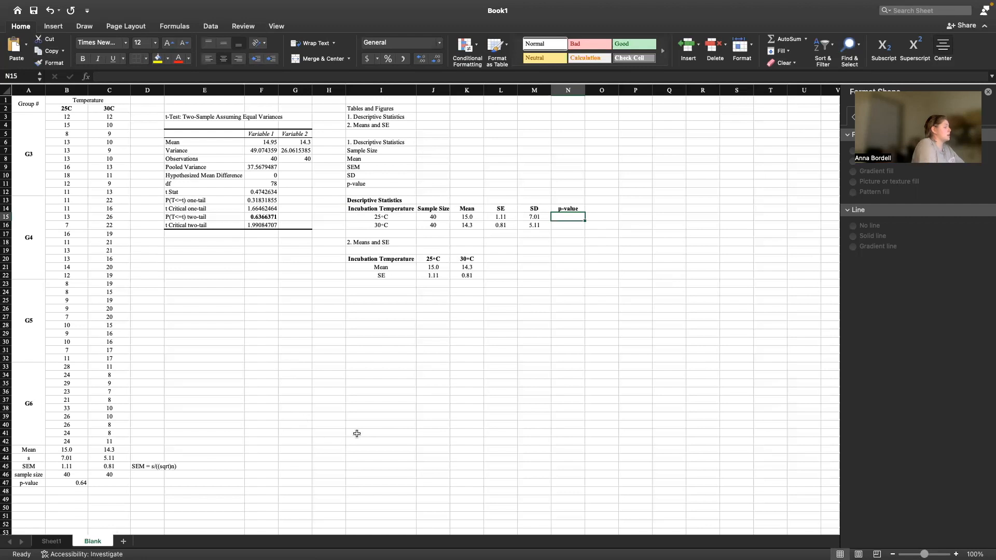
text(0)
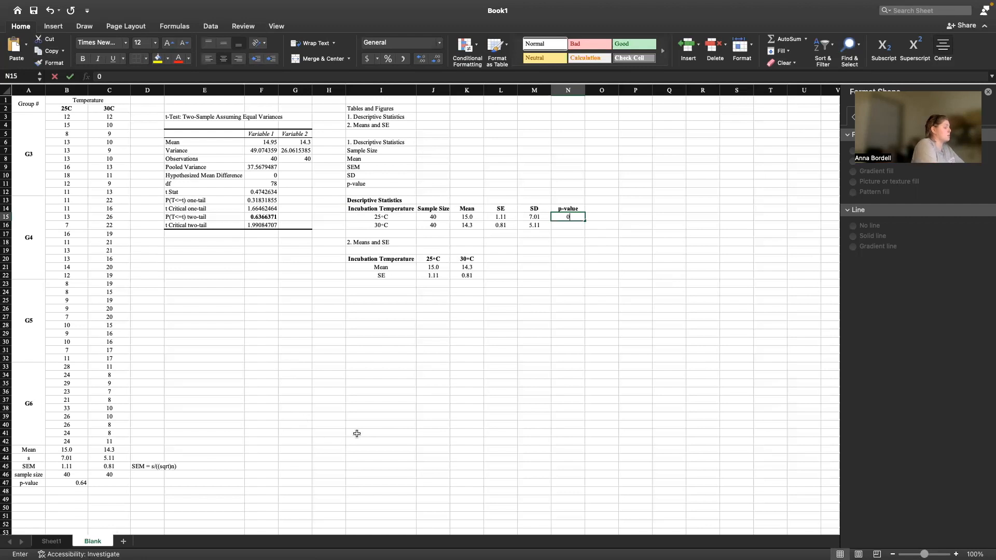
text(.64)
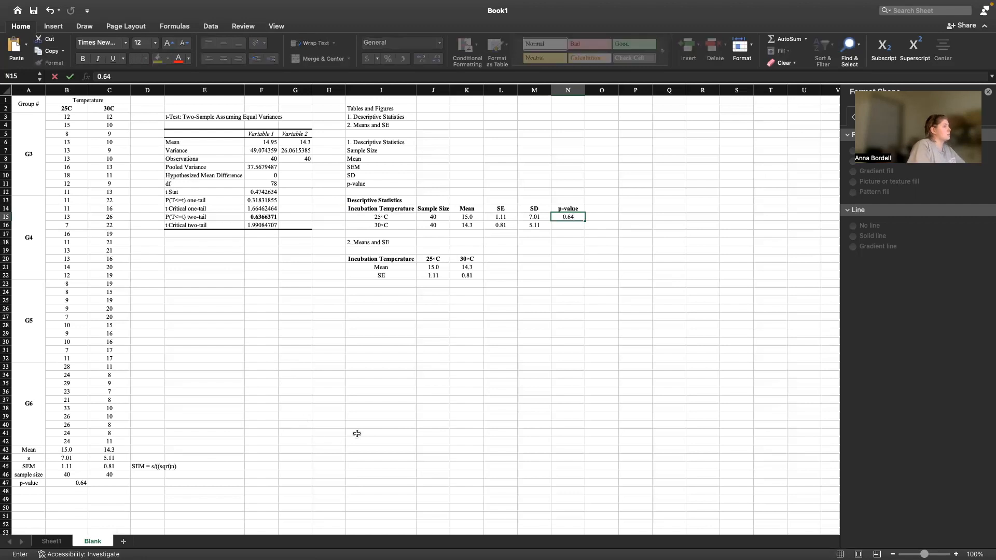
click(593, 369)
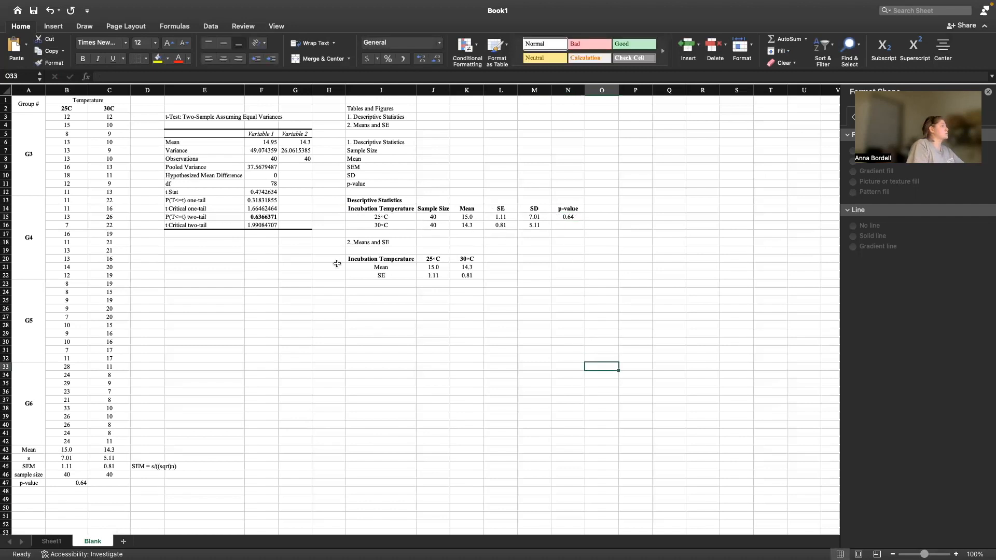
Merge the Descriptive Statistics title across I13:N13 and left-align it.
drag(365, 200, 577, 202)
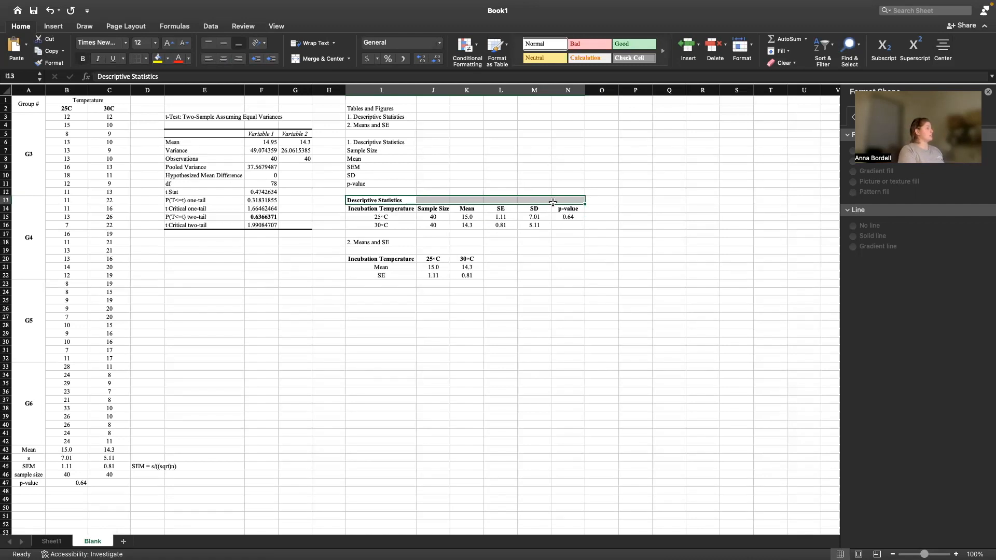
click(310, 59)
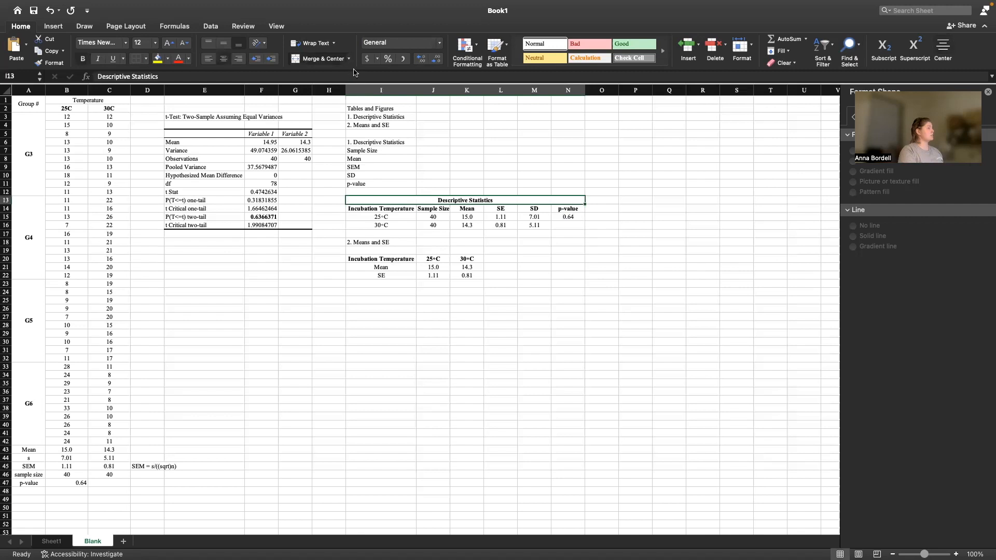
click(206, 59)
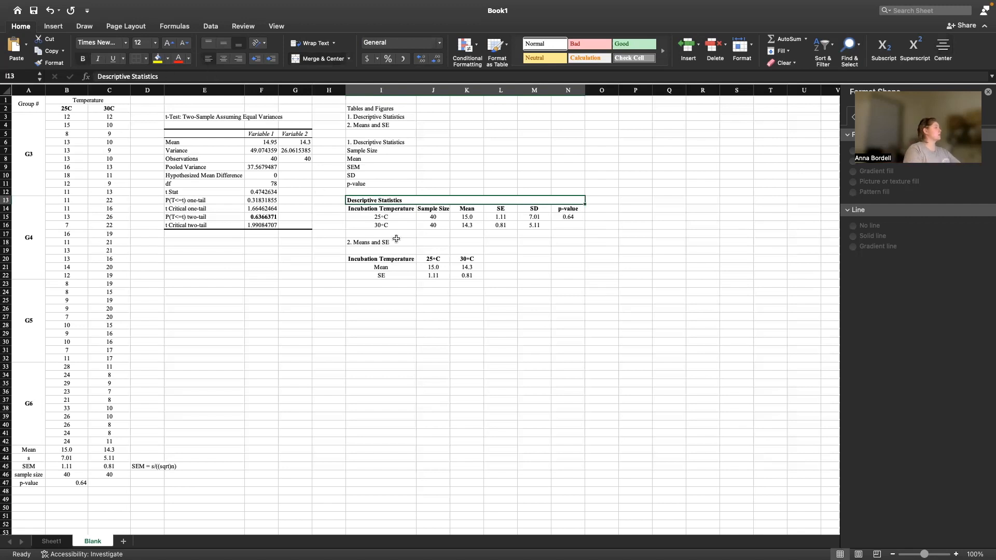
Apply top and bottom borders to the merged Descriptive Statistics title cell I13:N13.
click(145, 60)
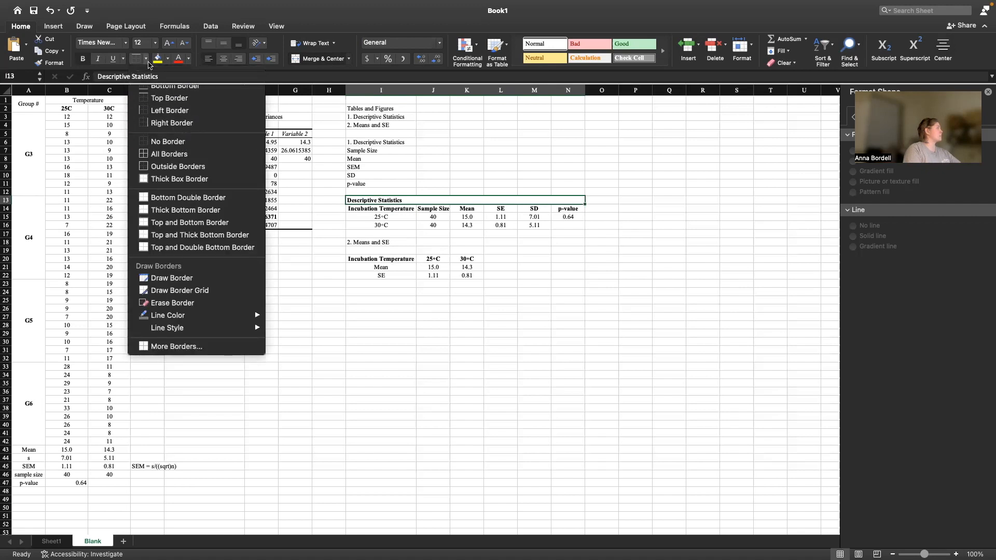
click(171, 85)
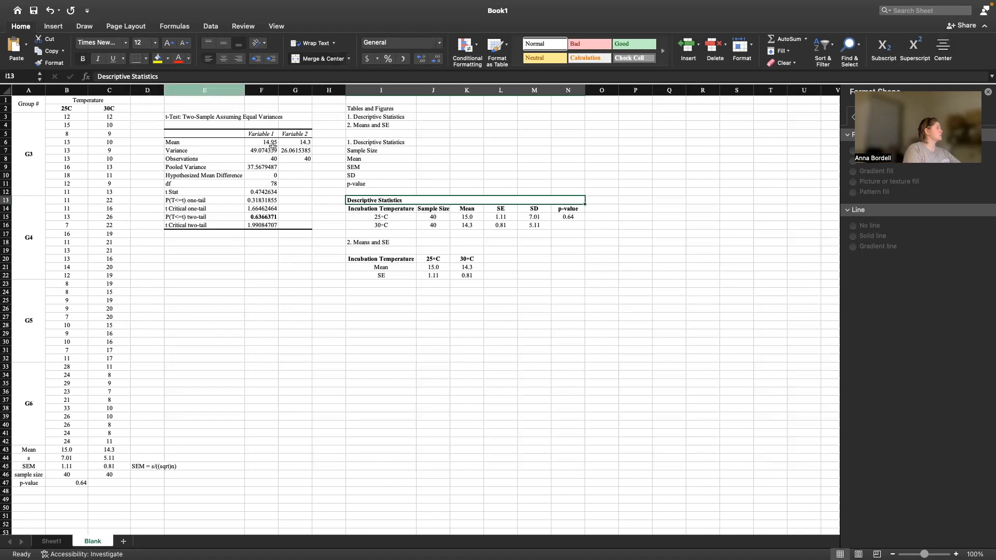
click(445, 307)
drag(387, 211, 565, 222)
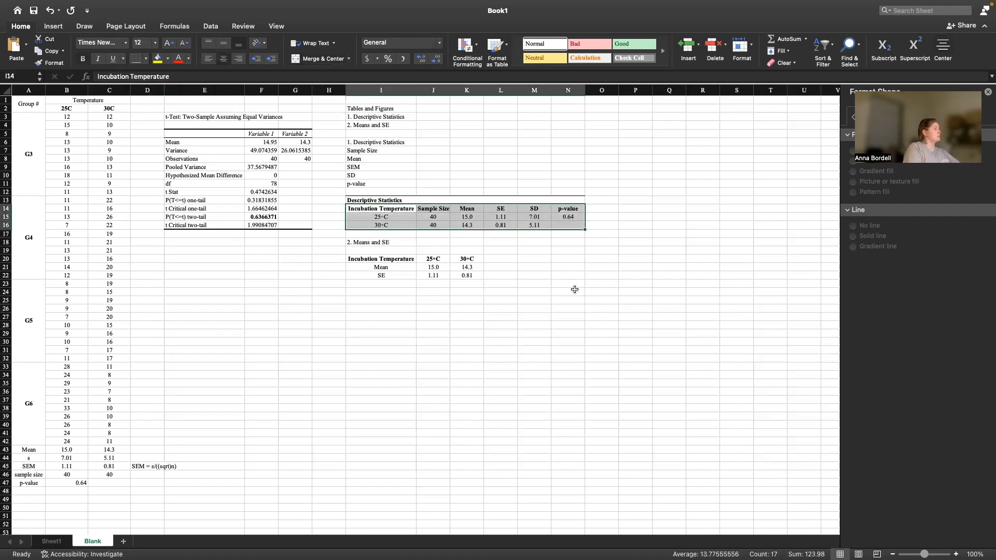
click(224, 61)
click(223, 61)
click(431, 273)
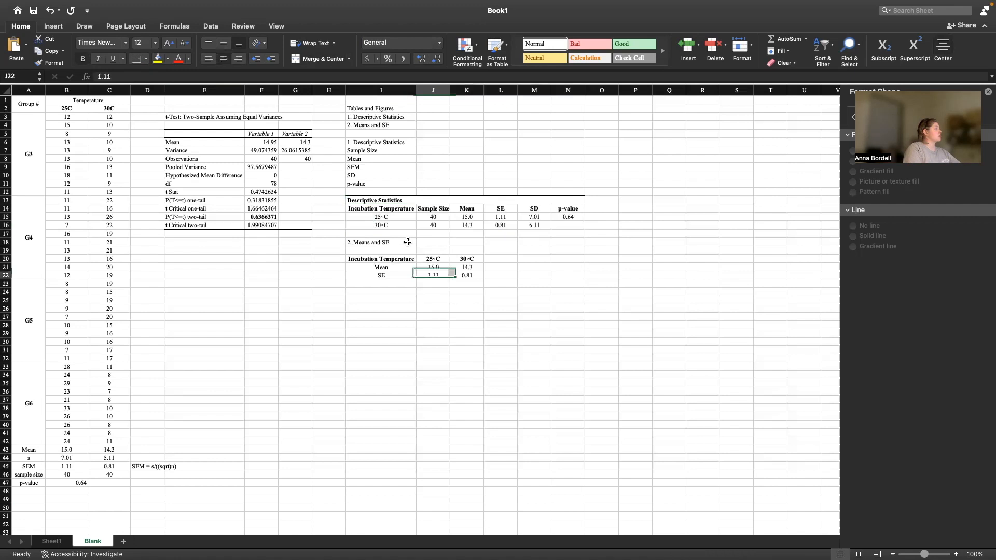
click(389, 200)
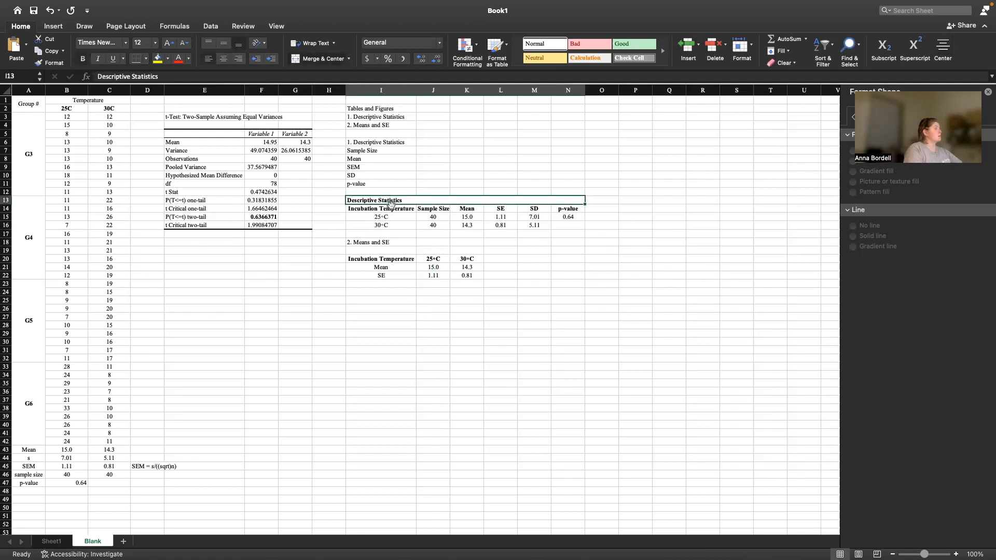
drag(389, 209, 568, 211)
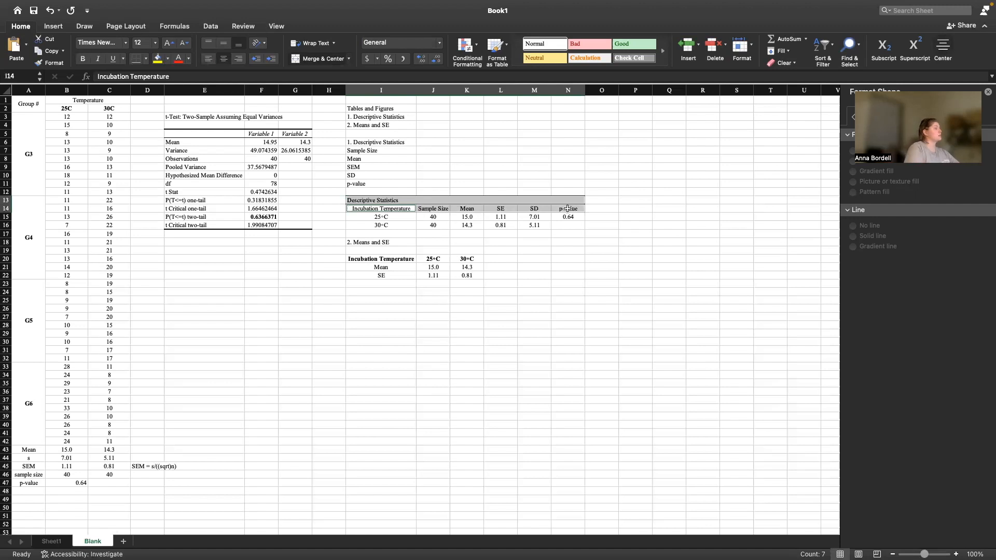
key(super+b)
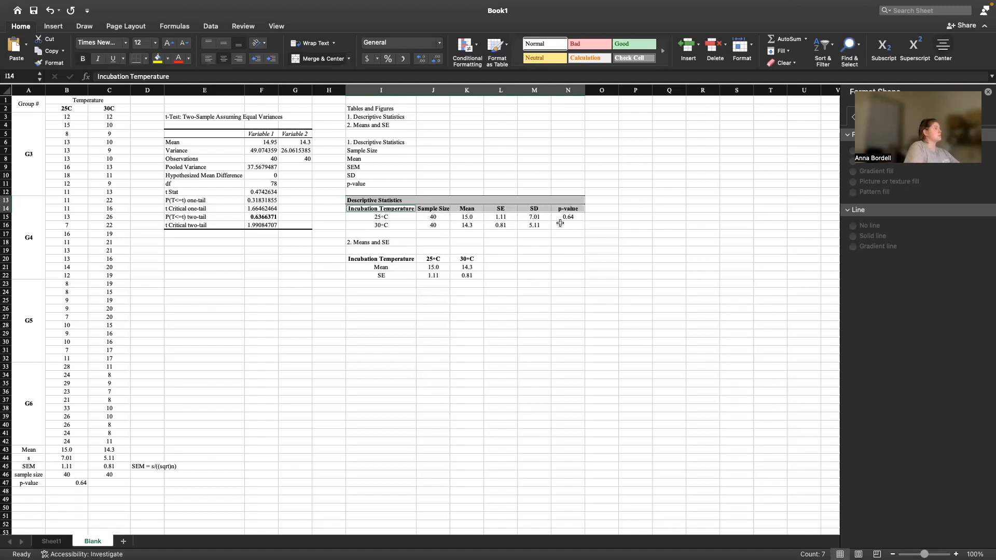
click(565, 259)
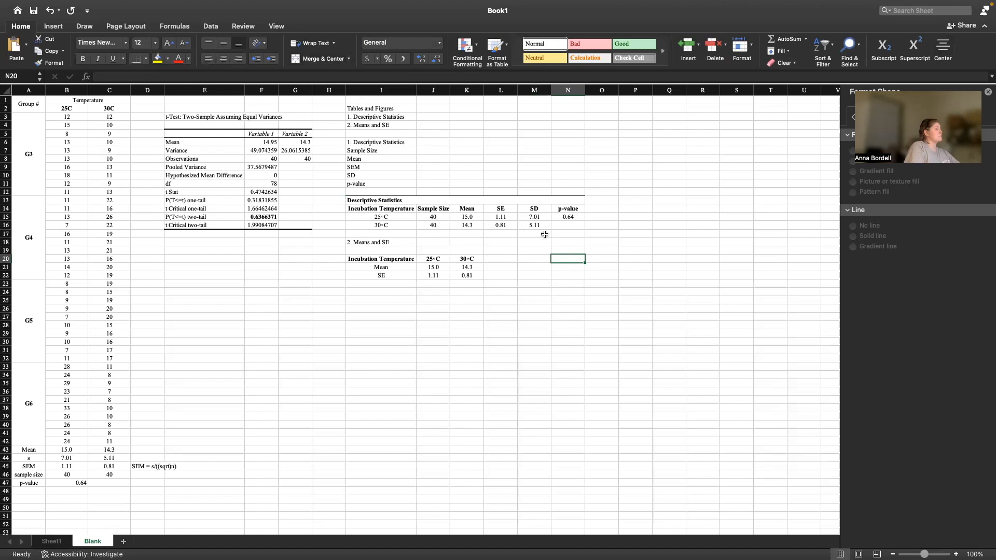
Add a bottom border beneath the 30∘C row, I16:N16, to close off the table.
drag(366, 225, 538, 237)
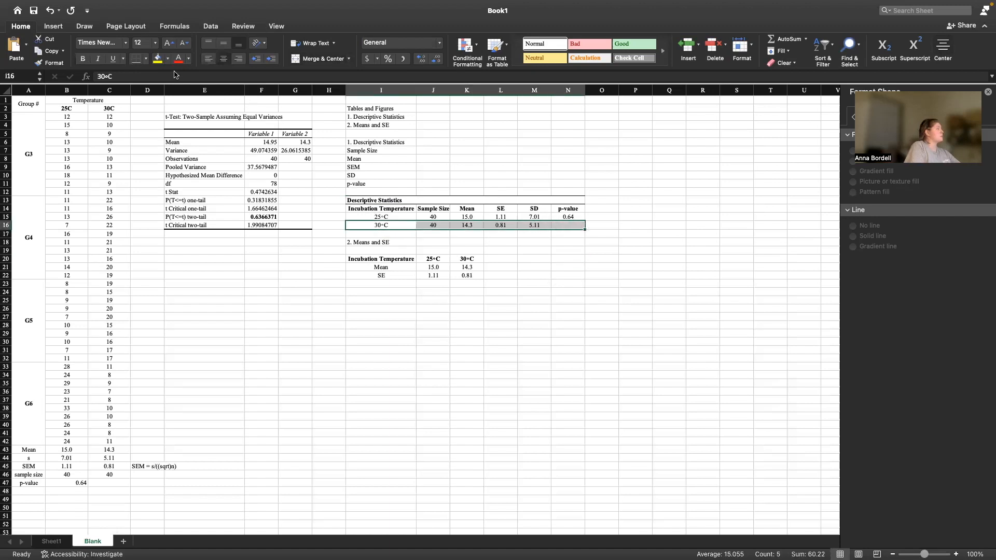
click(563, 317)
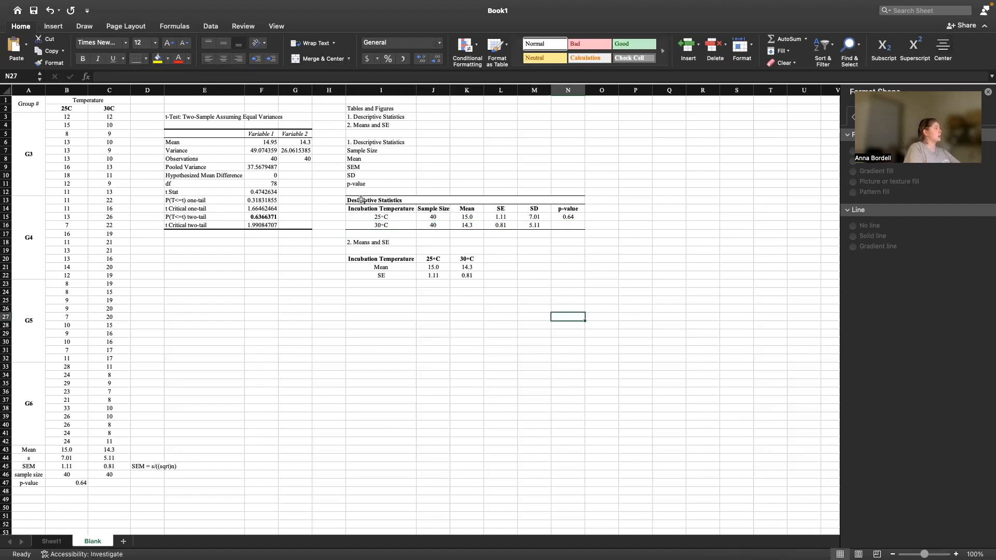
drag(360, 200, 500, 227)
key(super+c)
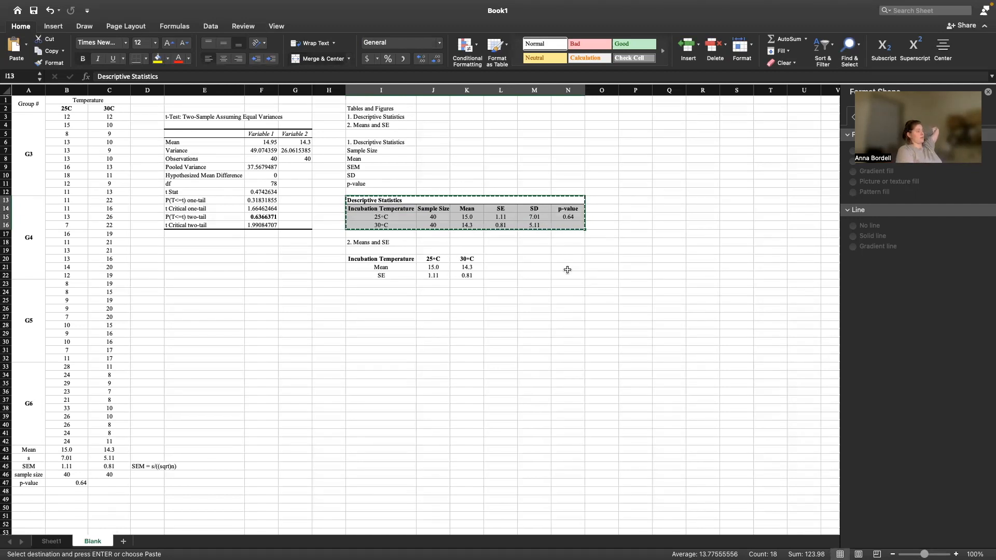
key(Escape)
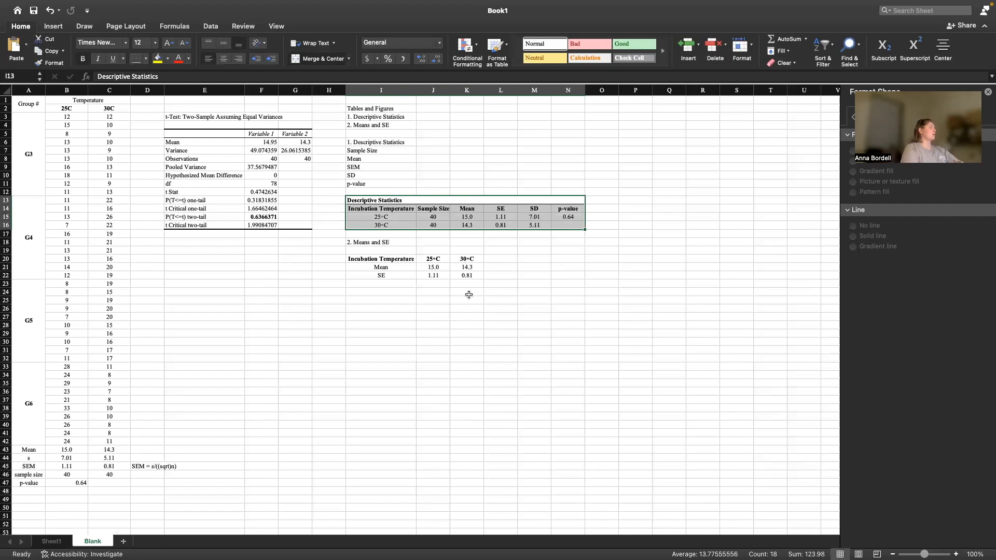
click(559, 341)
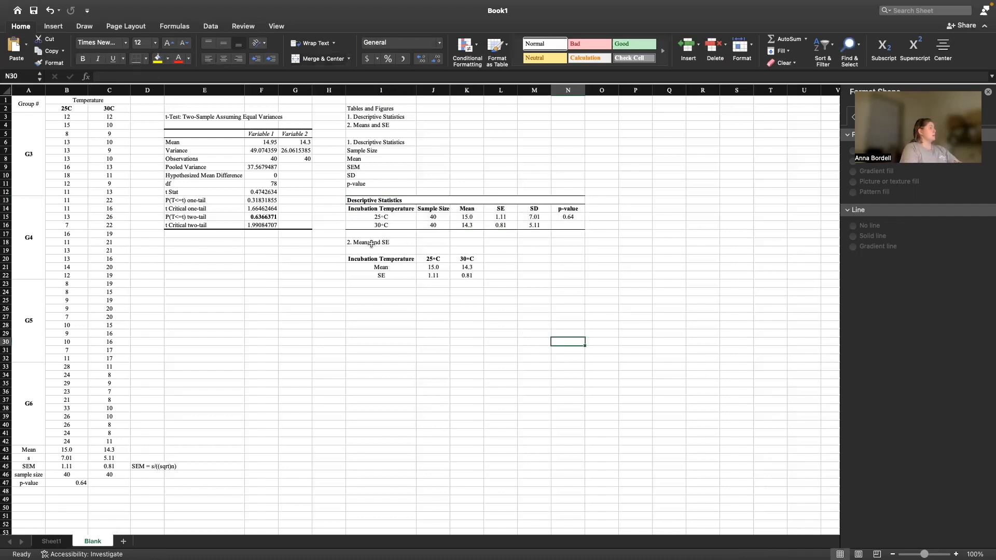
Insert an empty 2-D clustered column chart and place it just below the Means and SE table, starting around I24.
click(378, 293)
drag(385, 261, 471, 271)
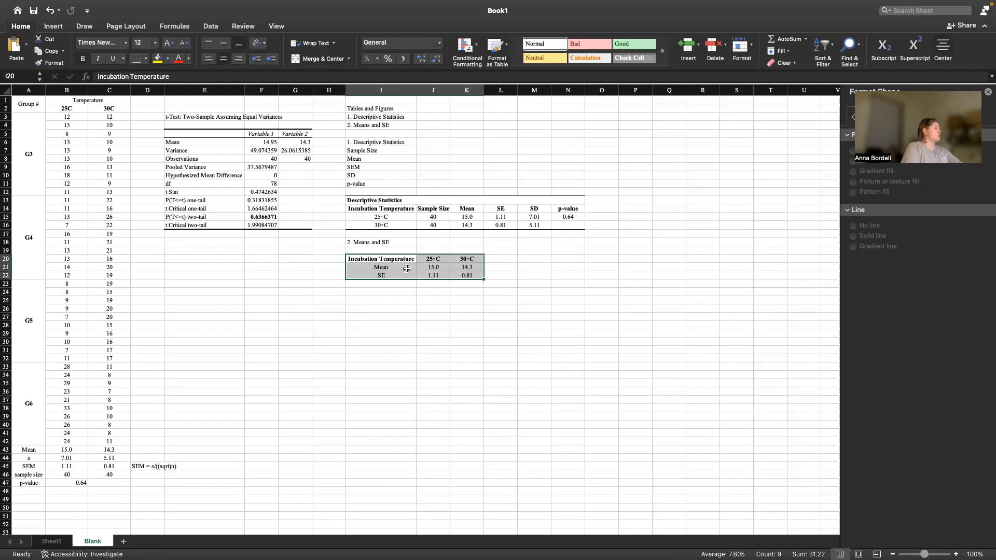
click(441, 291)
click(392, 294)
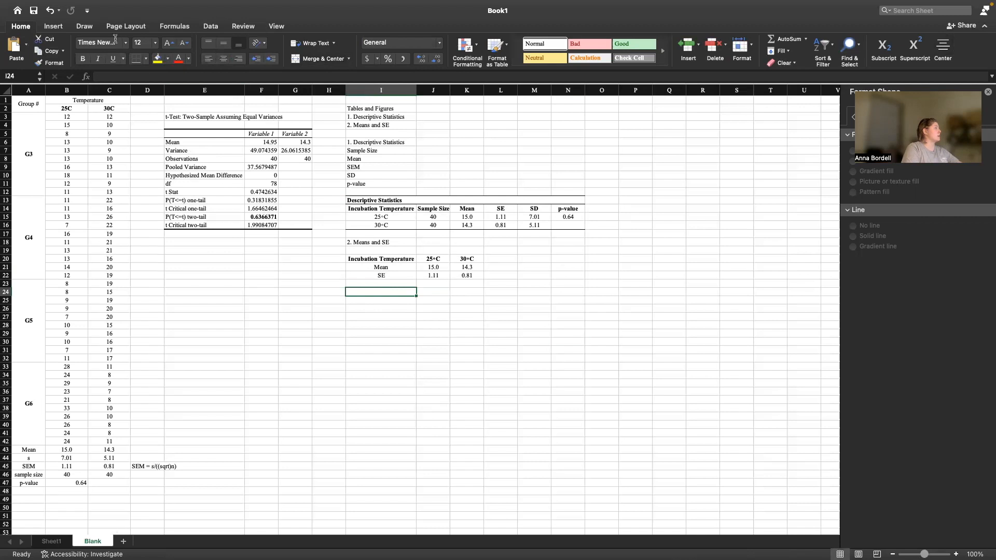
click(52, 27)
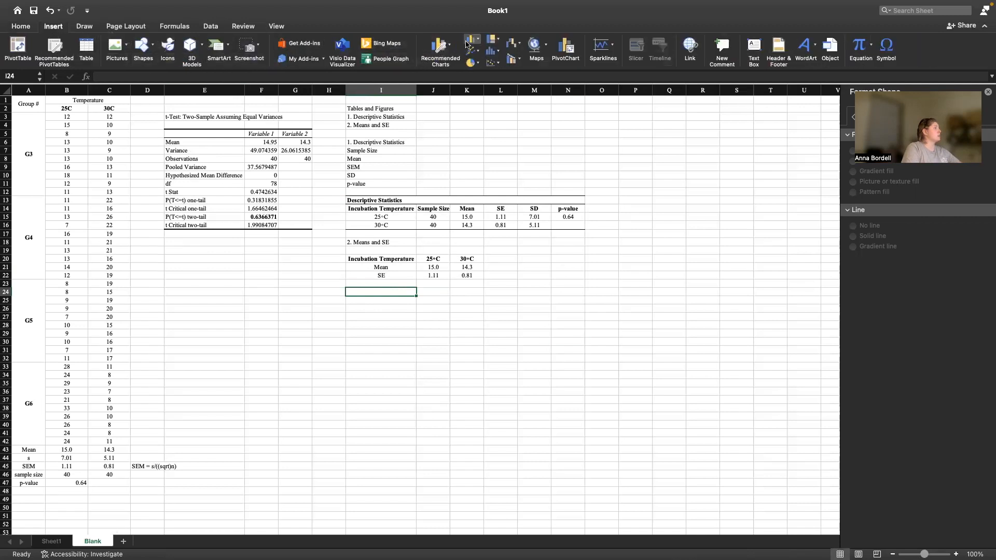
click(469, 40)
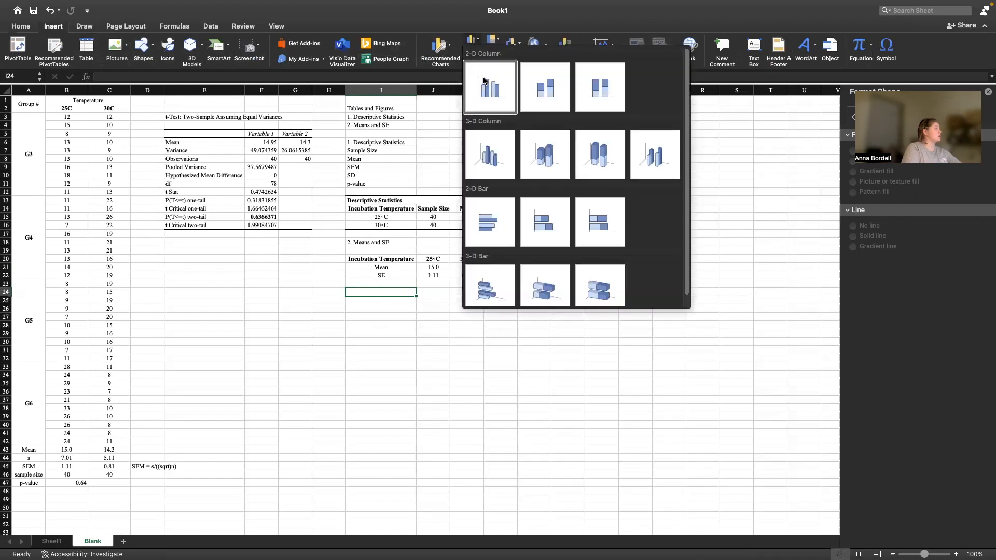
click(466, 101)
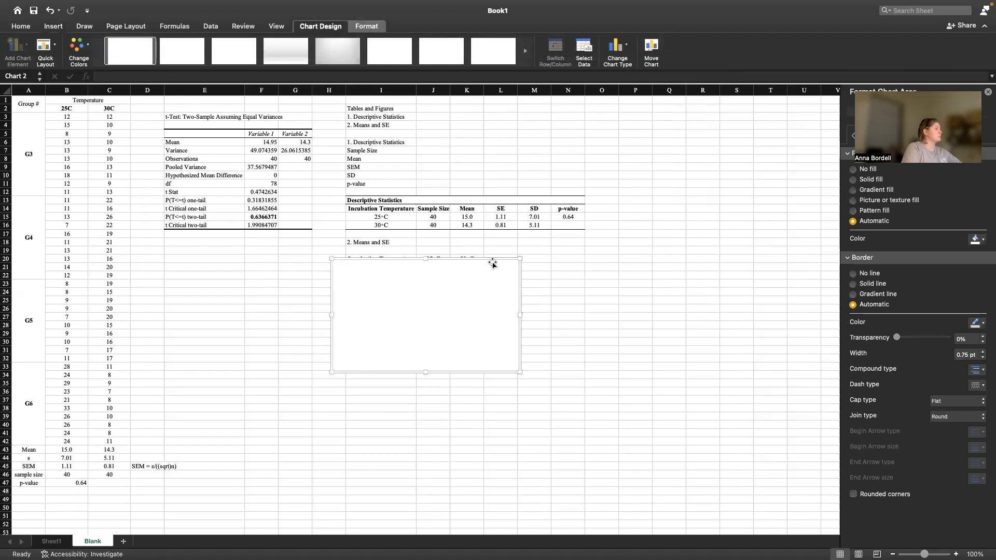
drag(491, 259, 507, 294)
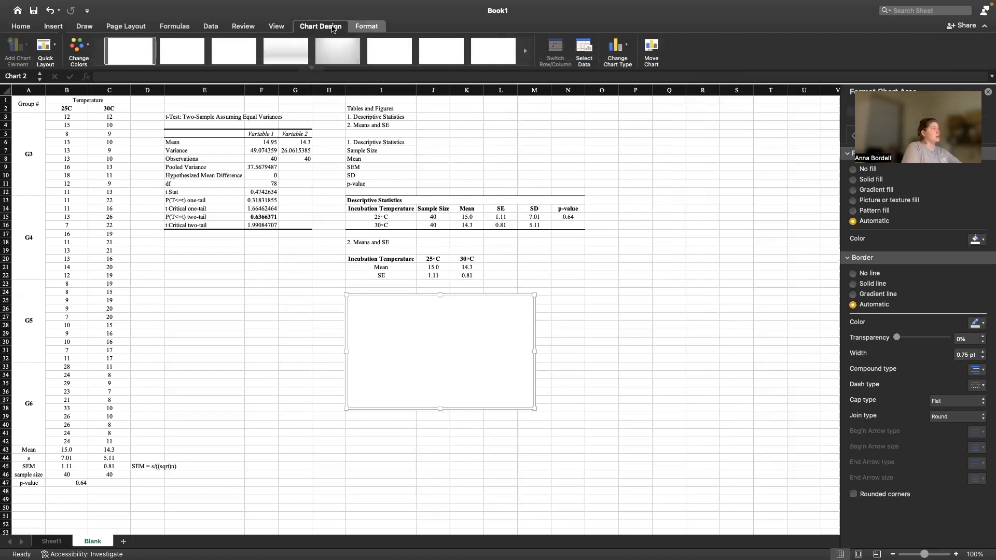
Set the chart's data range to J20:K21, covering the temperature headings and the mean values.
click(582, 52)
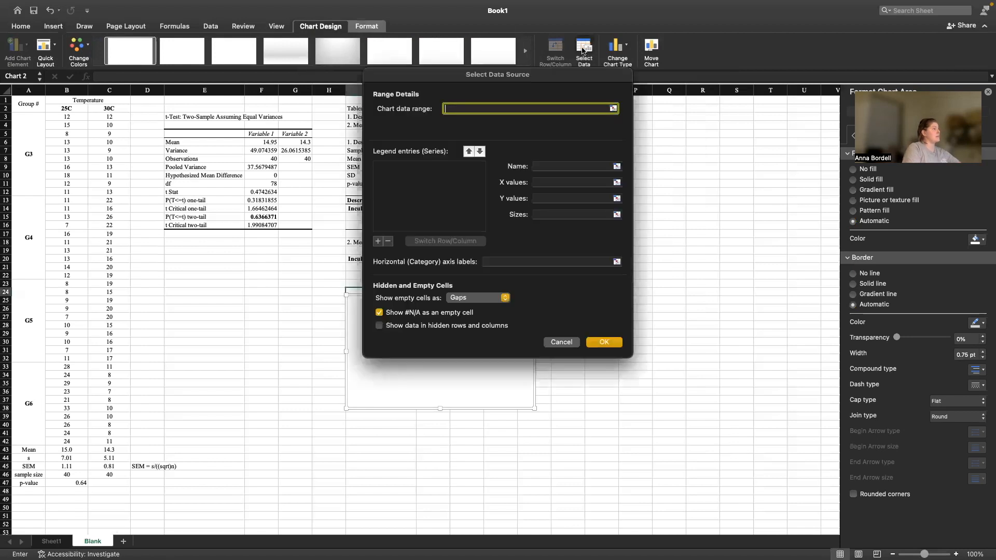
click(613, 108)
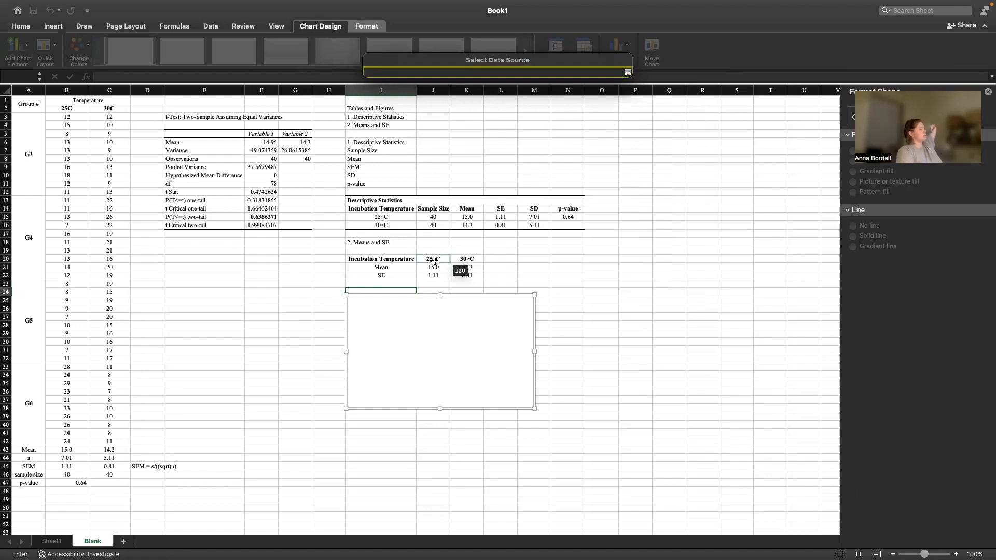
drag(435, 261, 475, 278)
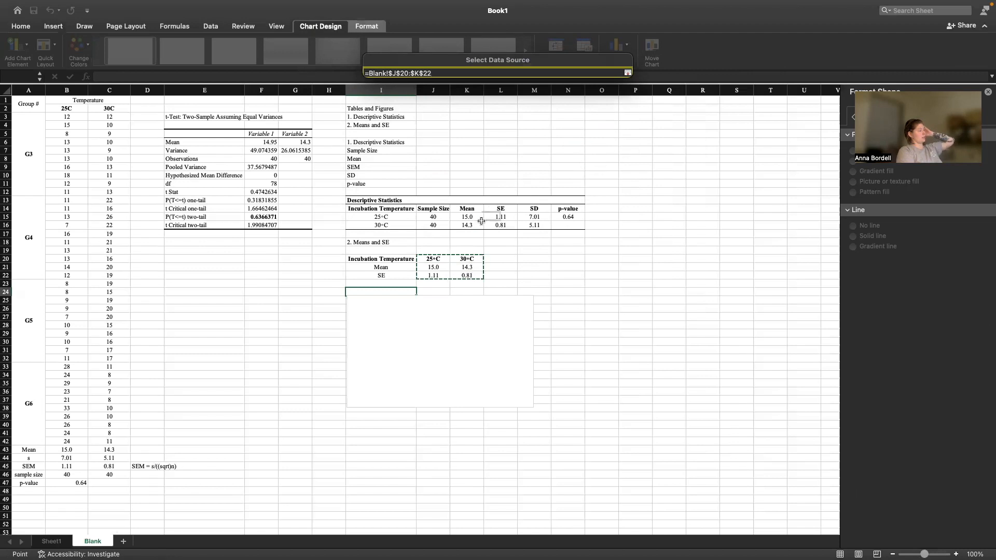
drag(440, 257, 473, 266)
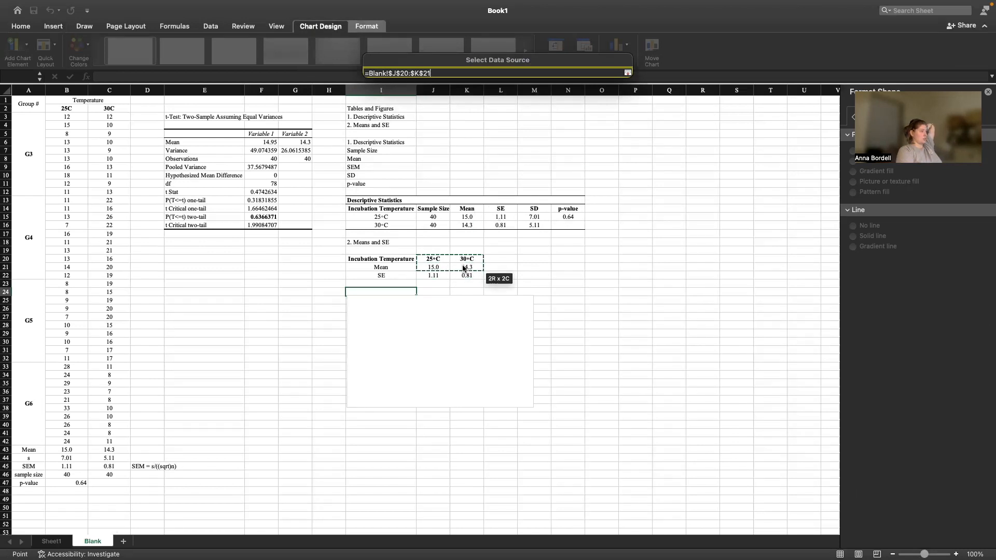
click(628, 73)
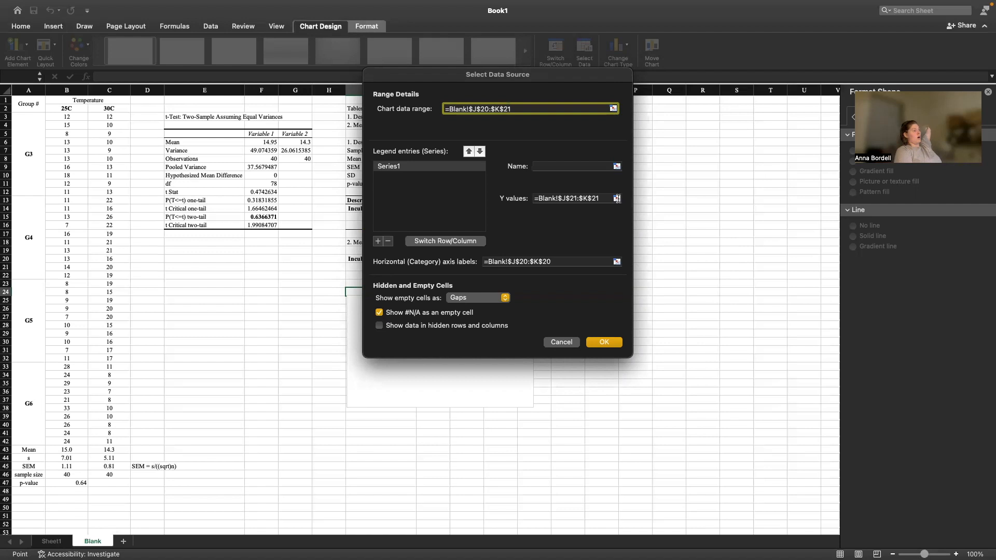
Check the series Y values range J21:K21 and the category label range J20:K20, and apply the data source to the chart.
click(617, 198)
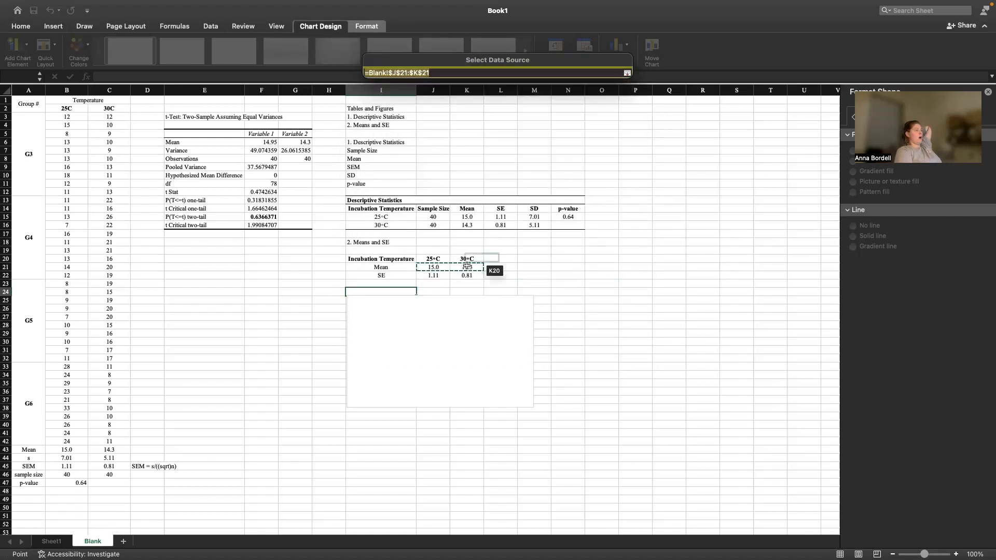
click(627, 73)
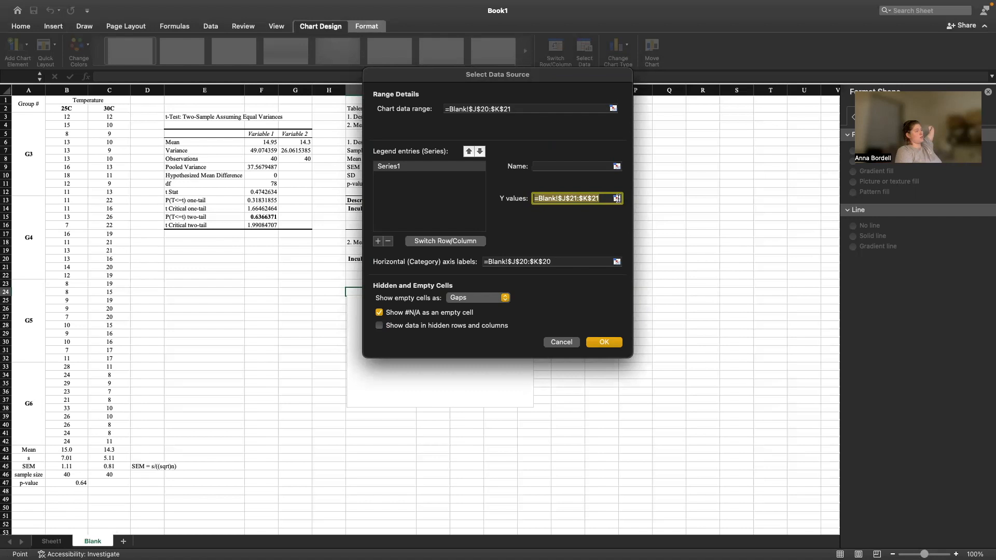
click(617, 199)
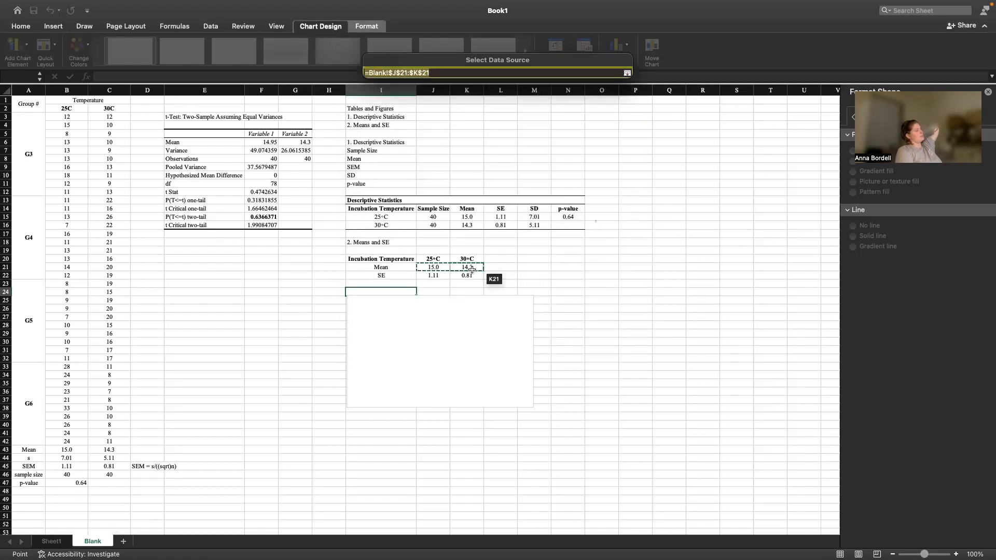
click(627, 72)
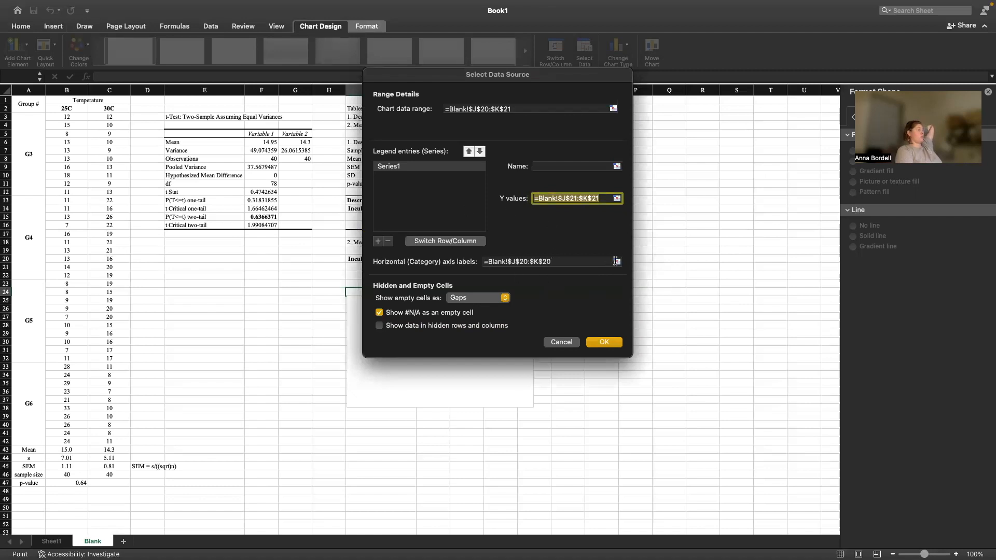
click(616, 261)
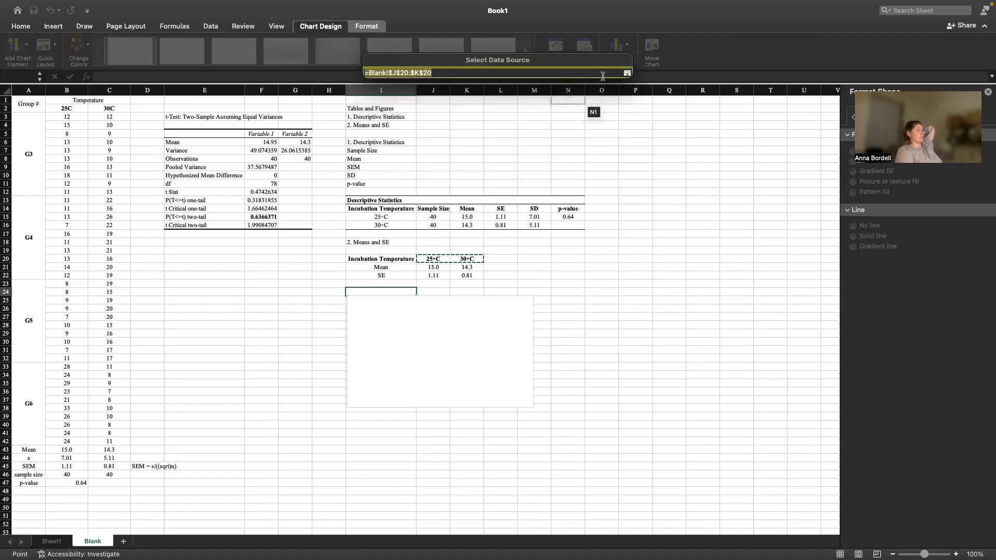
click(626, 73)
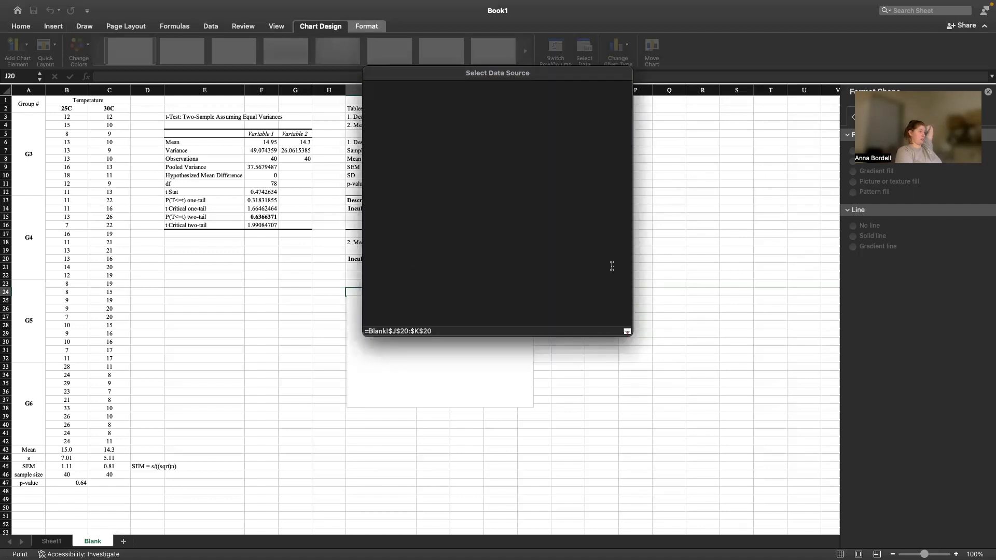
click(616, 262)
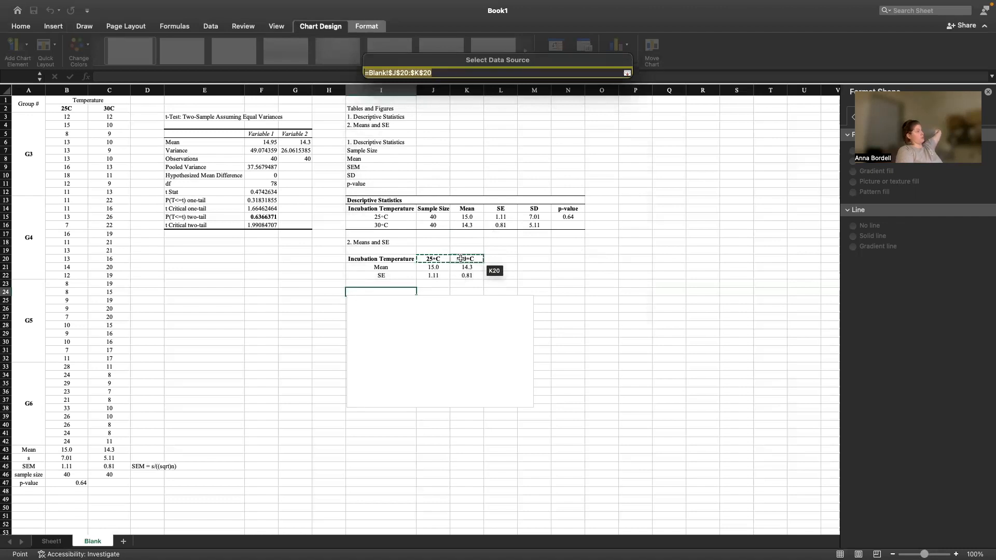
click(627, 73)
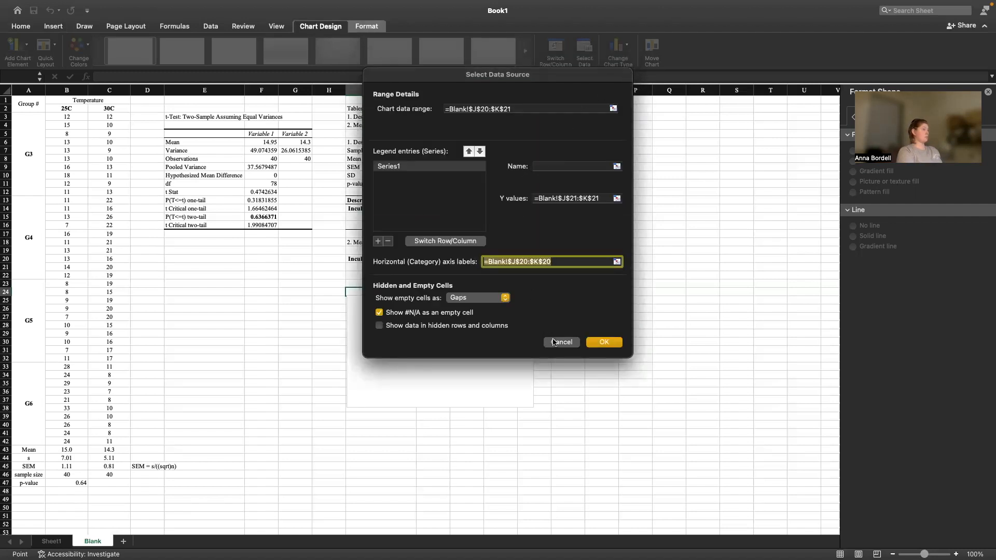
click(604, 342)
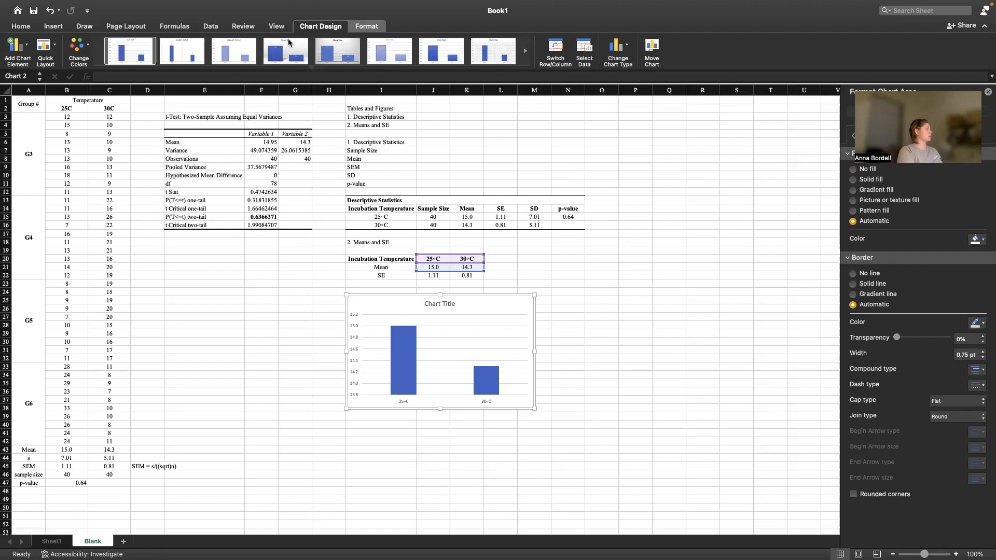
Add primary horizontal and primary vertical axis titles to the column chart.
click(20, 48)
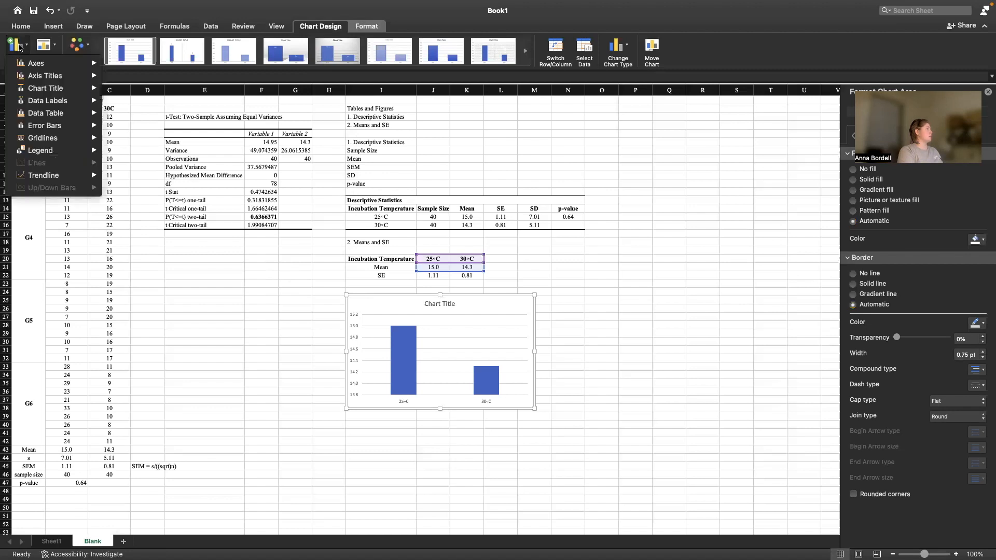
mouse_move(42, 65)
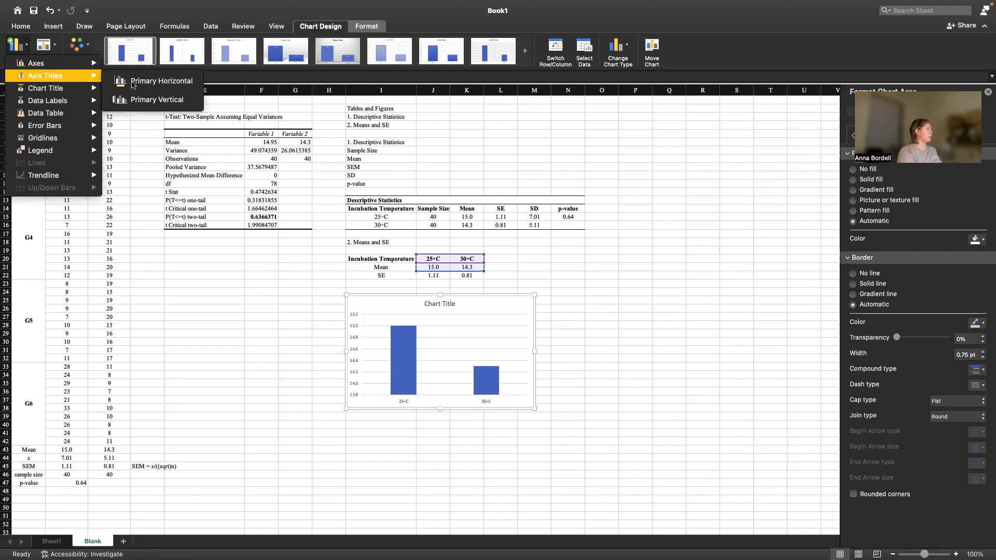
click(132, 85)
click(16, 45)
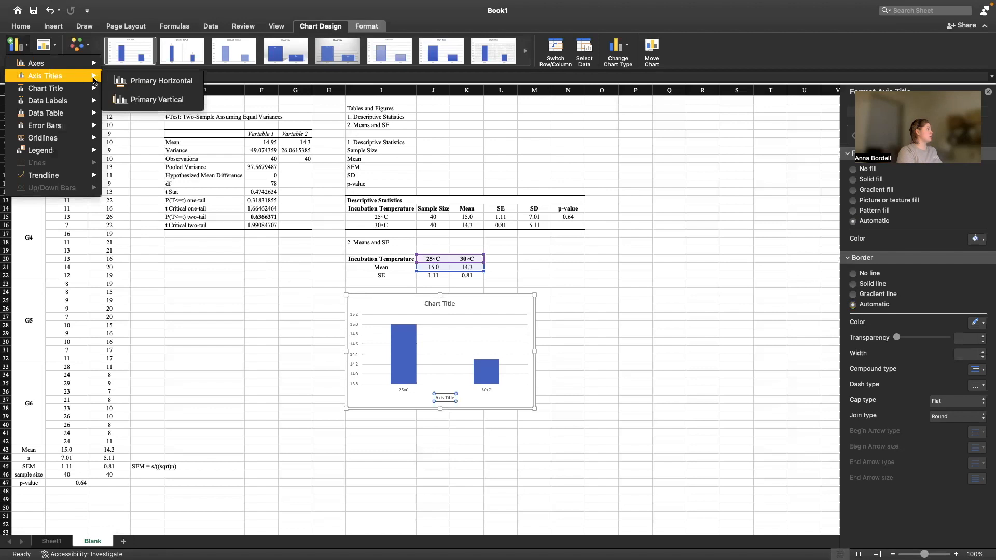
click(140, 99)
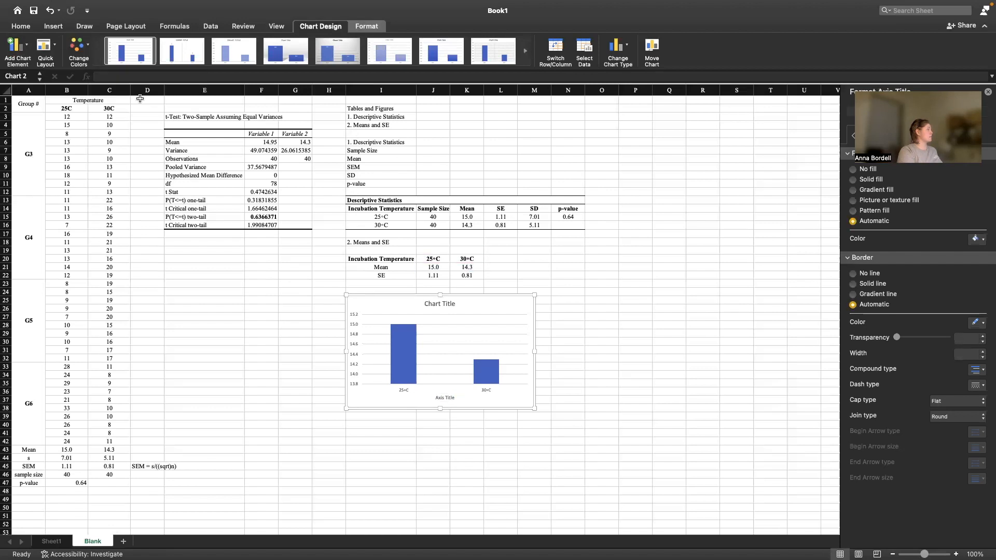
Remove the chart title and the primary major horizontal gridlines from the column chart.
click(17, 46)
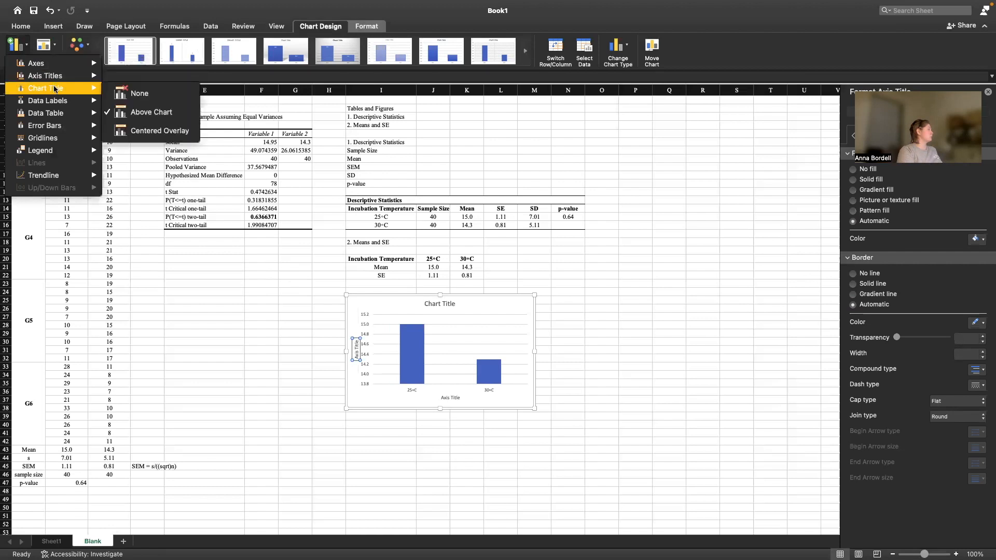
click(120, 93)
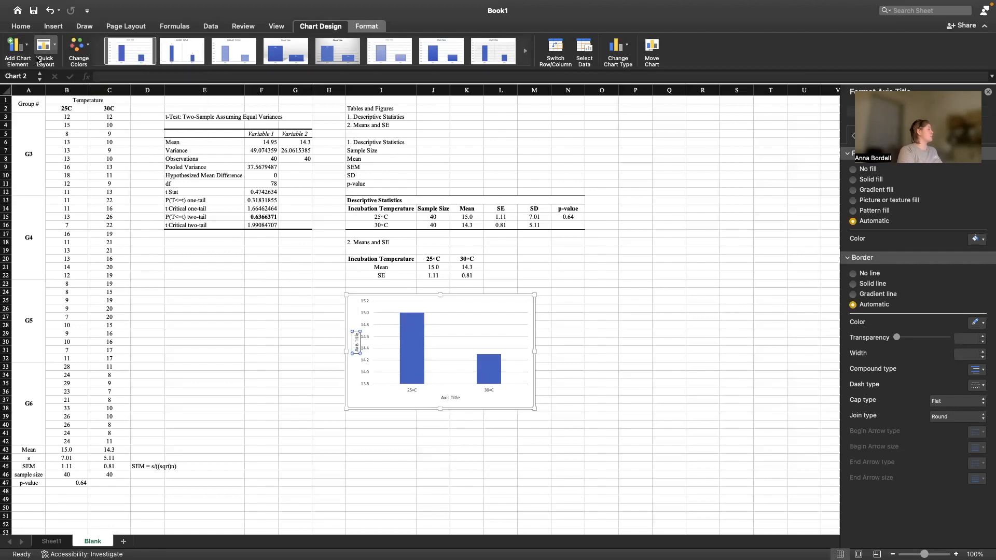
click(16, 45)
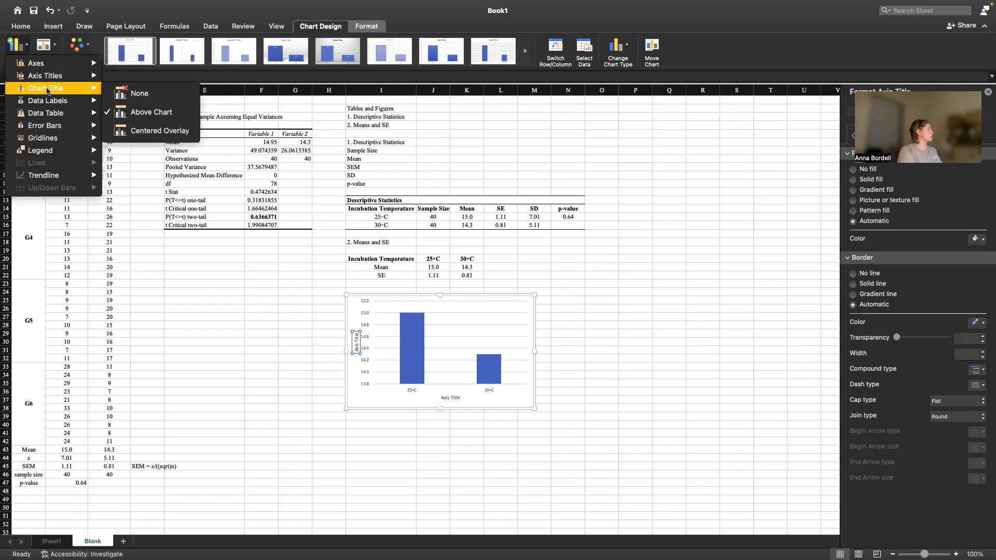
mouse_move(50, 101)
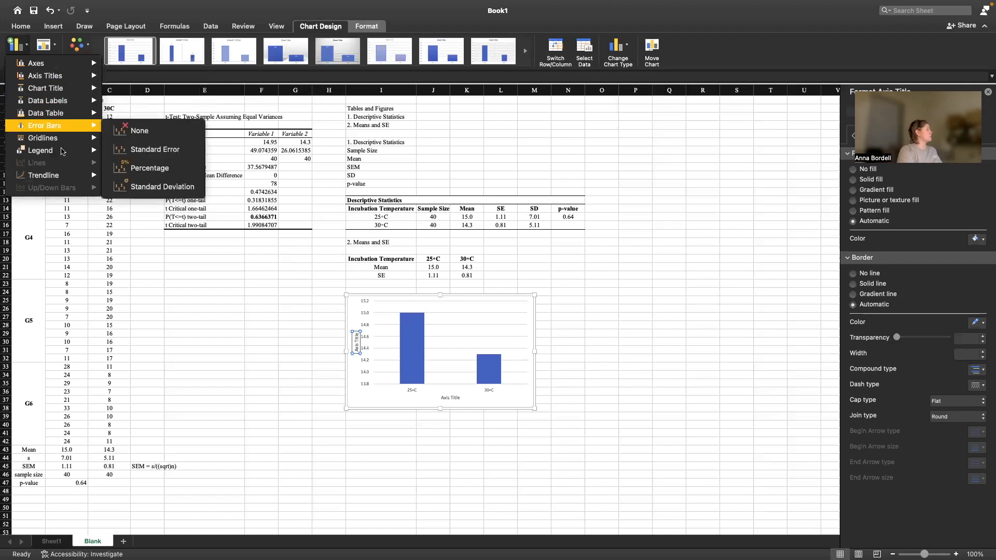
mouse_move(79, 147)
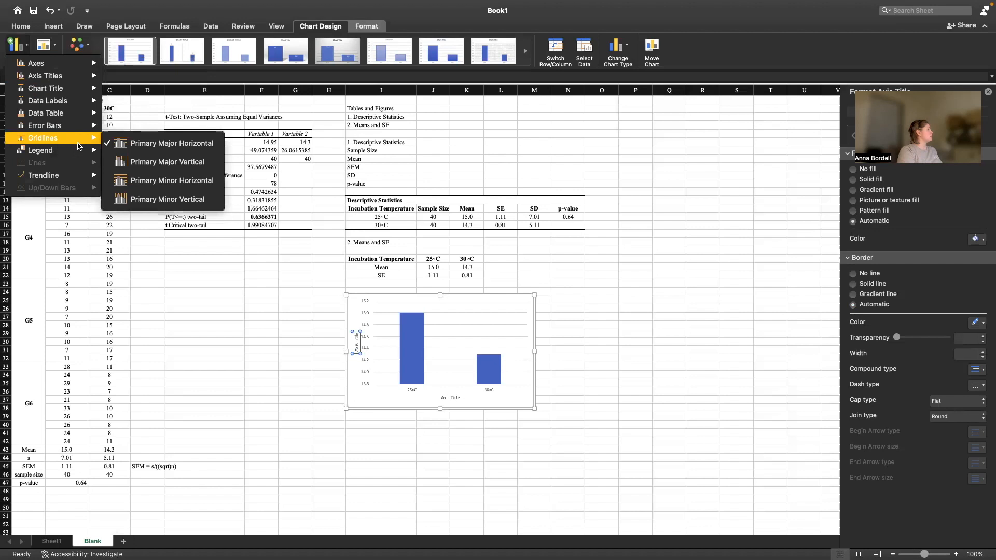
click(140, 144)
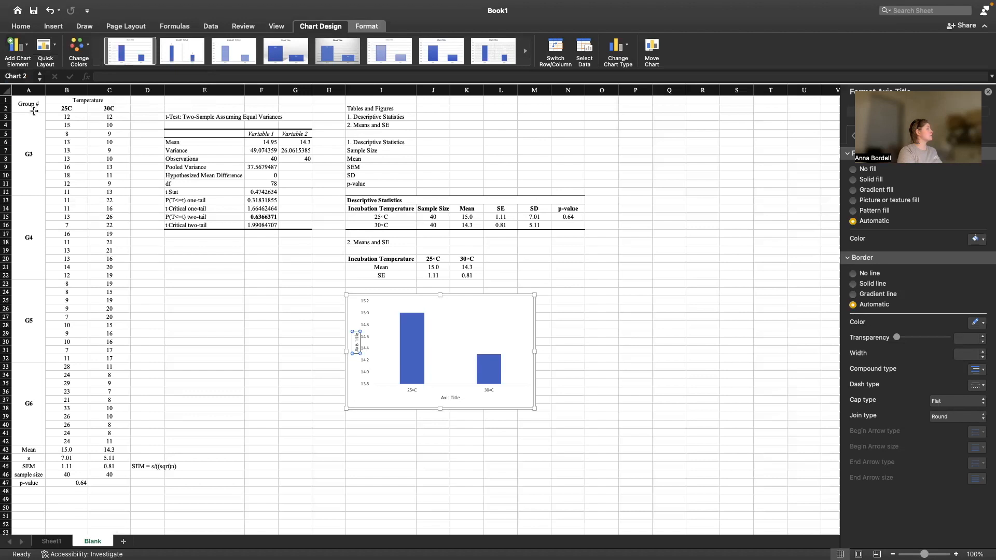
Add Standard Error error bars to the chart's columns and check the SE values in J22 and K22.
click(16, 48)
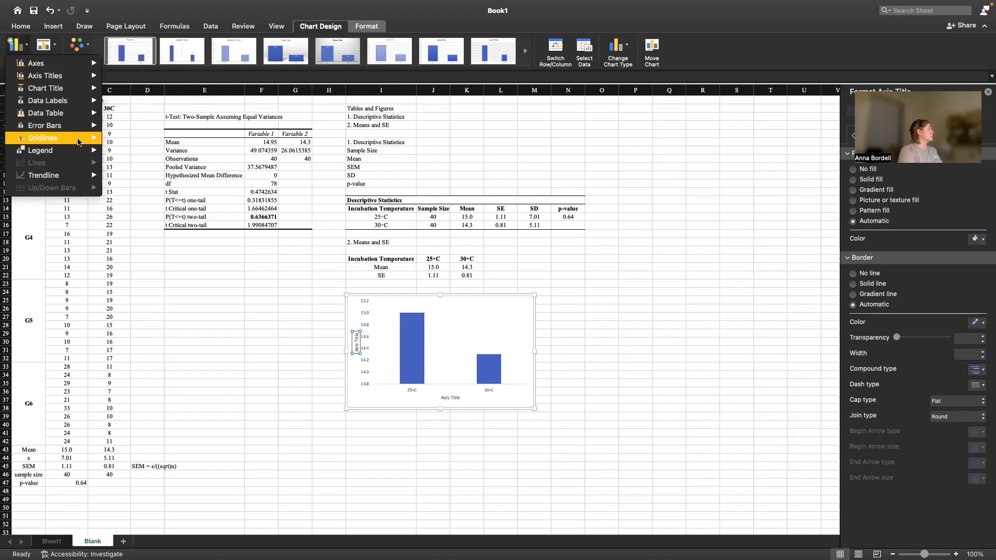
mouse_move(85, 129)
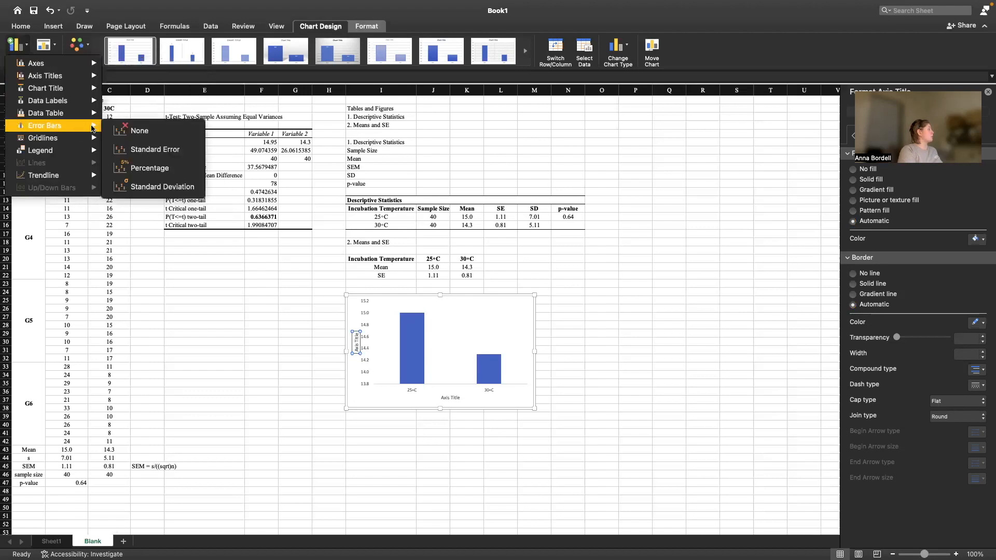
click(149, 151)
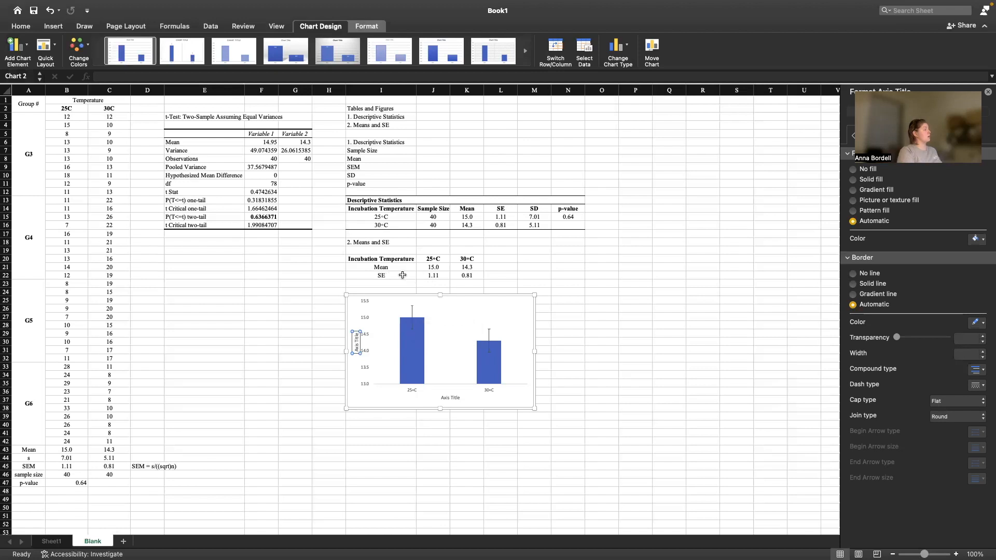
click(430, 275)
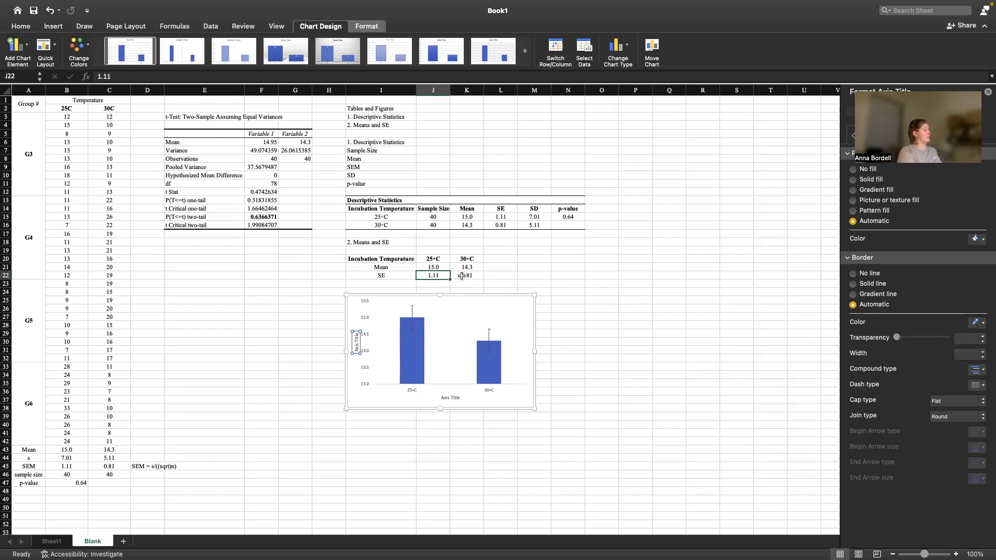
click(461, 275)
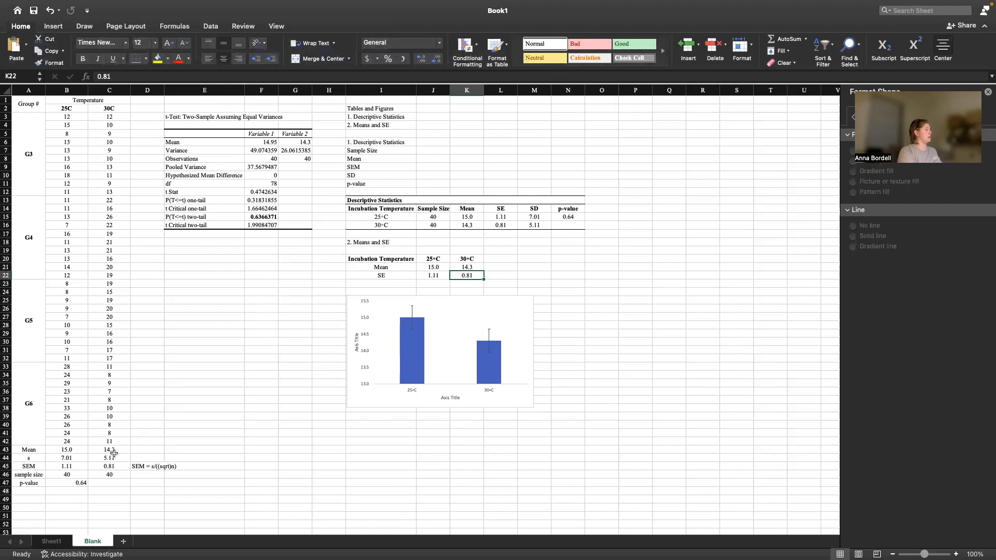
Switch the chart's error bars to custom values, taking the positive error values from the SE cells J22:K22.
click(412, 311)
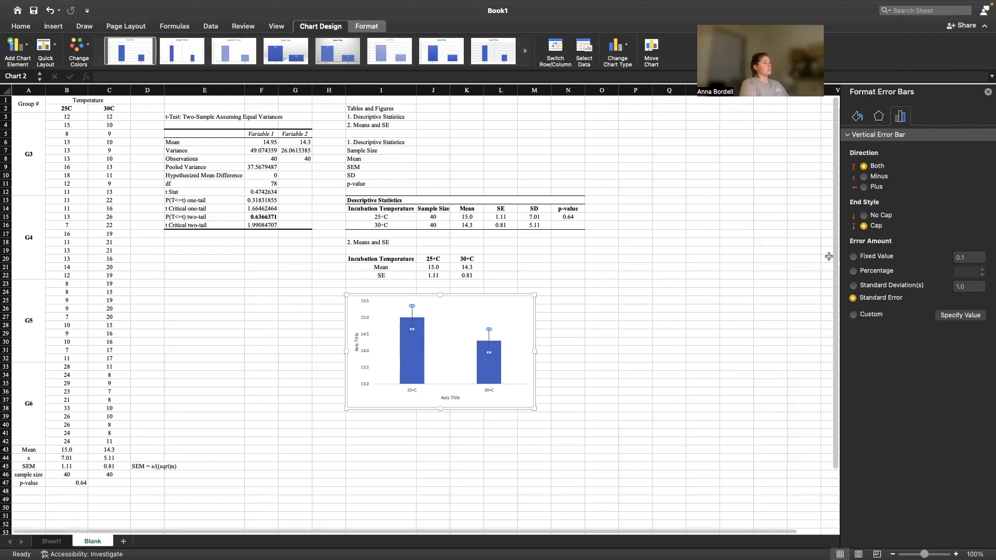
click(853, 315)
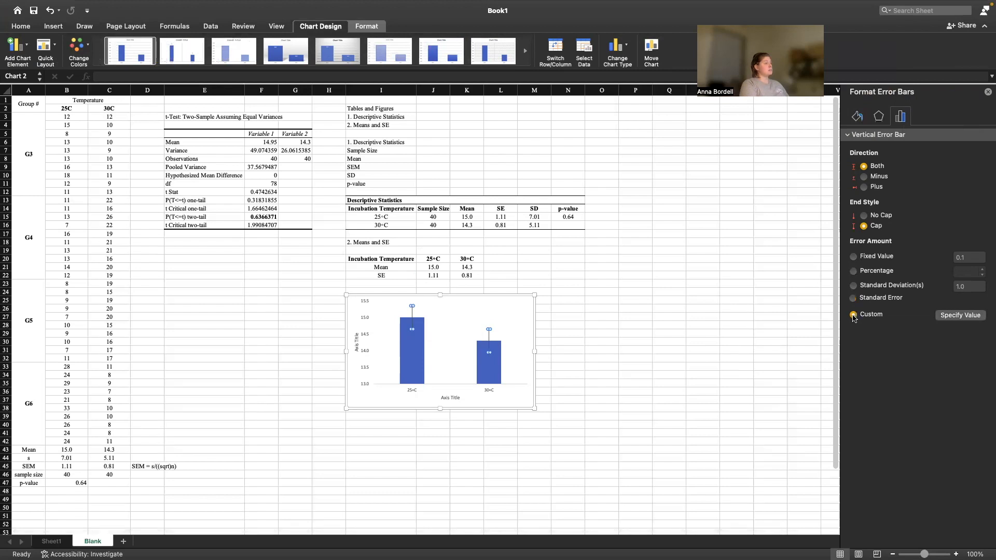
click(952, 317)
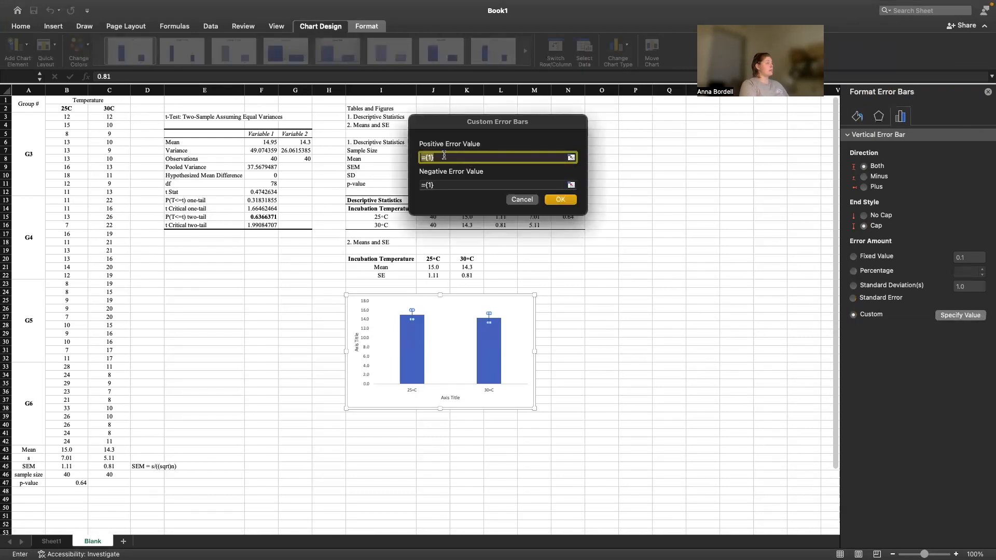
click(571, 157)
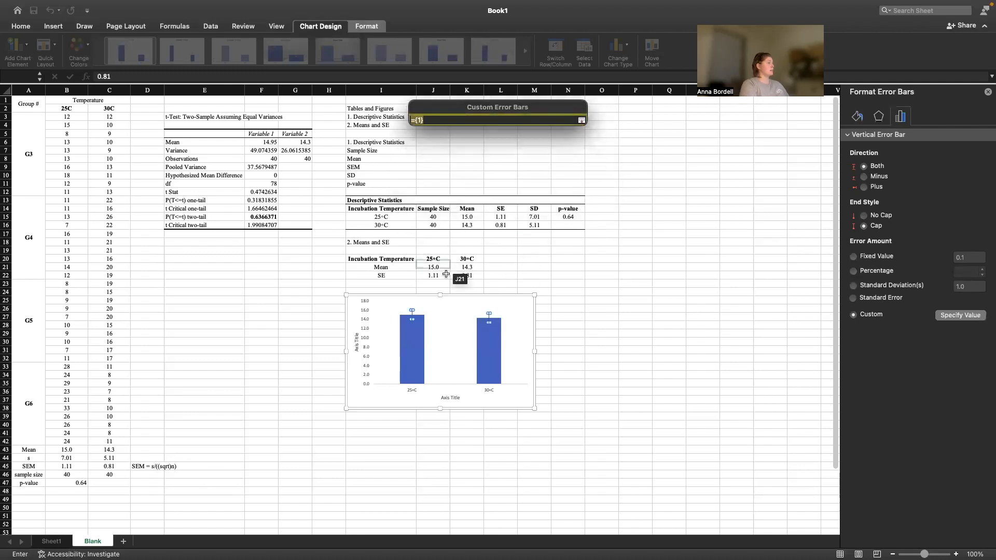
drag(437, 274, 467, 275)
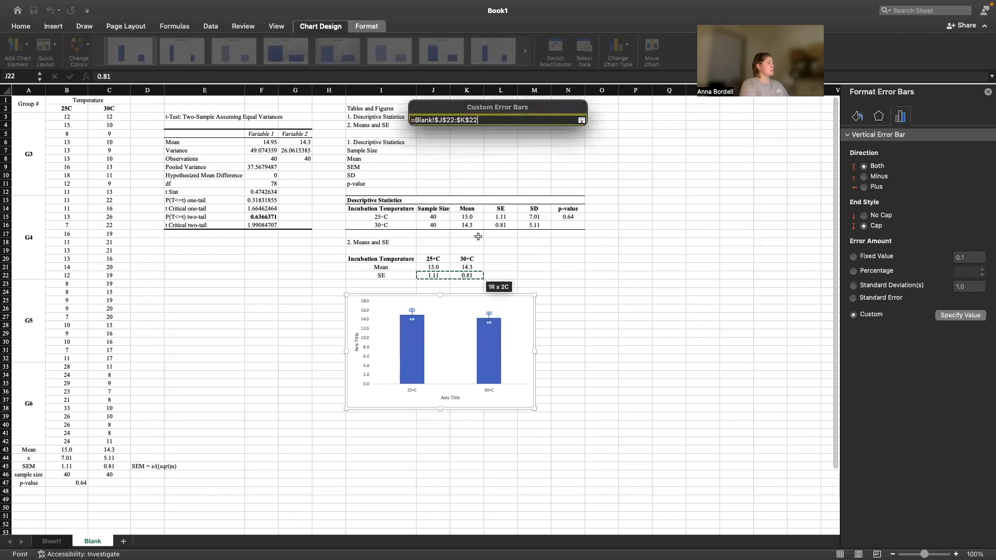
click(582, 120)
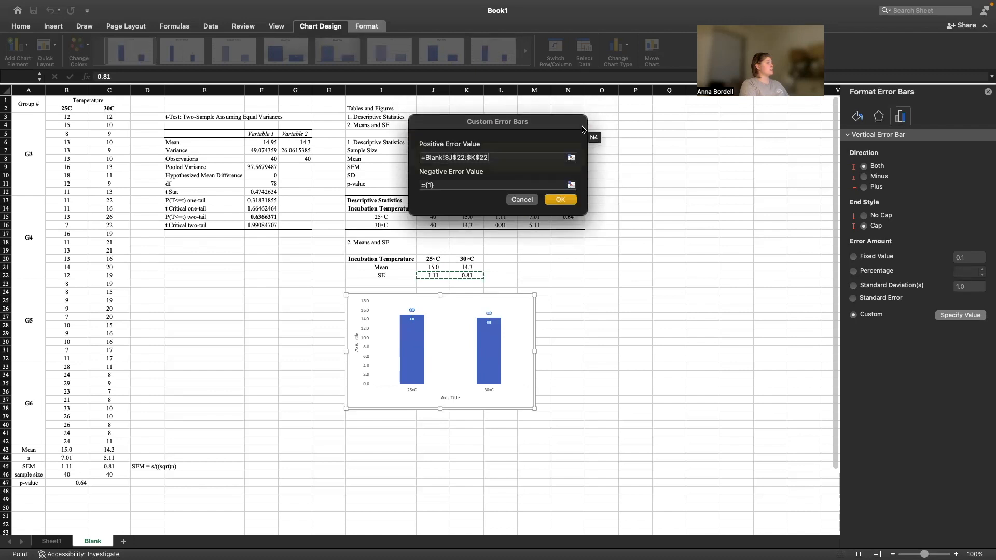
click(564, 200)
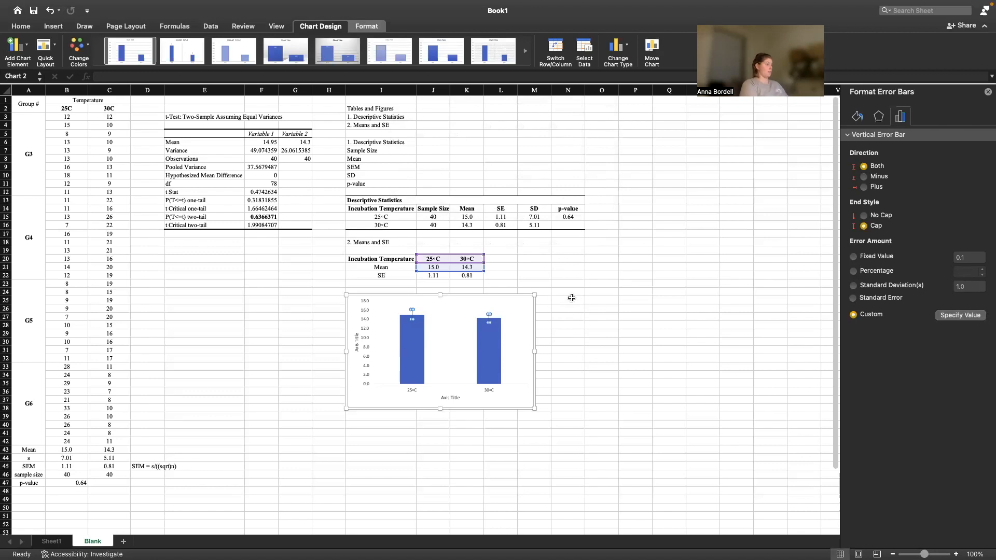
click(572, 300)
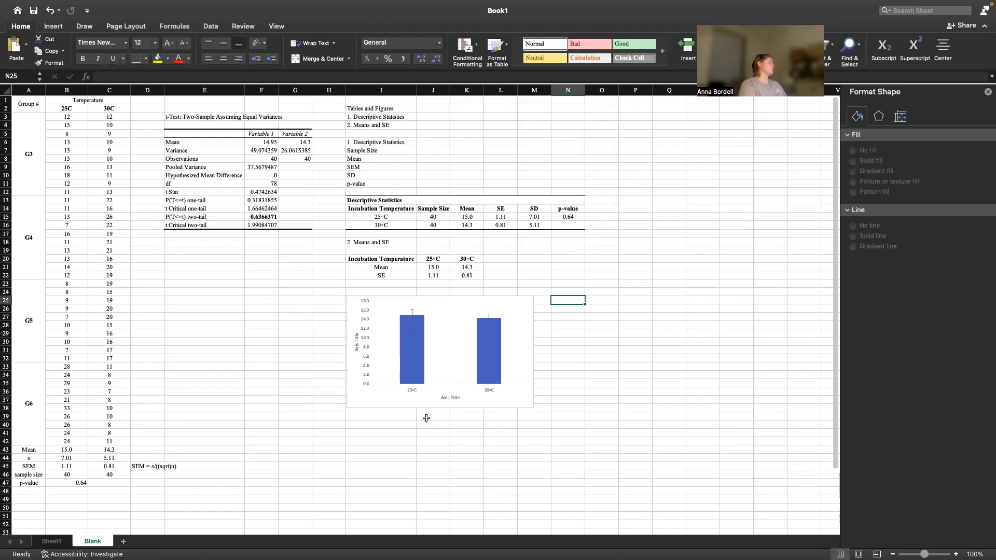
Set all the column chart's text to Times New Roman, size 12.
click(354, 398)
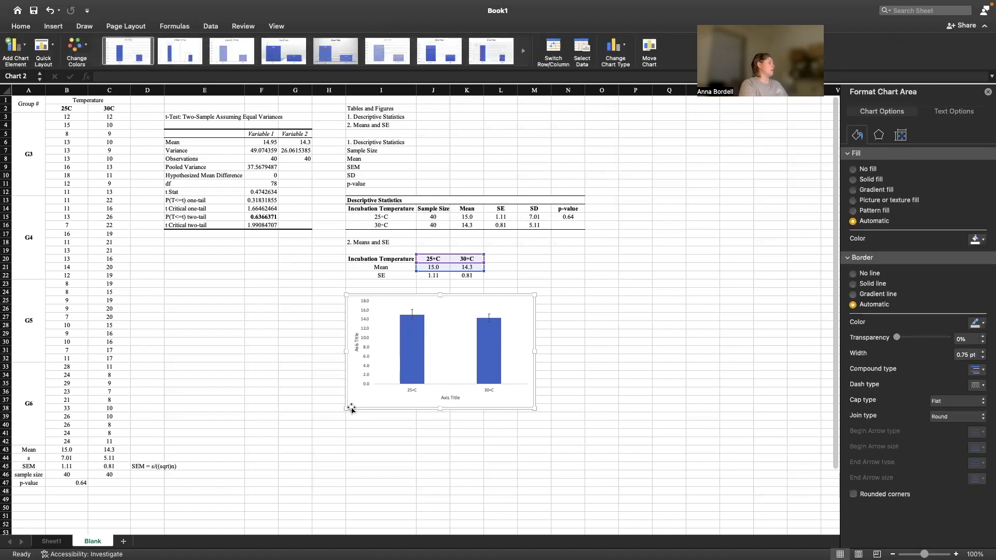
click(20, 27)
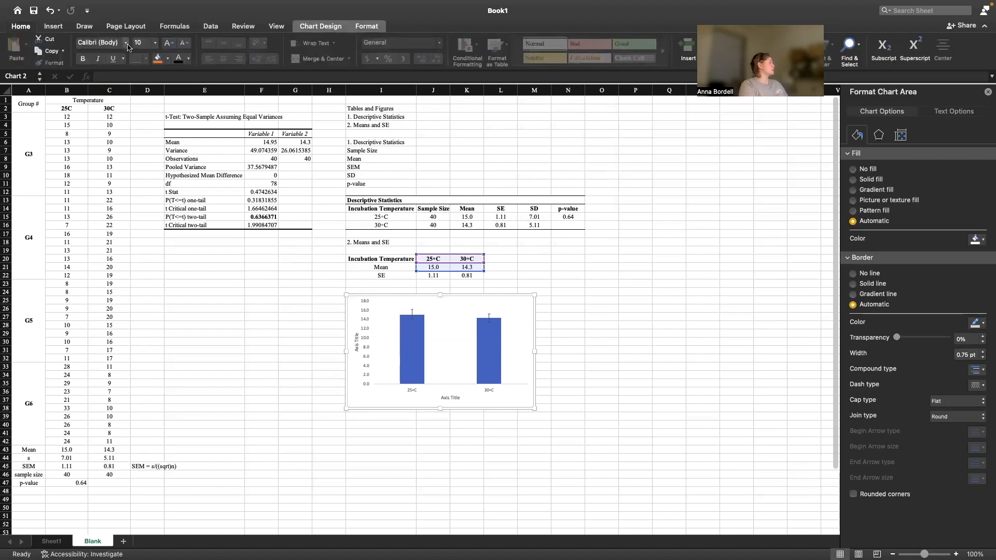
click(127, 44)
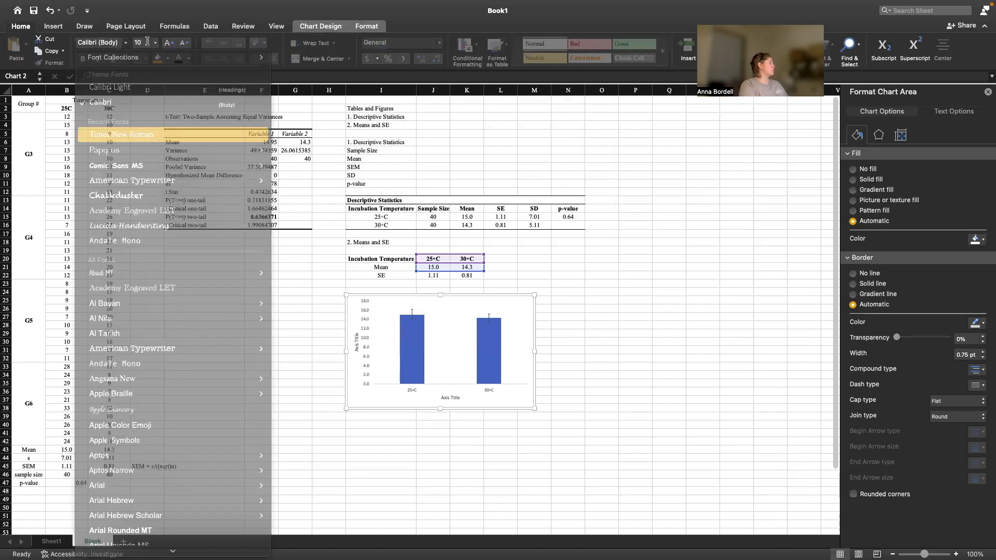
click(155, 44)
click(157, 115)
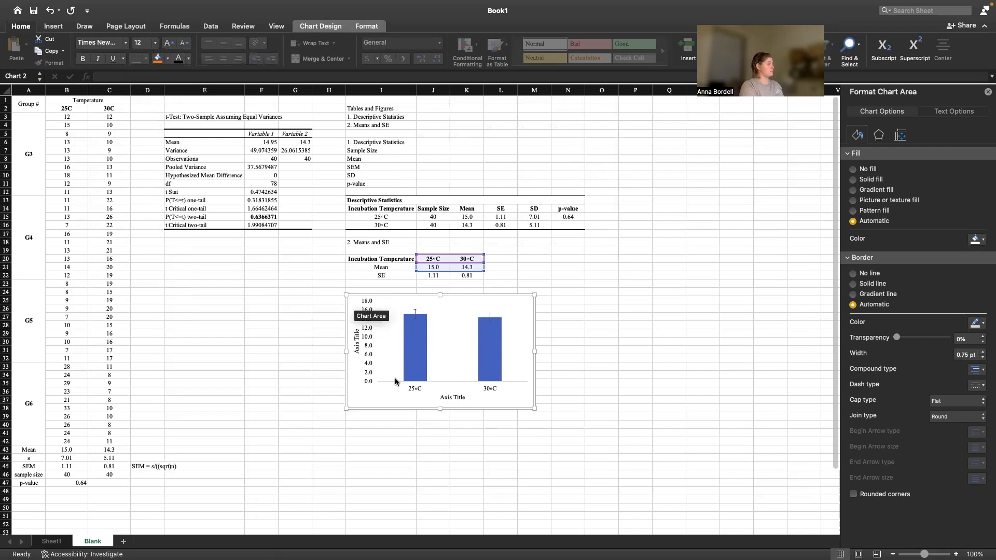
Replace the horizontal axis title's placeholder text with "Incubation Temperature (".
click(453, 397)
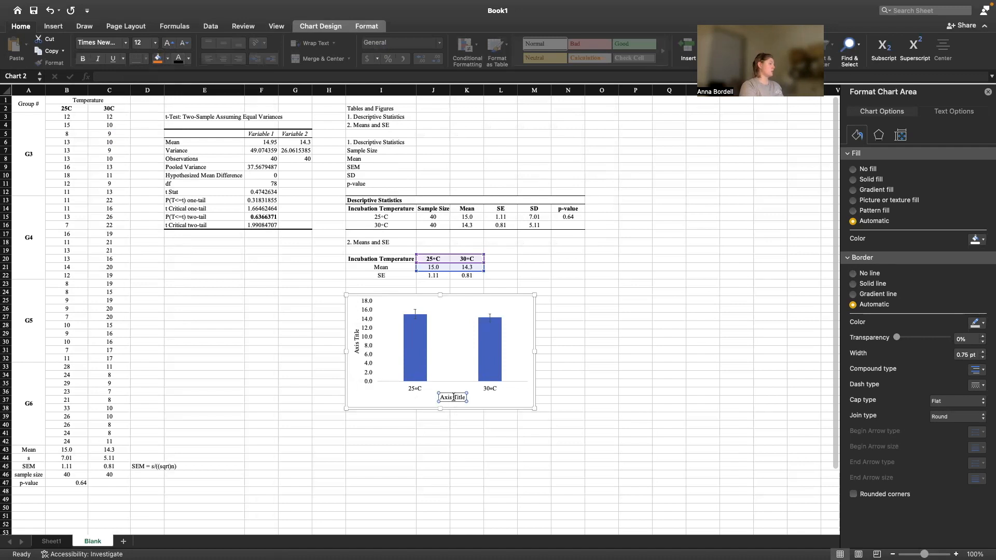
click(454, 397)
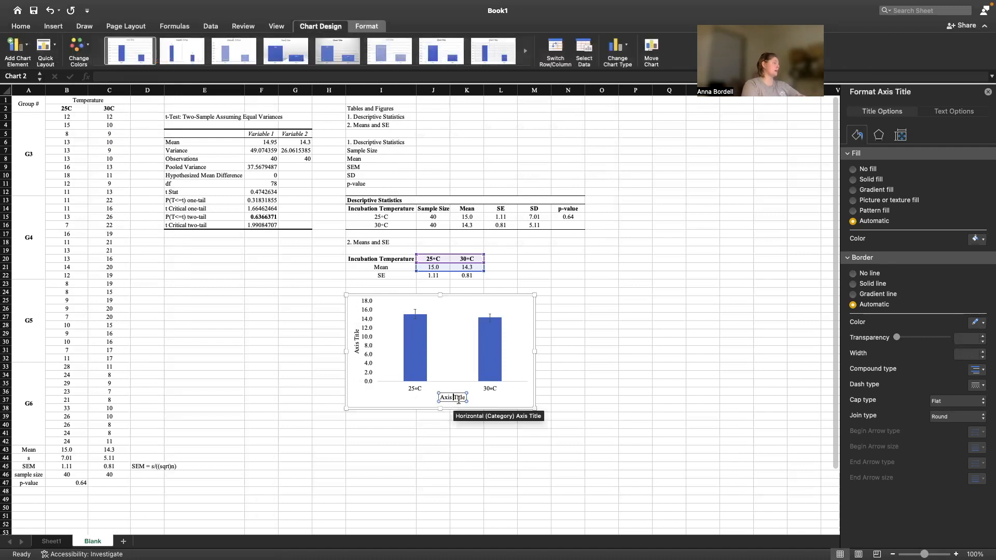
drag(464, 398, 460, 397)
triple_click(460, 397)
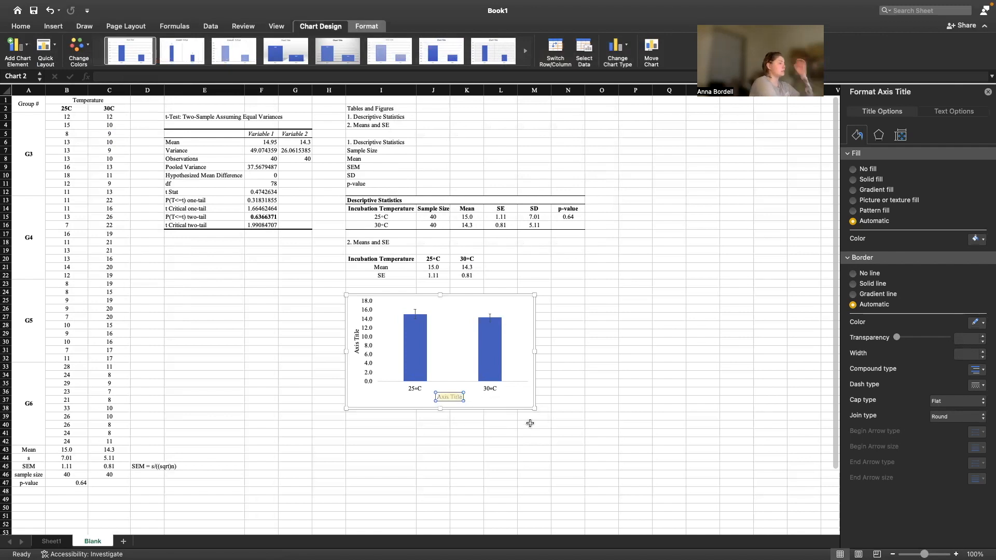
text(Incuba)
text(tio)
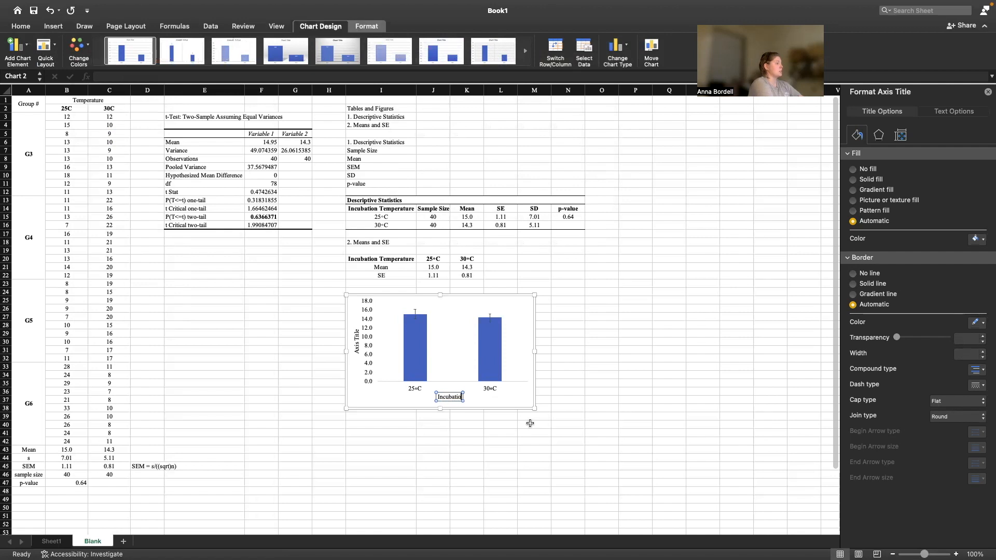
text(n Temper)
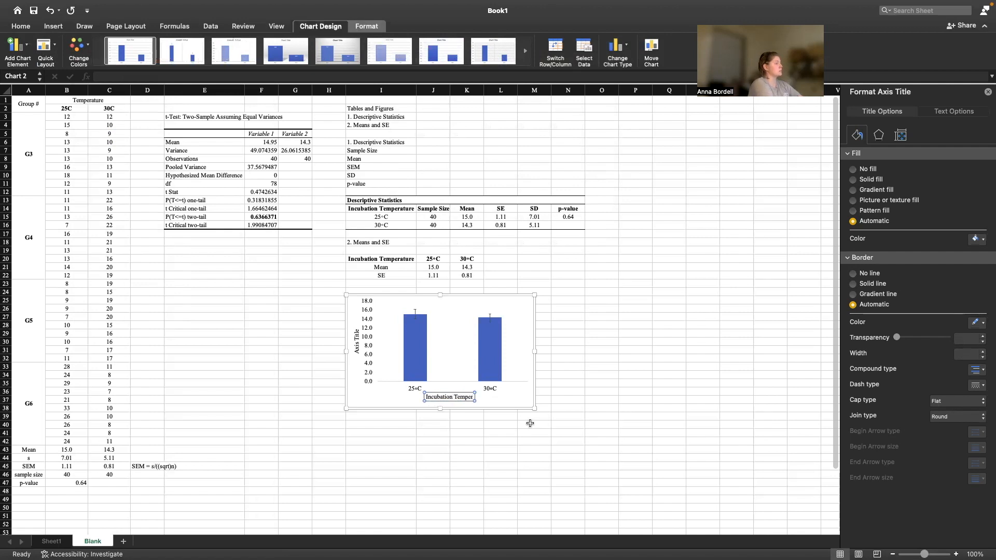
text(ature )
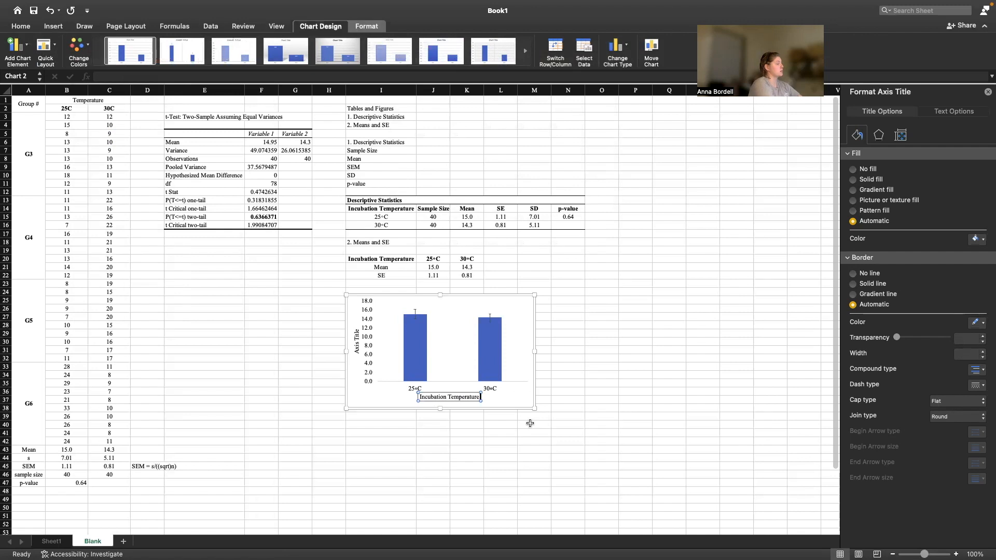
text(()
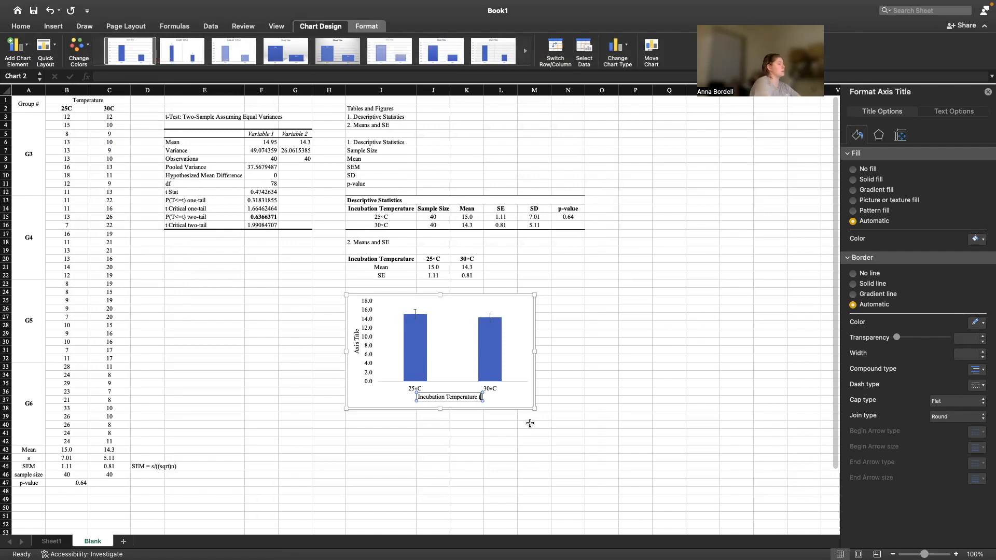
Copy the degree symbol from the temperature label in cell I15.
click(493, 391)
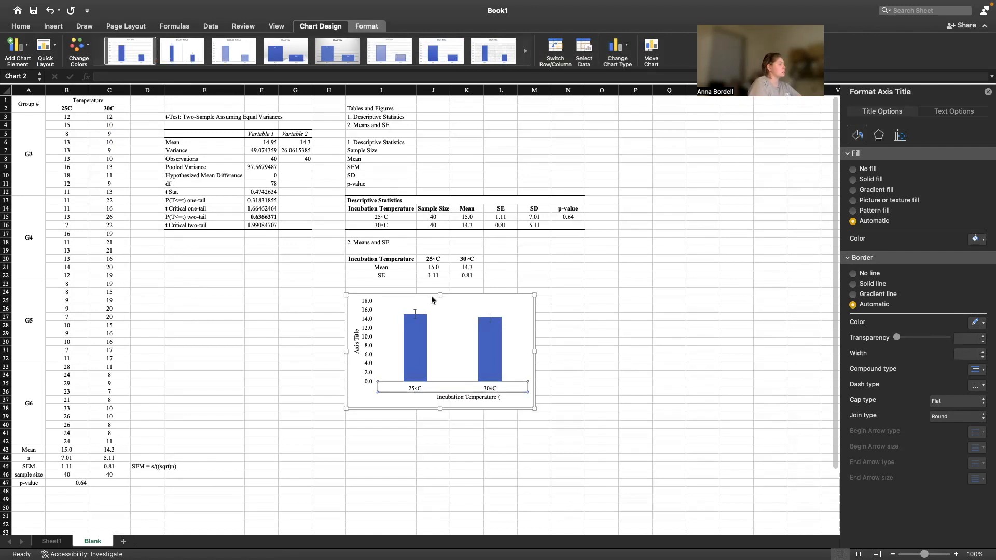
double_click(390, 217)
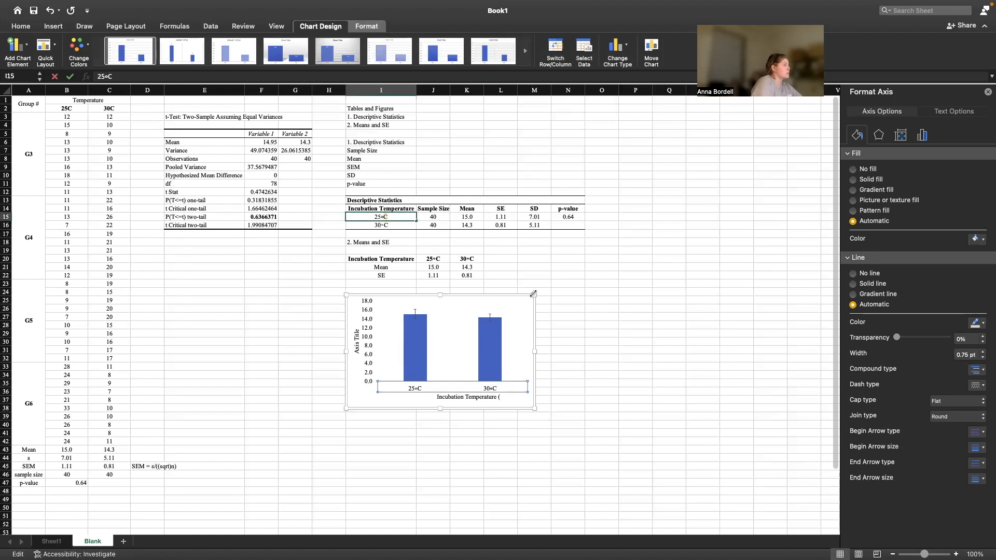
click(391, 216)
double_click(391, 216)
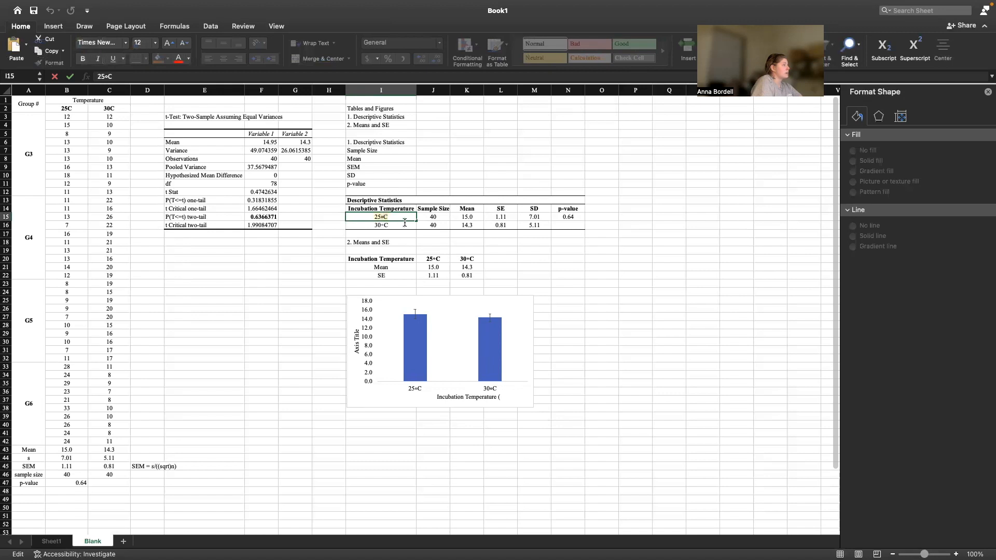
drag(394, 216, 384, 216)
Complete the horizontal axis title as "Incubation Temperature (°C)" and centre it beneath the two columns.
click(503, 398)
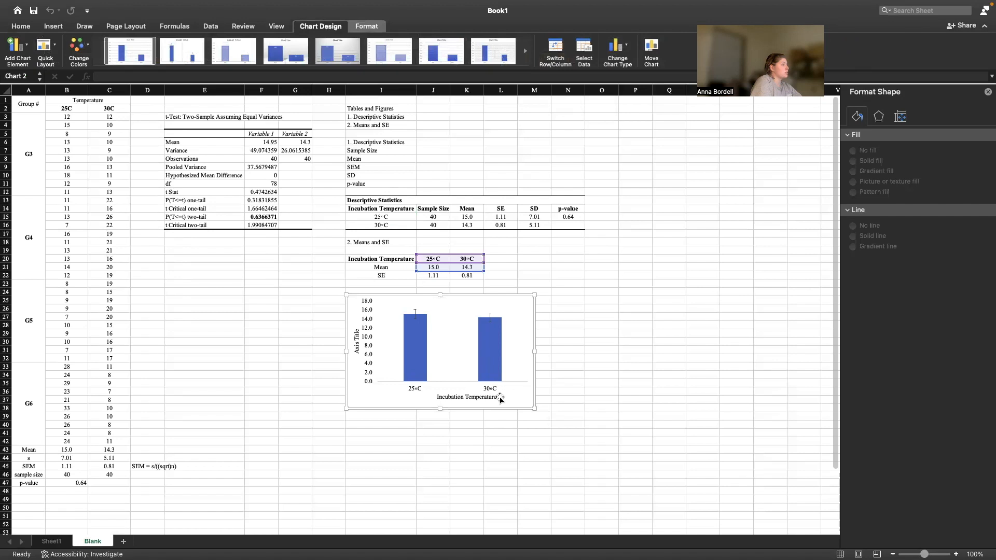
click(499, 397)
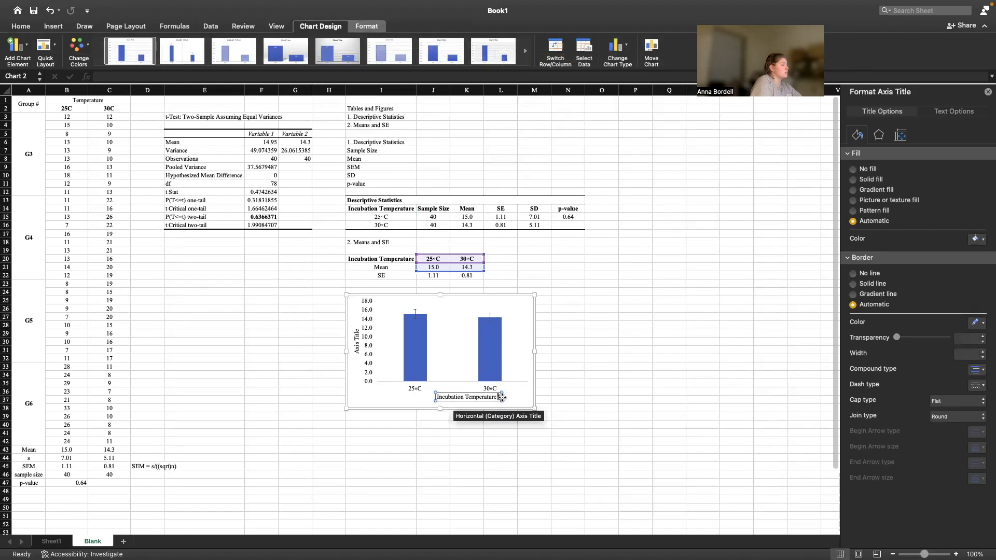
click(501, 398)
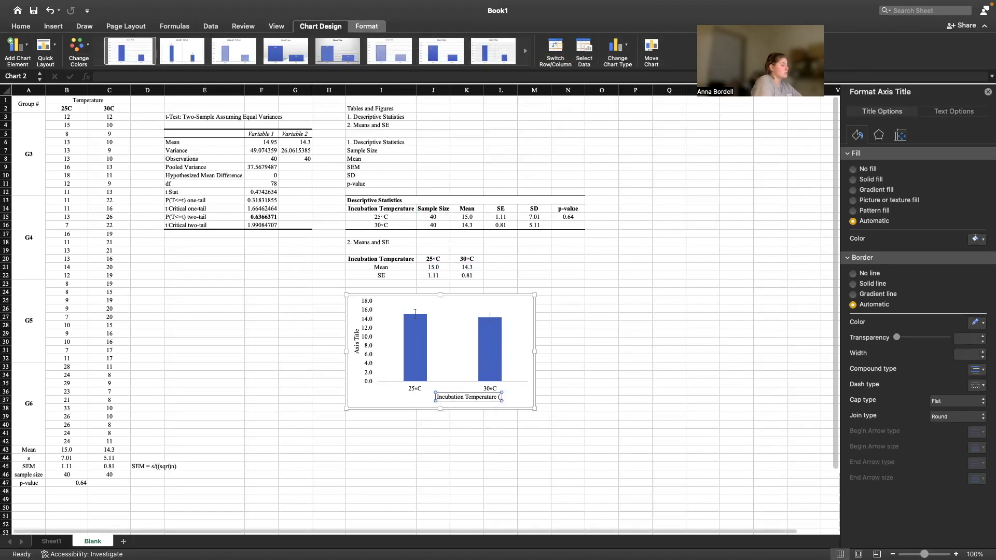
text(°C))
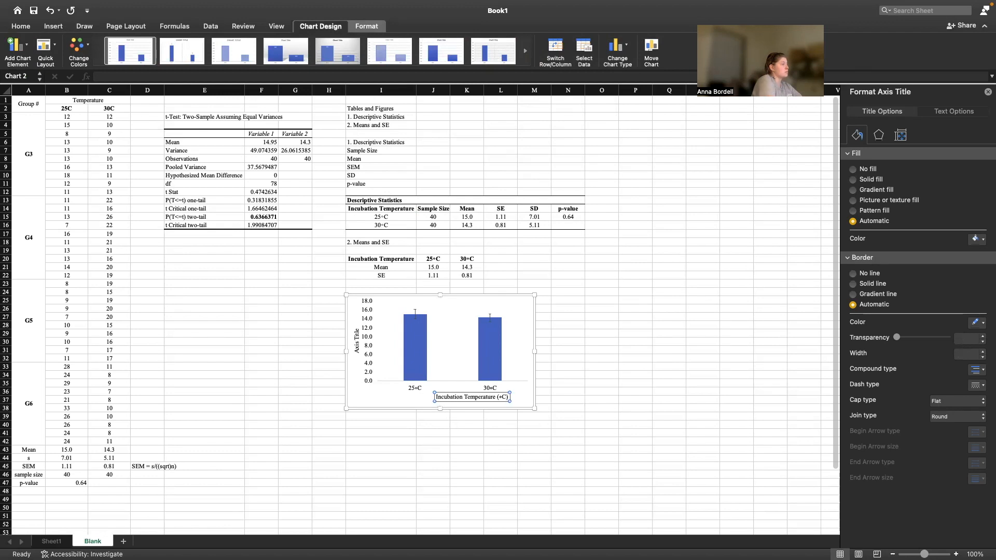
click(481, 393)
drag(483, 394, 462, 397)
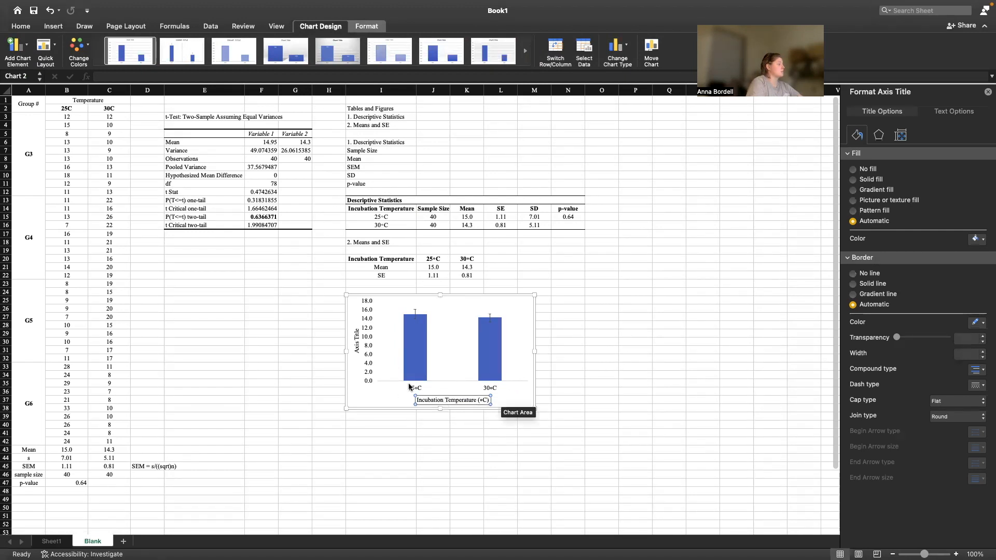
Set the vertical axis title to "Mean # of Eggs Laid".
click(355, 342)
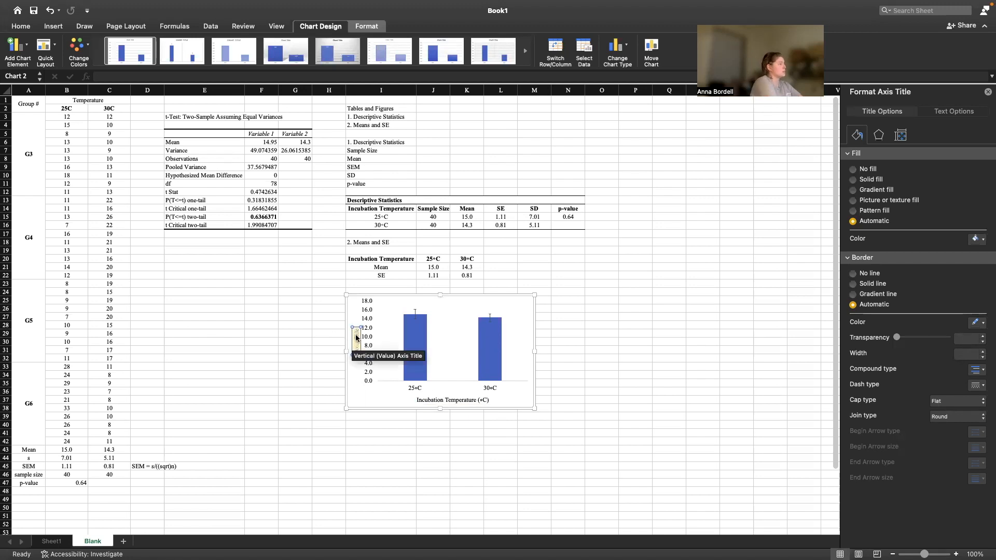
text(Mean (# of Eggs Laid)
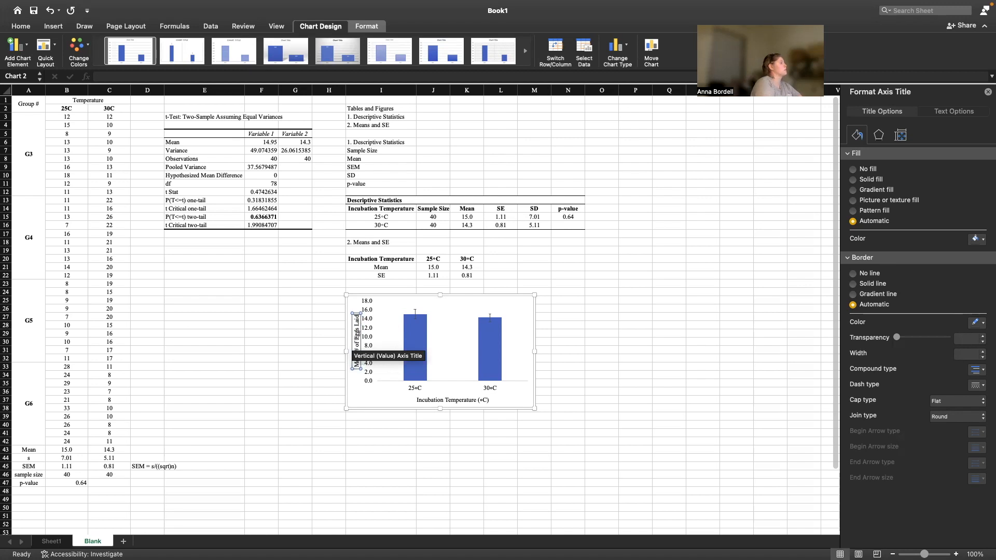
click(601, 383)
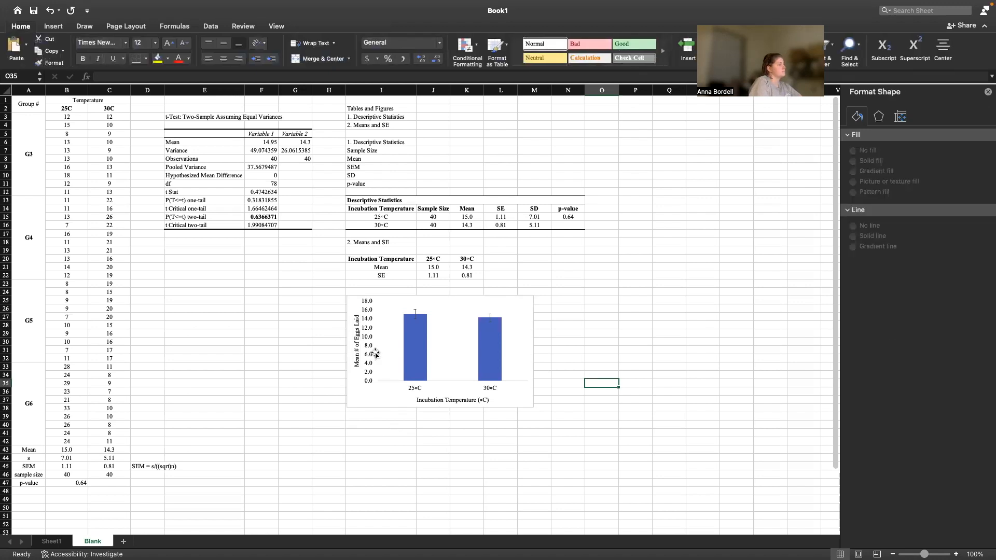
Set the line of the chart's horizontal category axis to No line.
click(390, 382)
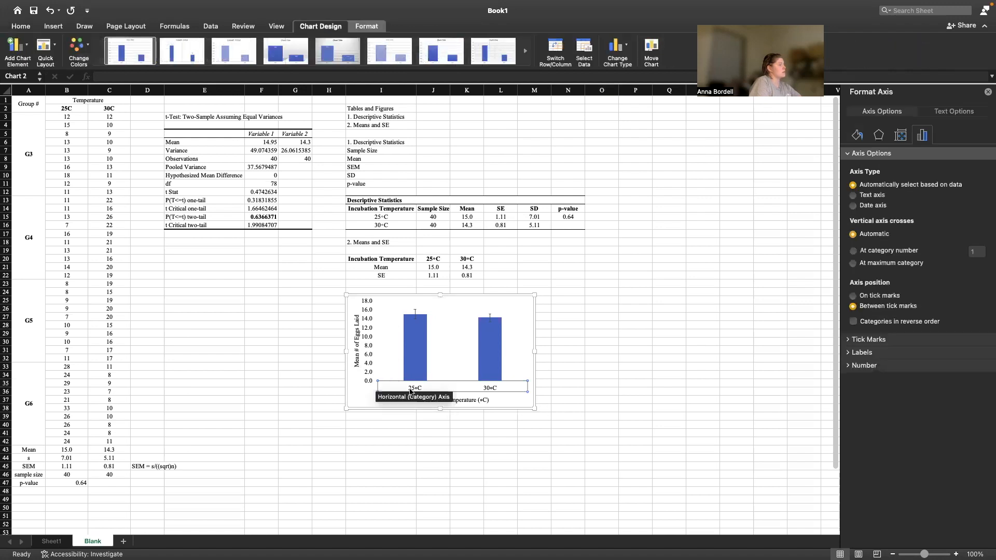
click(400, 416)
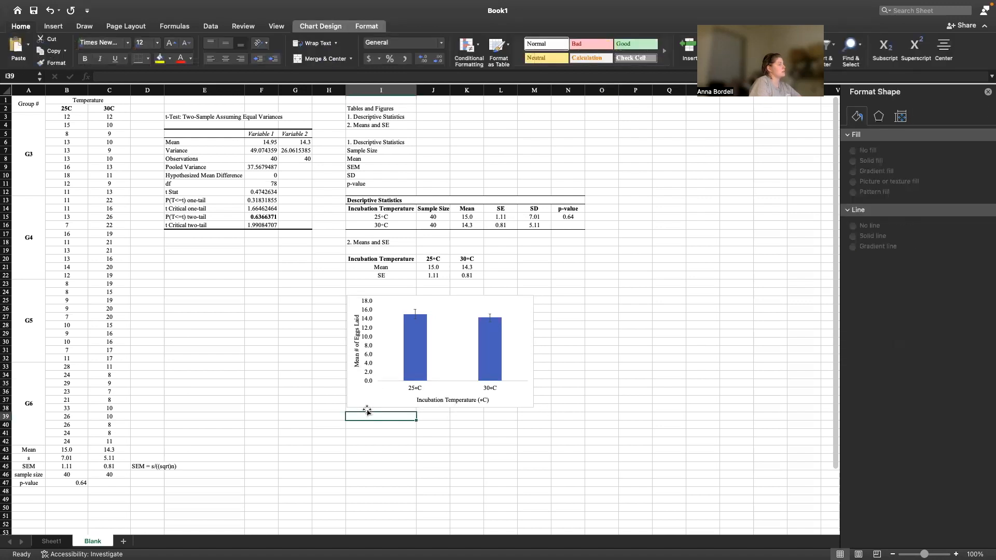
click(369, 403)
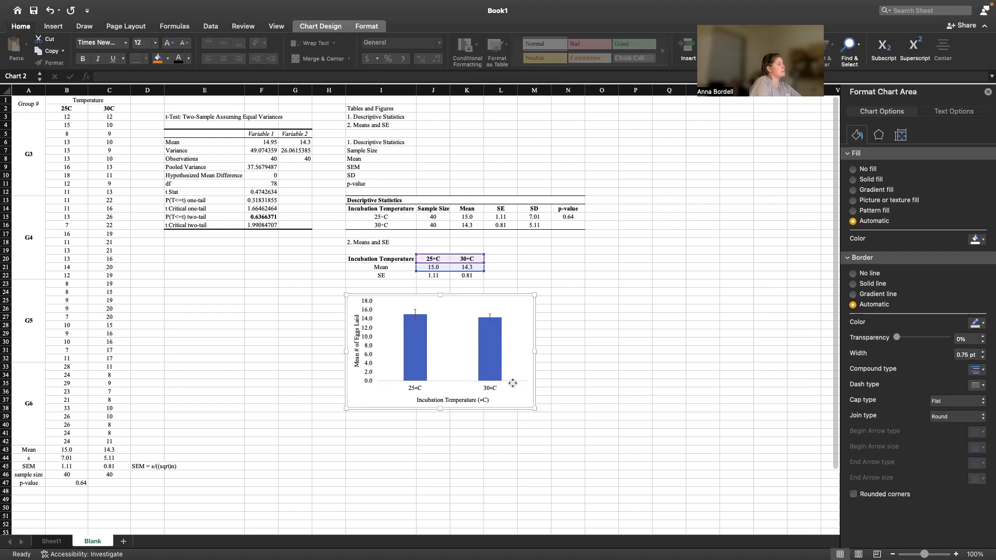
click(512, 380)
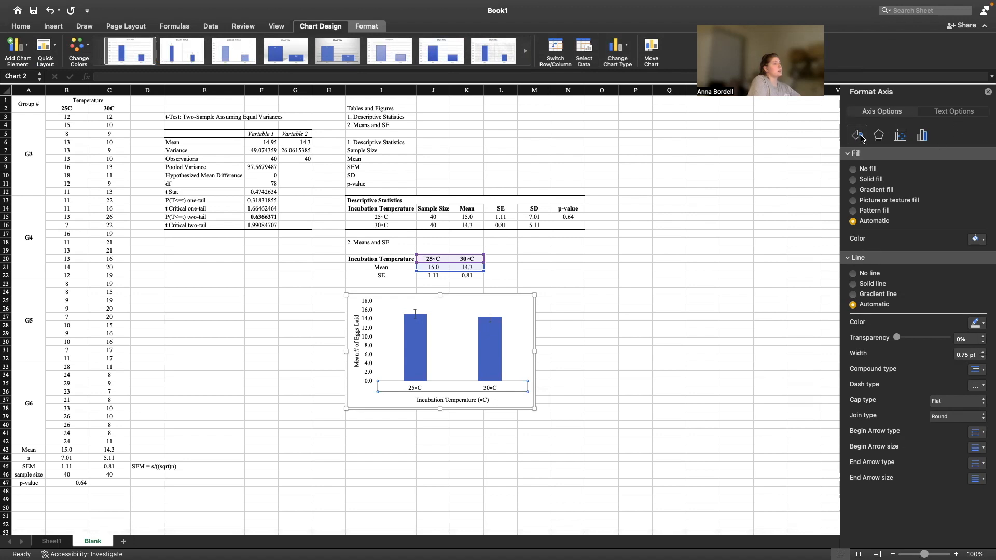
click(853, 273)
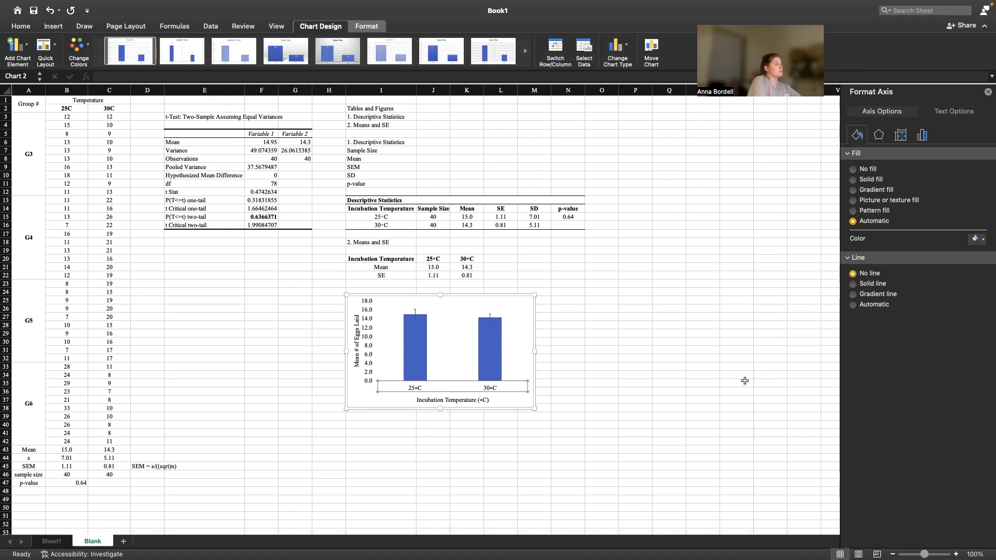
Widen the chart's two columns by reducing their gap width to 76%.
click(591, 391)
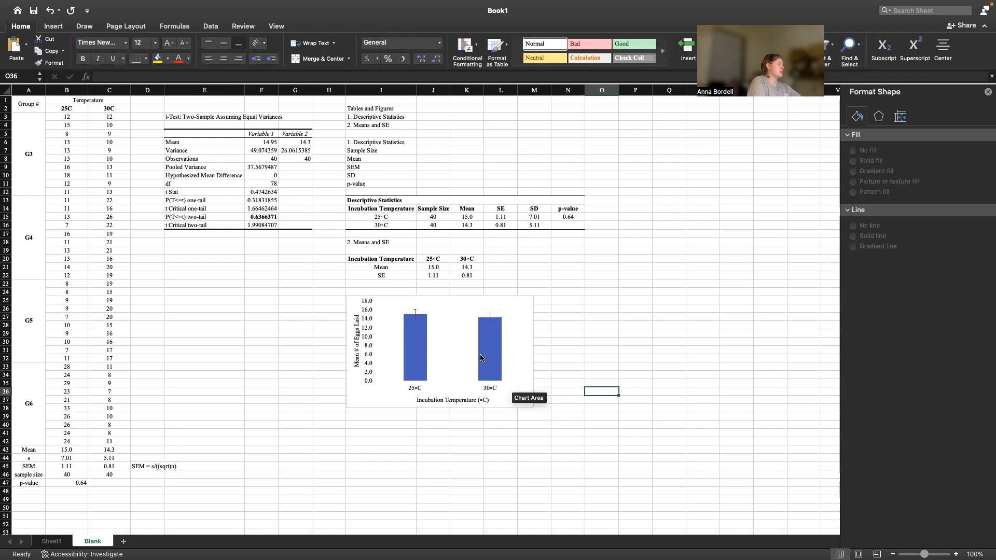
click(485, 341)
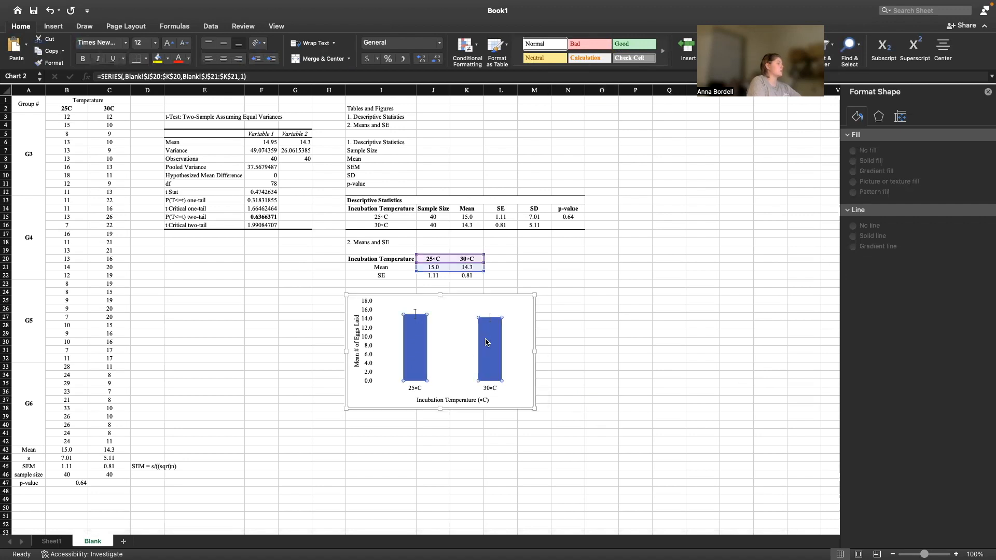
click(485, 342)
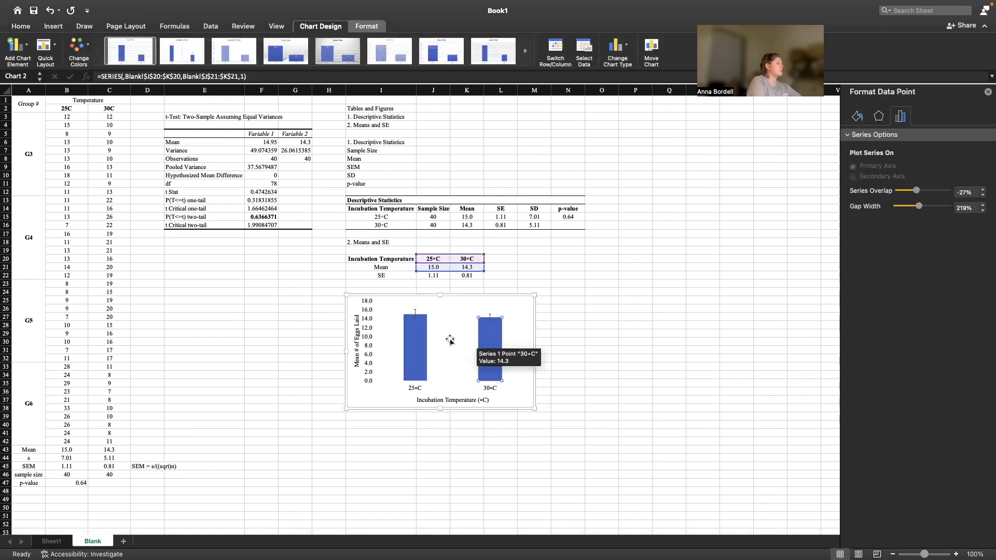
click(421, 371)
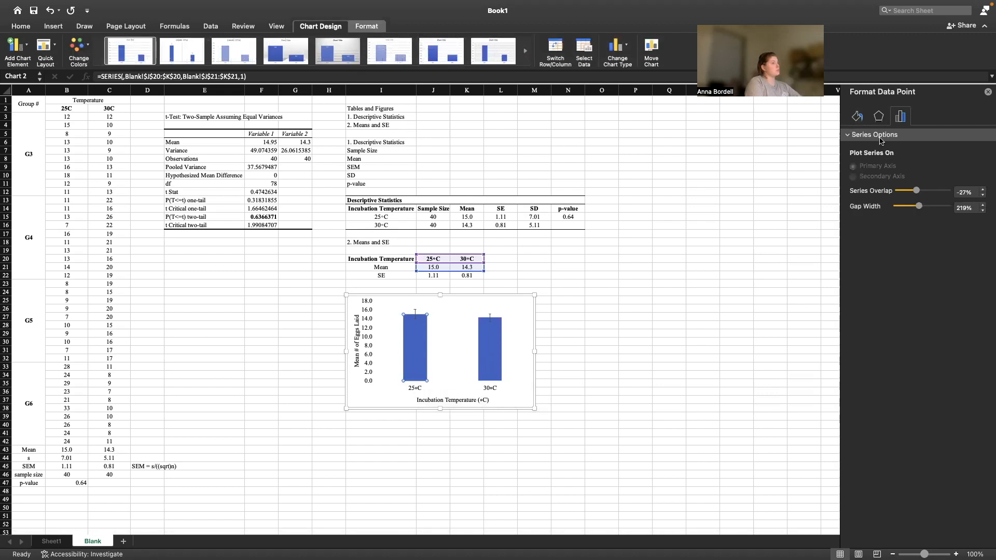
click(486, 356)
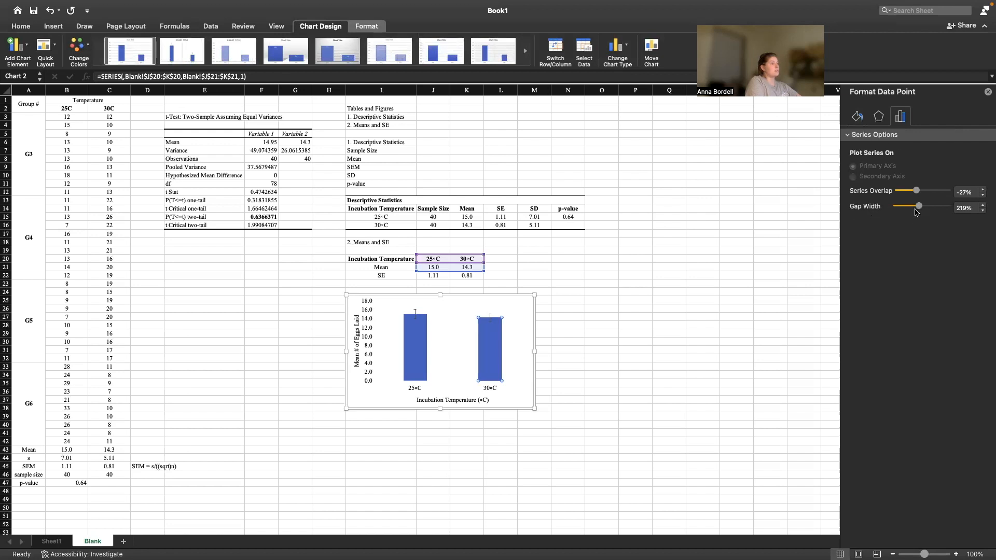
drag(919, 209, 906, 208)
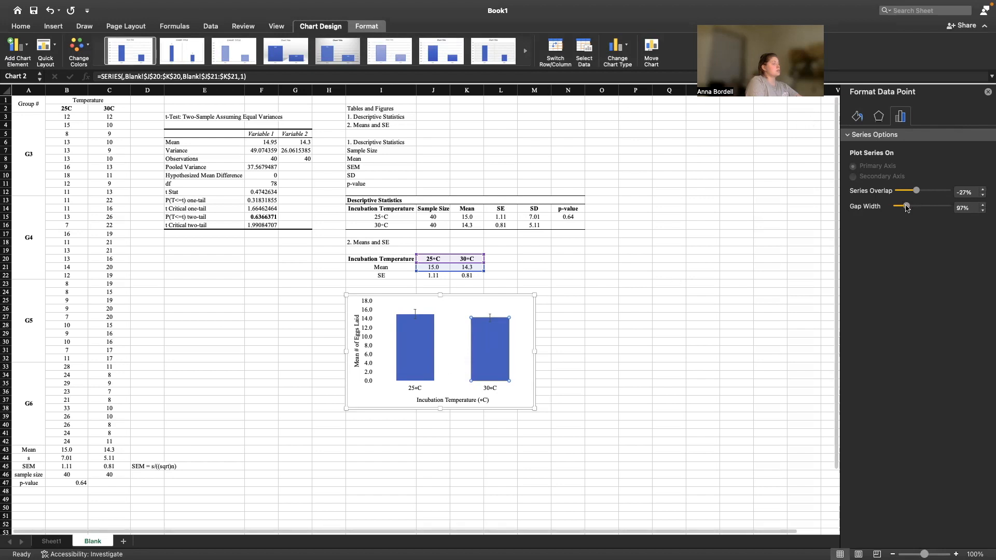
drag(905, 207, 904, 207)
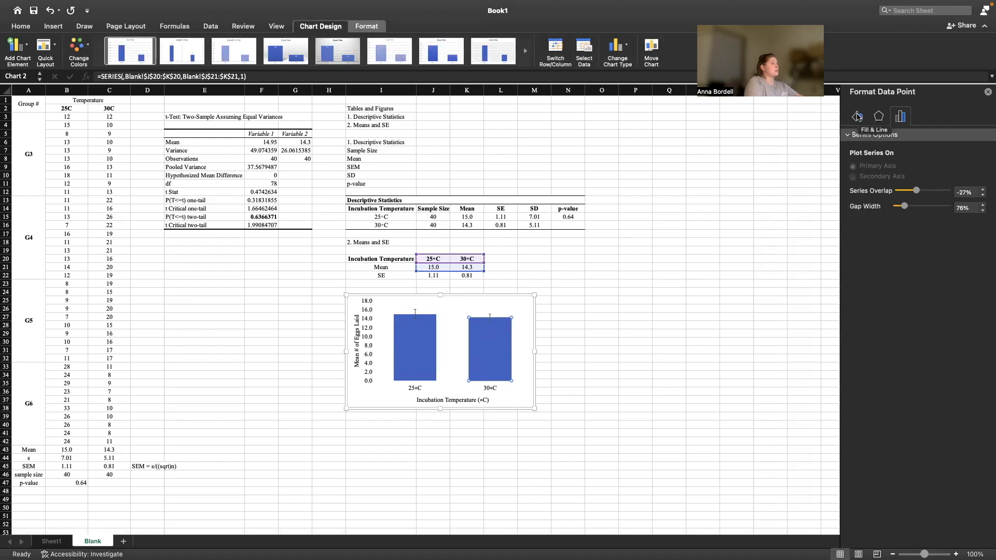
Fill only the 30°C column with a dense black-and-white diagonal-stripe pattern.
click(482, 342)
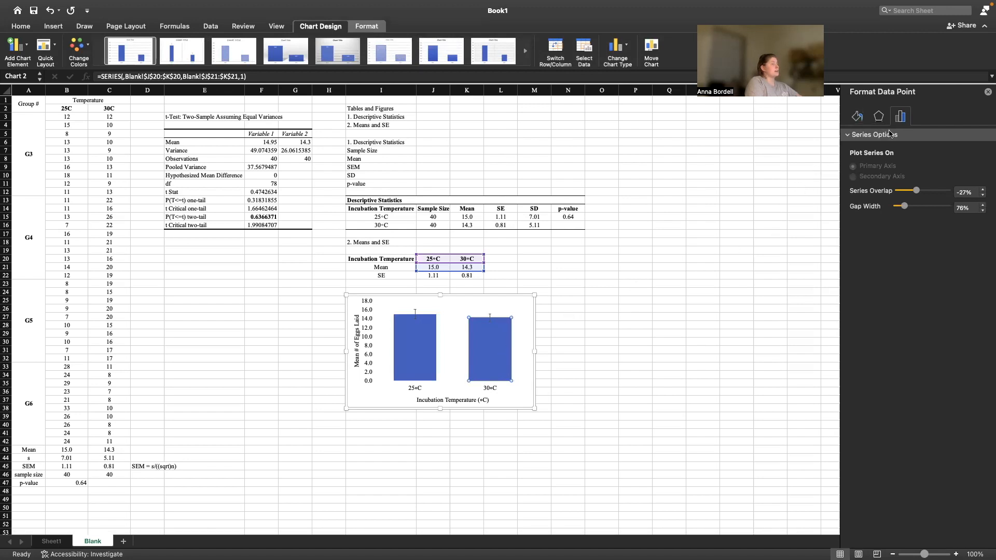
click(857, 117)
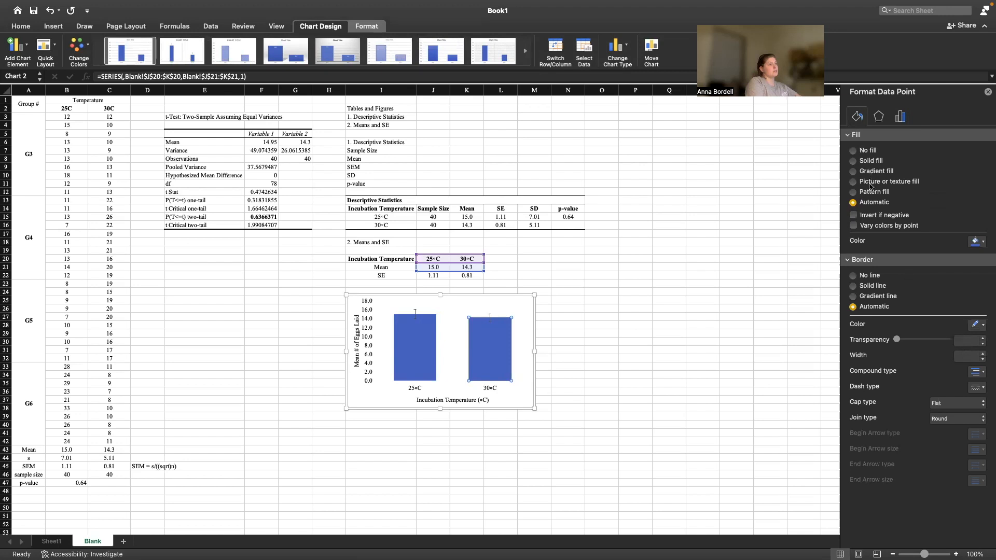
click(854, 192)
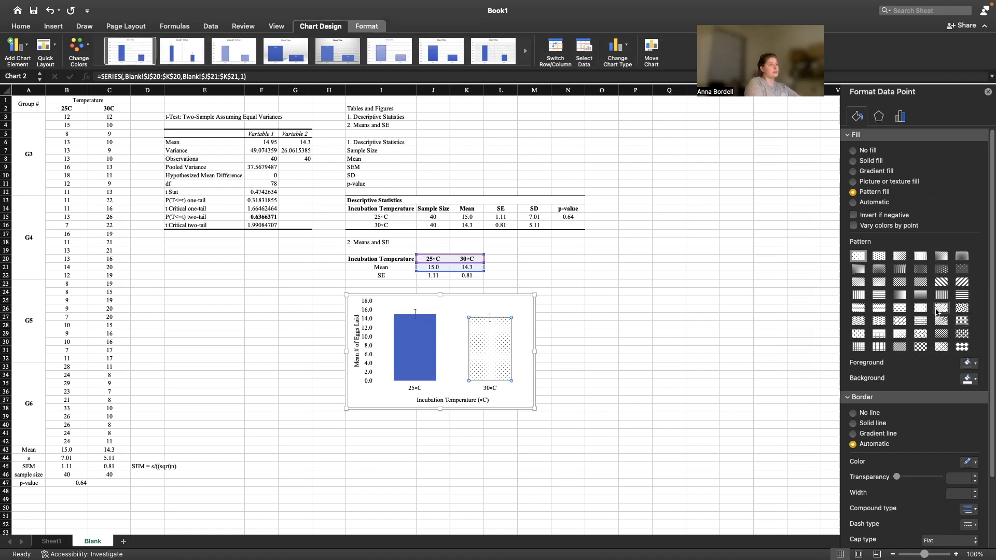
click(899, 282)
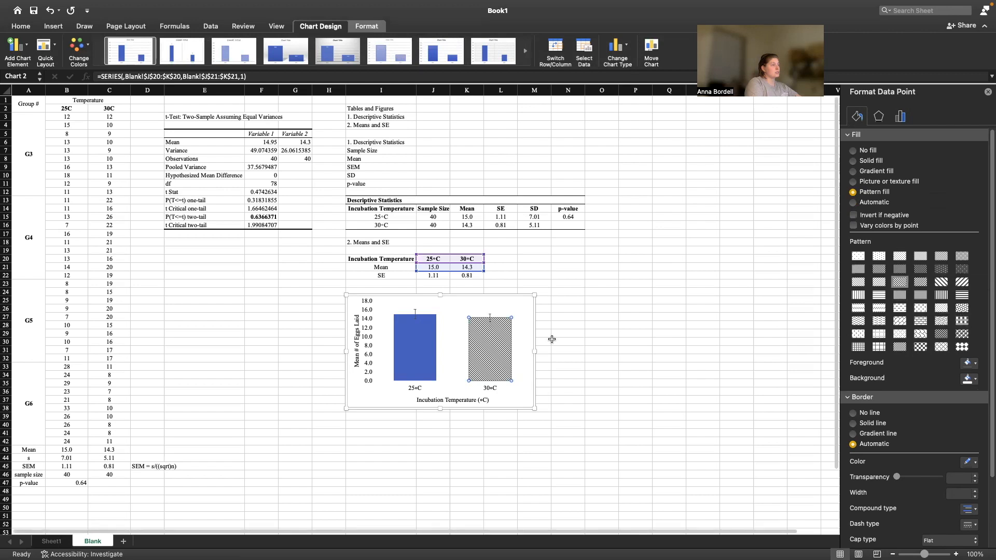
Give the 25°C column the same dense diagonal-stripe pattern fill as the 30°C column.
click(407, 349)
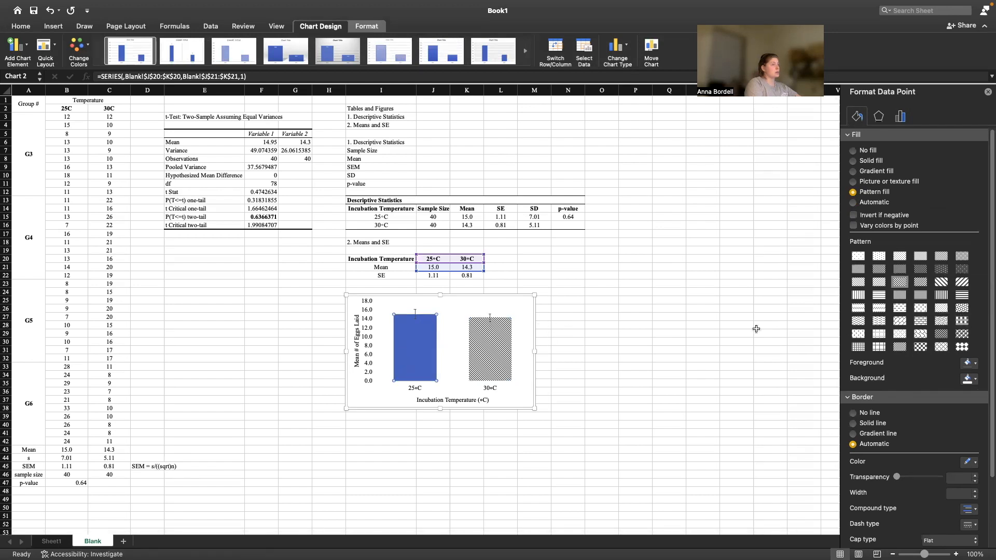
click(859, 118)
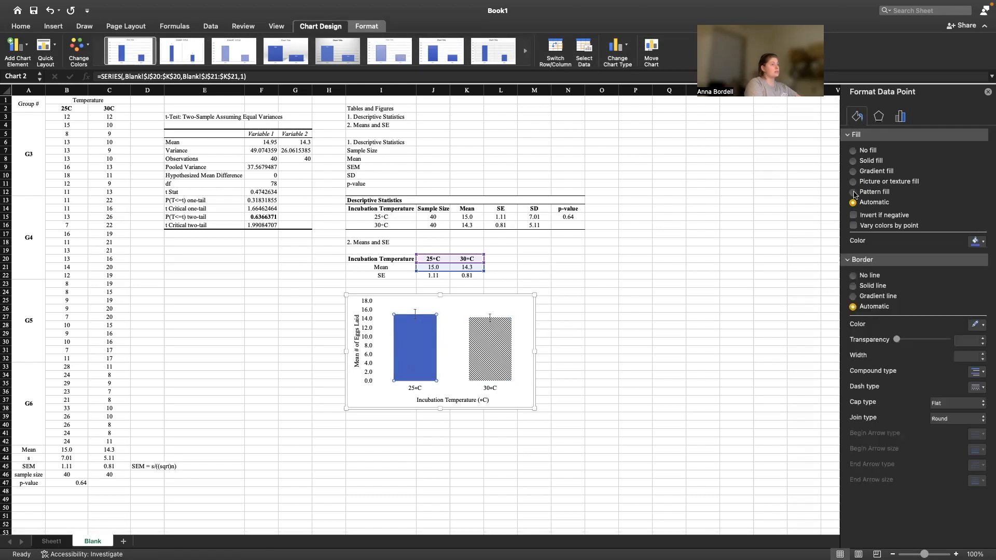
click(853, 192)
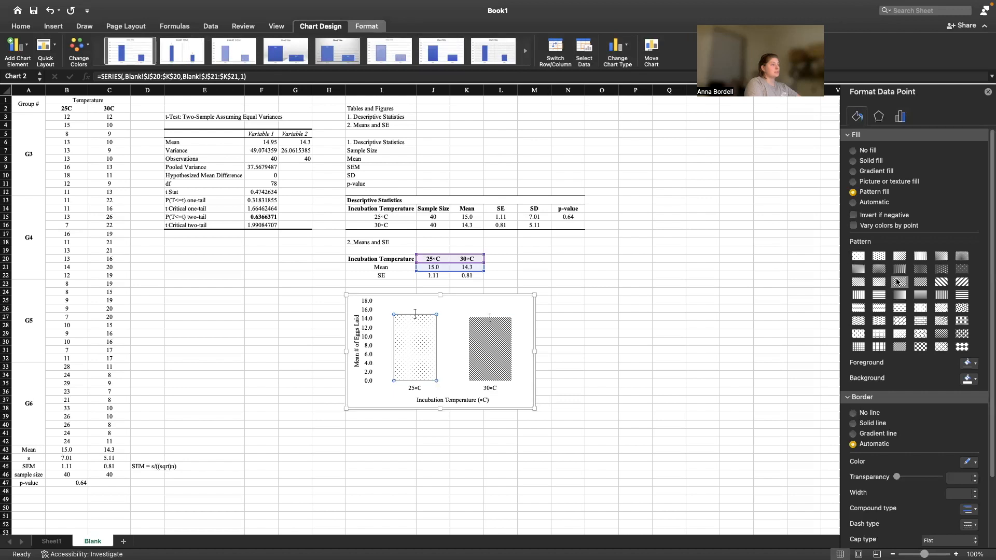
click(897, 282)
click(647, 384)
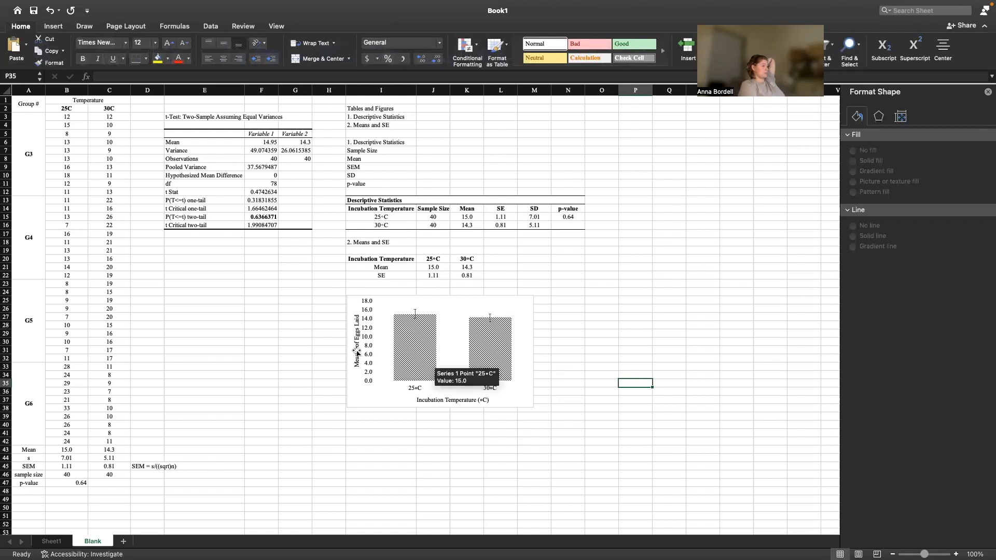
Format the line of the chart's vertical value axis as a solid black line.
click(371, 381)
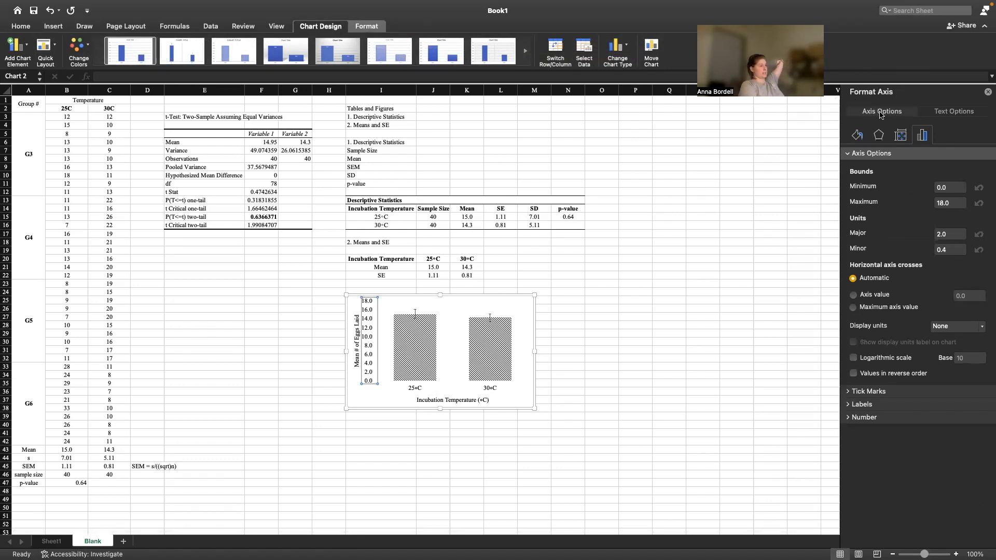
click(857, 135)
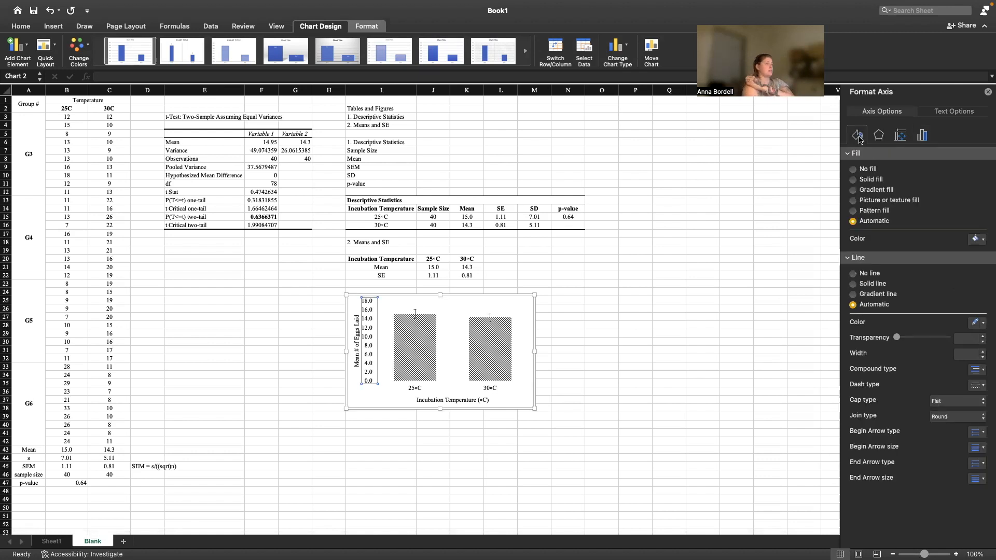
click(853, 284)
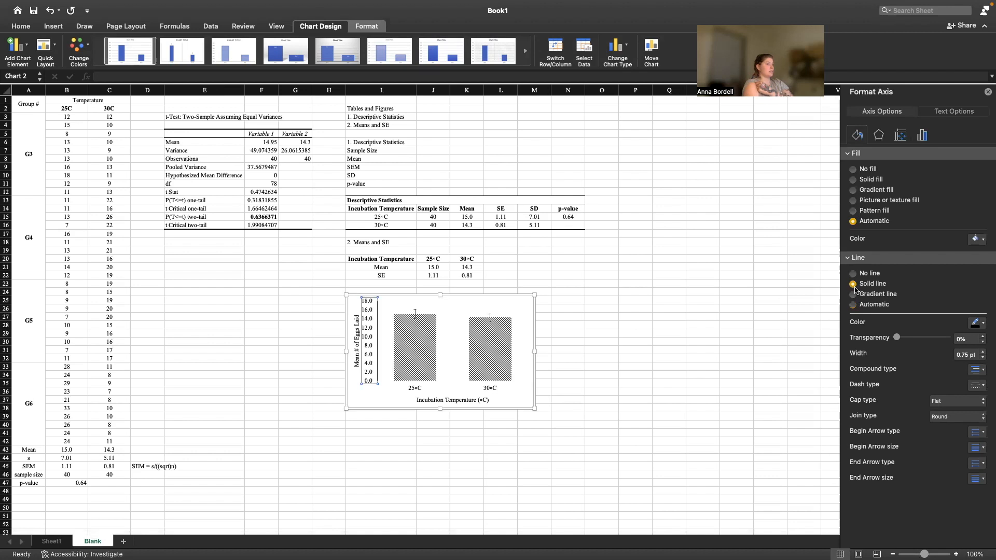
click(981, 323)
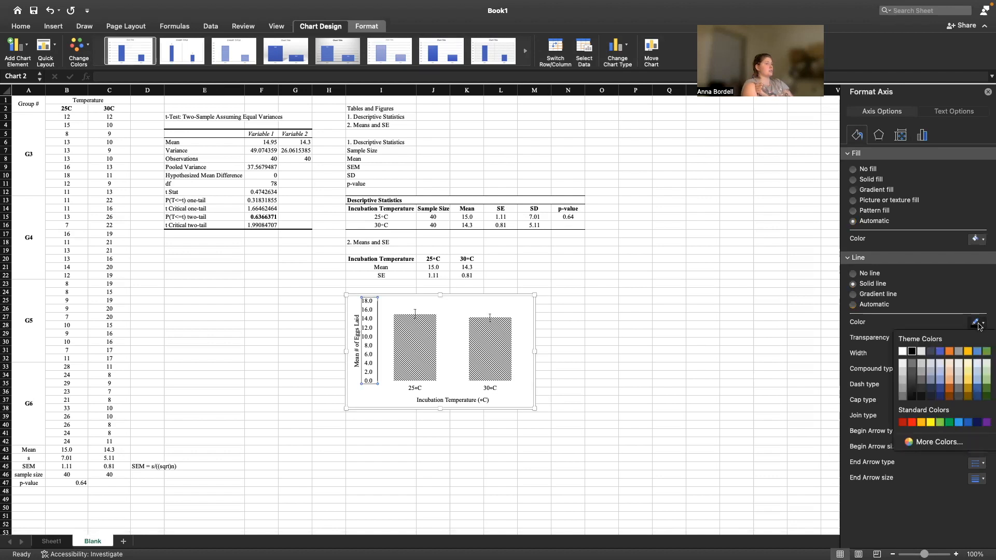
click(912, 352)
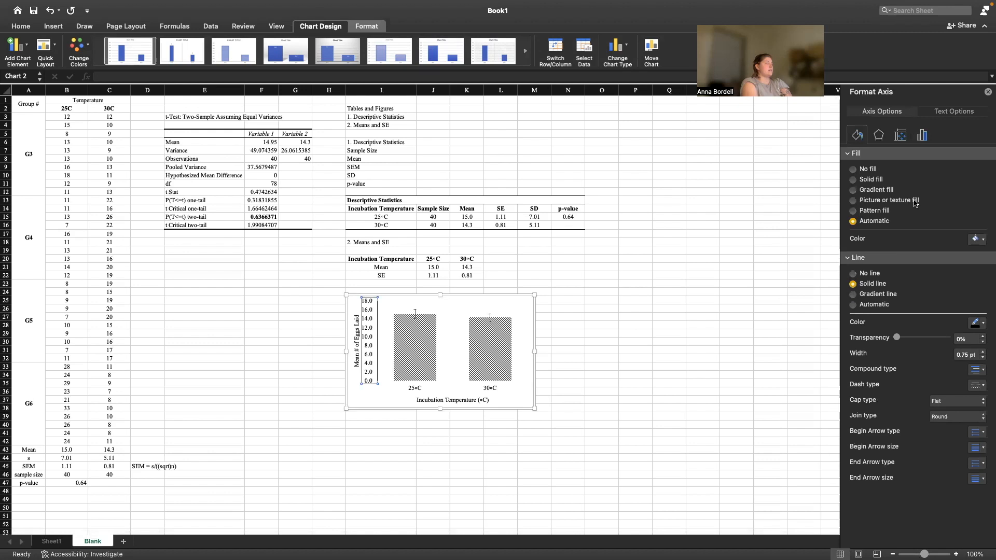
Set the vertical axis's major tick marks to Inside and keep its minor tick marks at None.
click(921, 135)
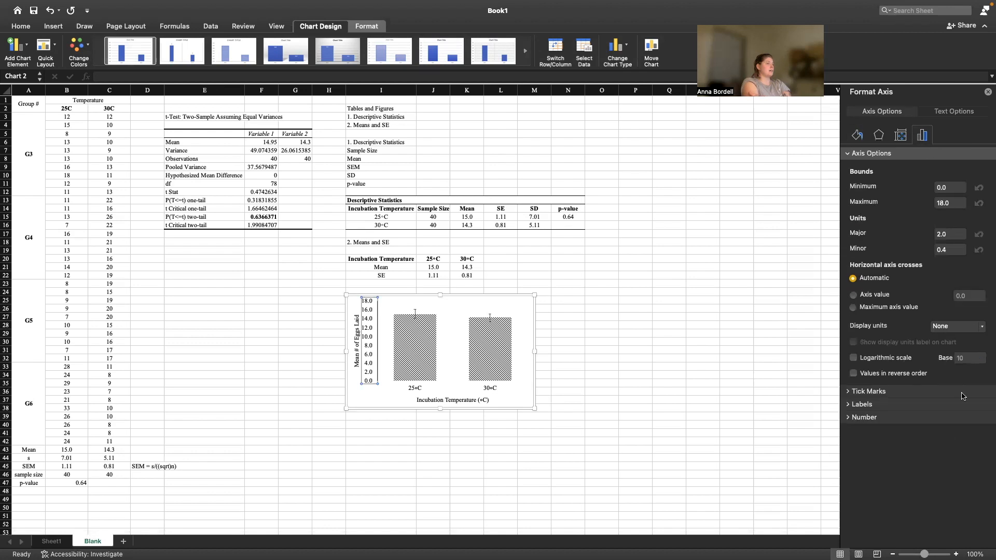
click(872, 392)
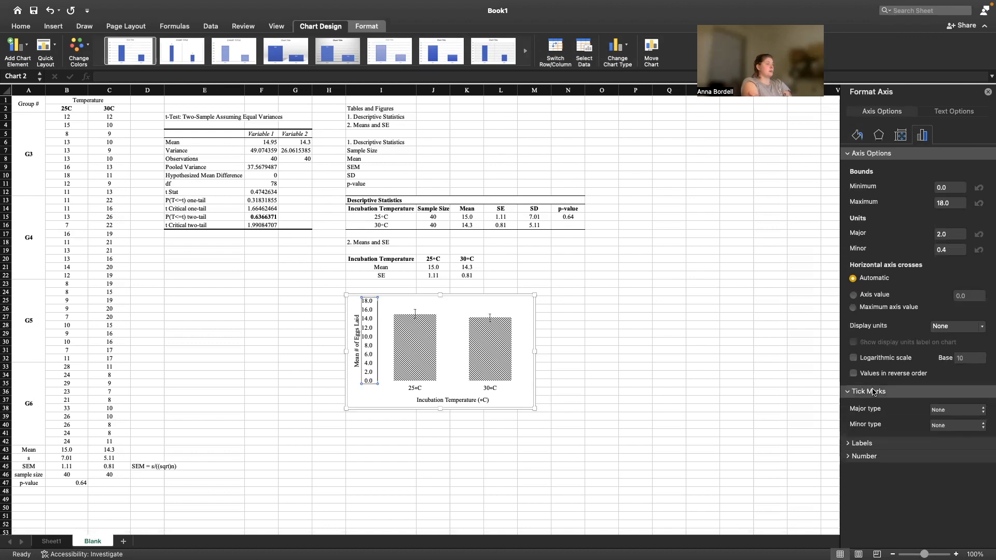
click(974, 410)
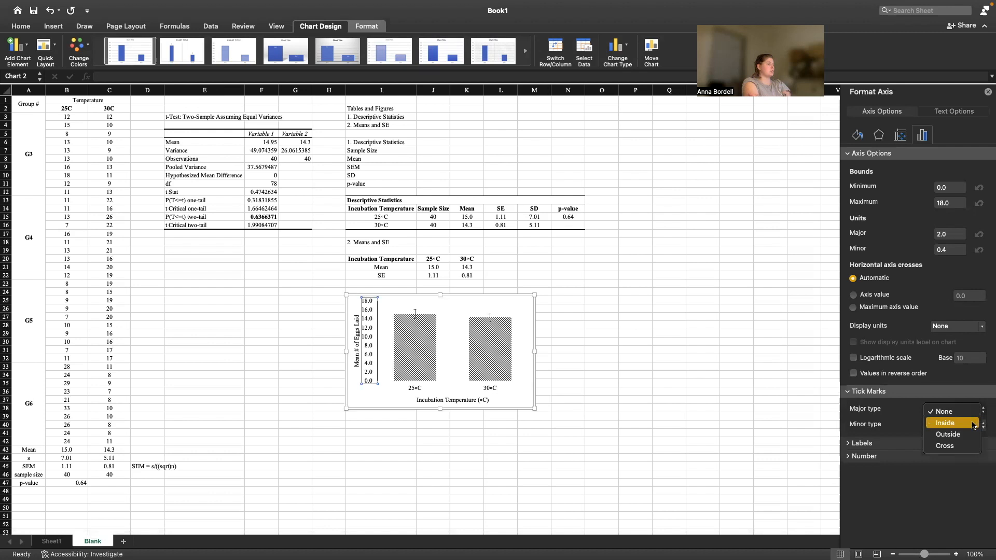
click(959, 423)
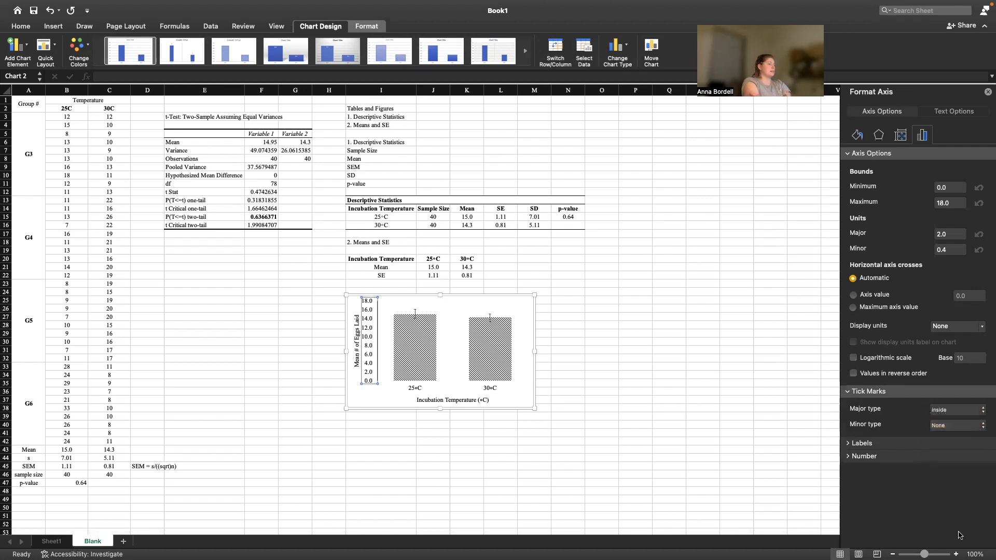
click(957, 426)
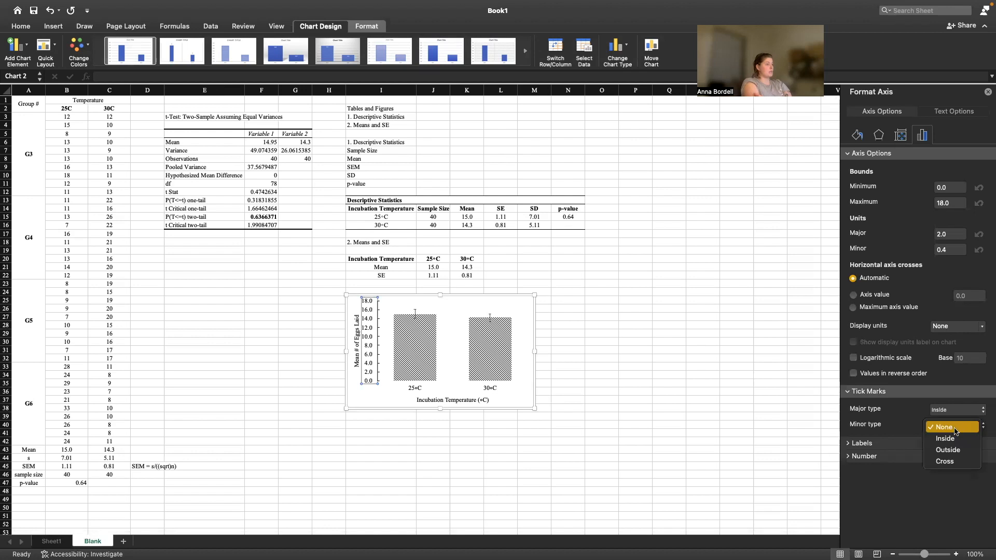
click(958, 444)
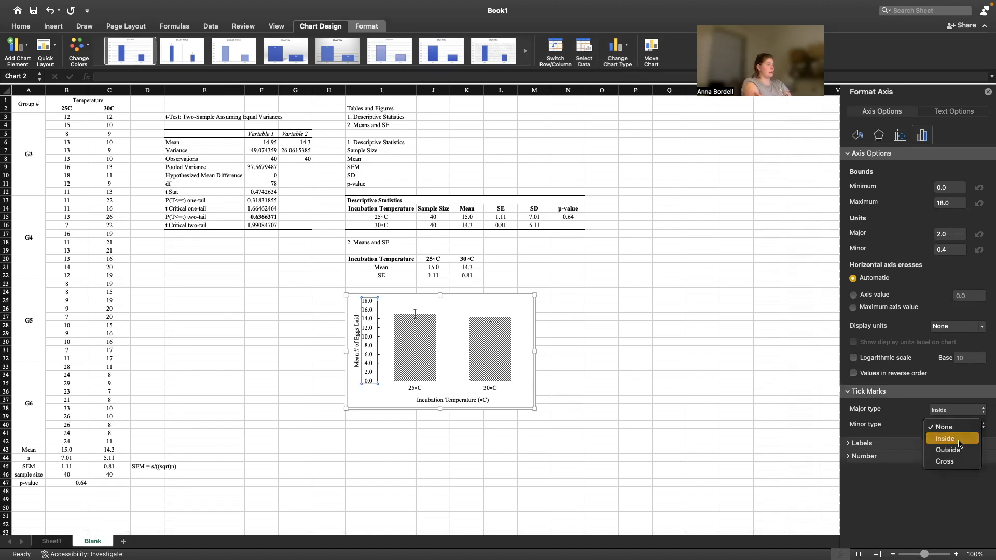
click(954, 426)
click(949, 416)
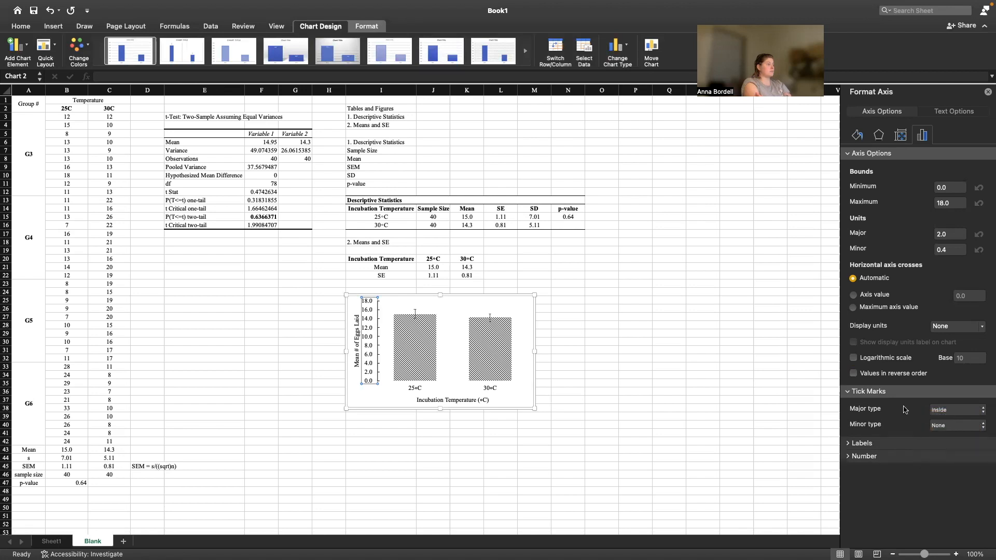
click(702, 448)
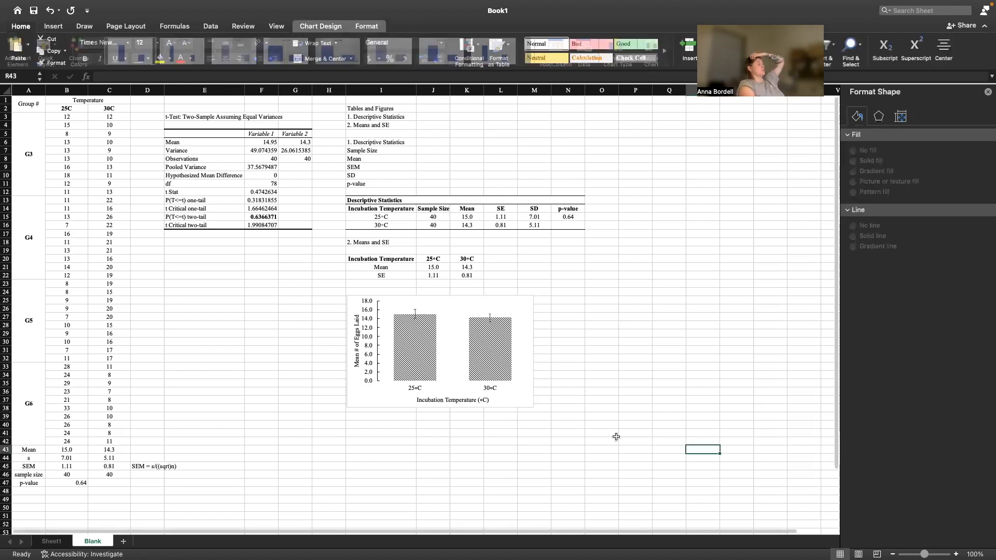